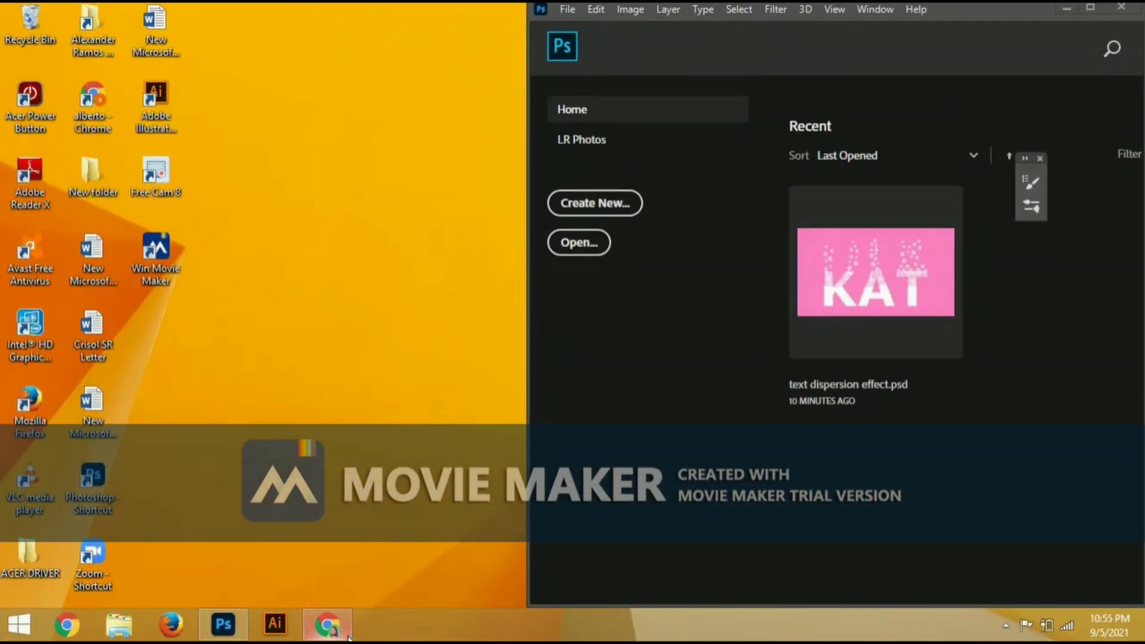
Bring the YouTube tutorial back on screen and narrow Photoshop to sit beside it
left_click(323, 632)
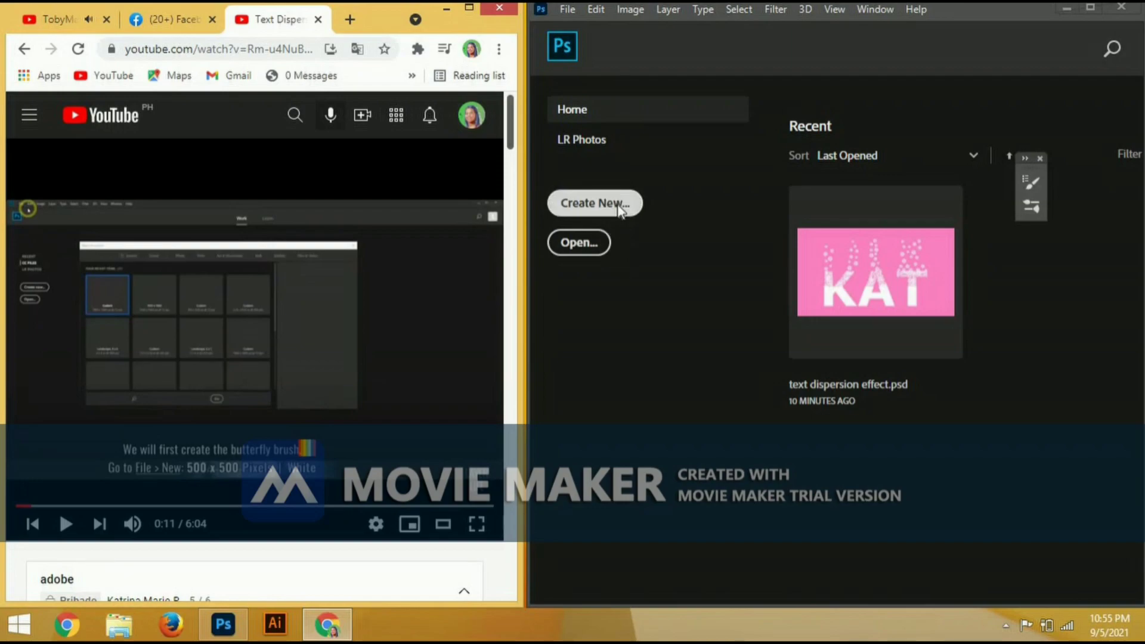
left_click_drag(1144, 270, 834, 270)
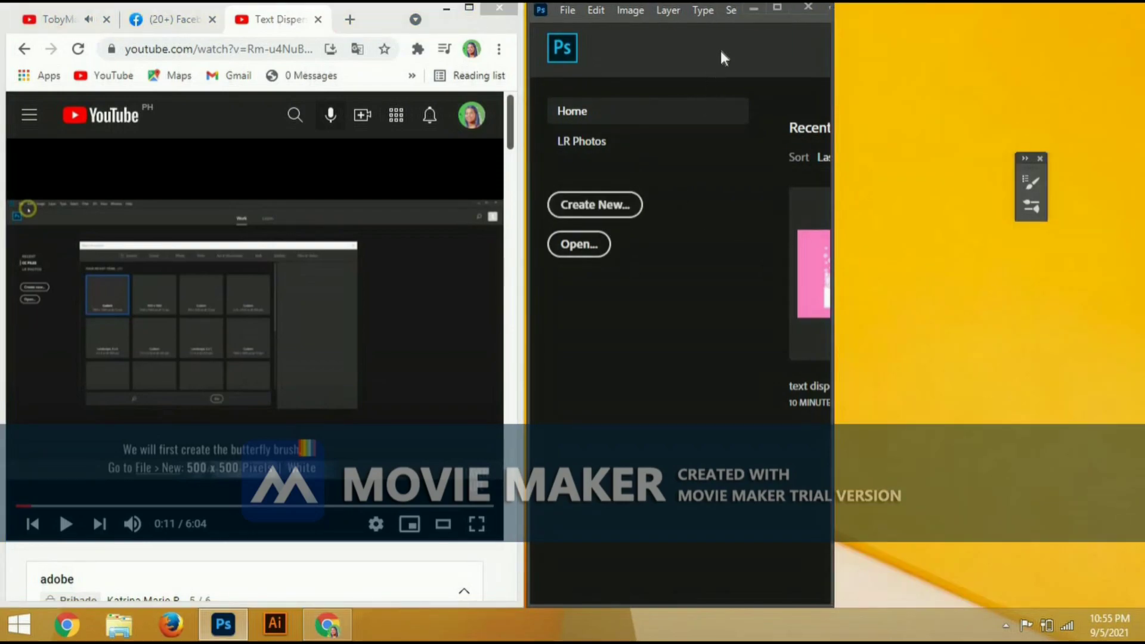
left_click(779, 7)
Re-widen the Photoshop window and open New Document with the 500 × 500 px, 72 ppi preset
left_click(1092, 6)
left_click_drag(834, 145, 1142, 145)
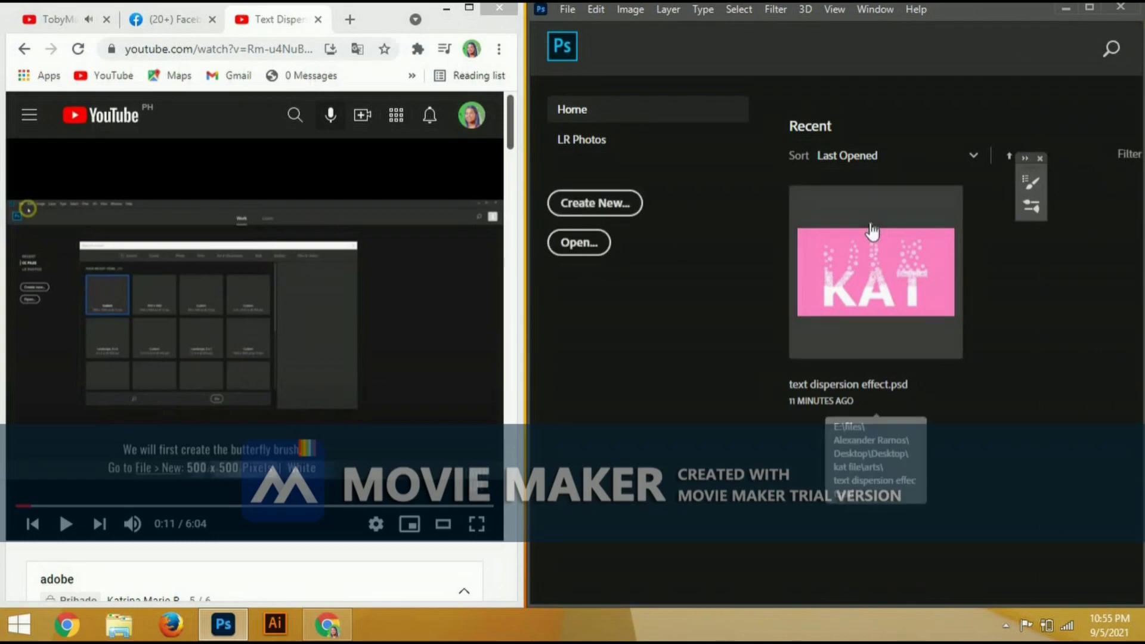
left_click(595, 203)
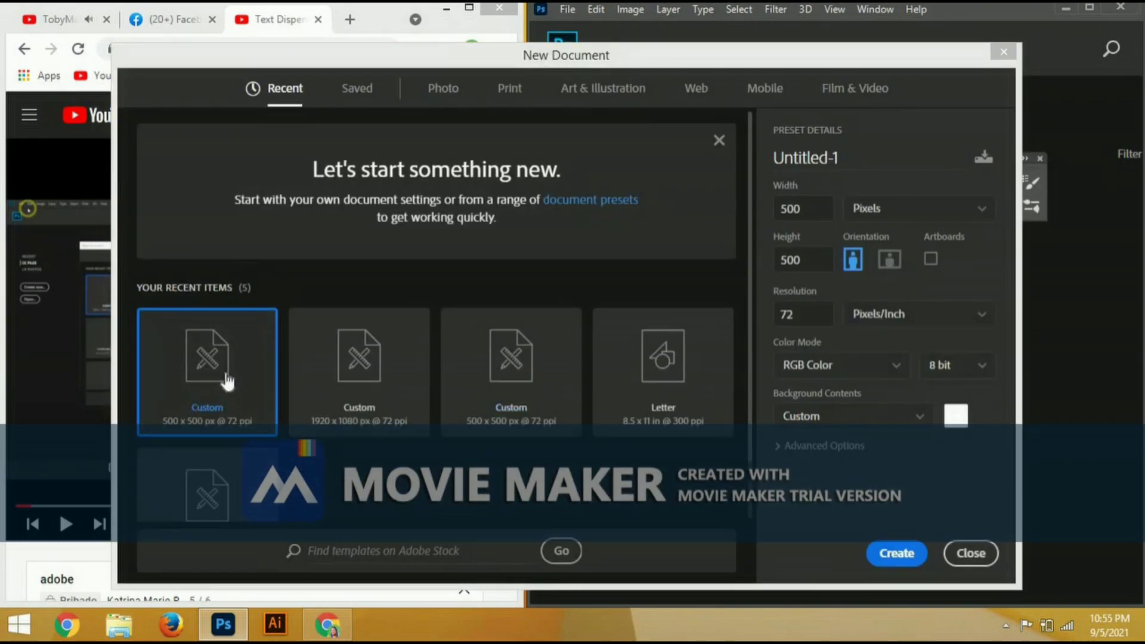
Confirm Width 500 and Height 500 Pixels, Resolution 72, RGB Color and a white background
left_click(956, 415)
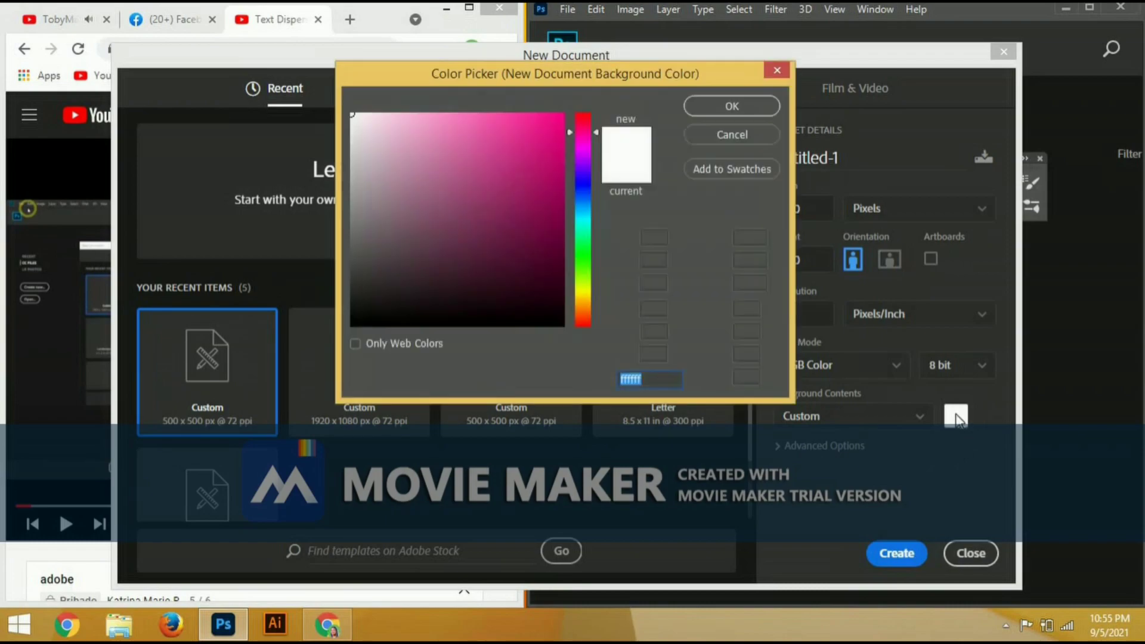
left_click(744, 105)
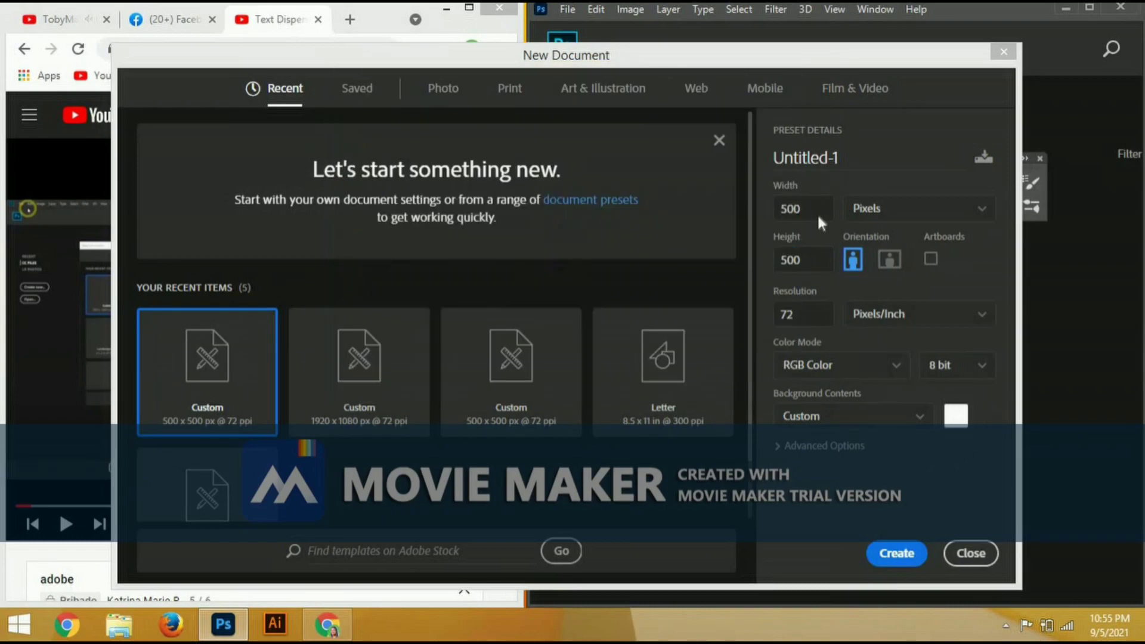
double_click(816, 210)
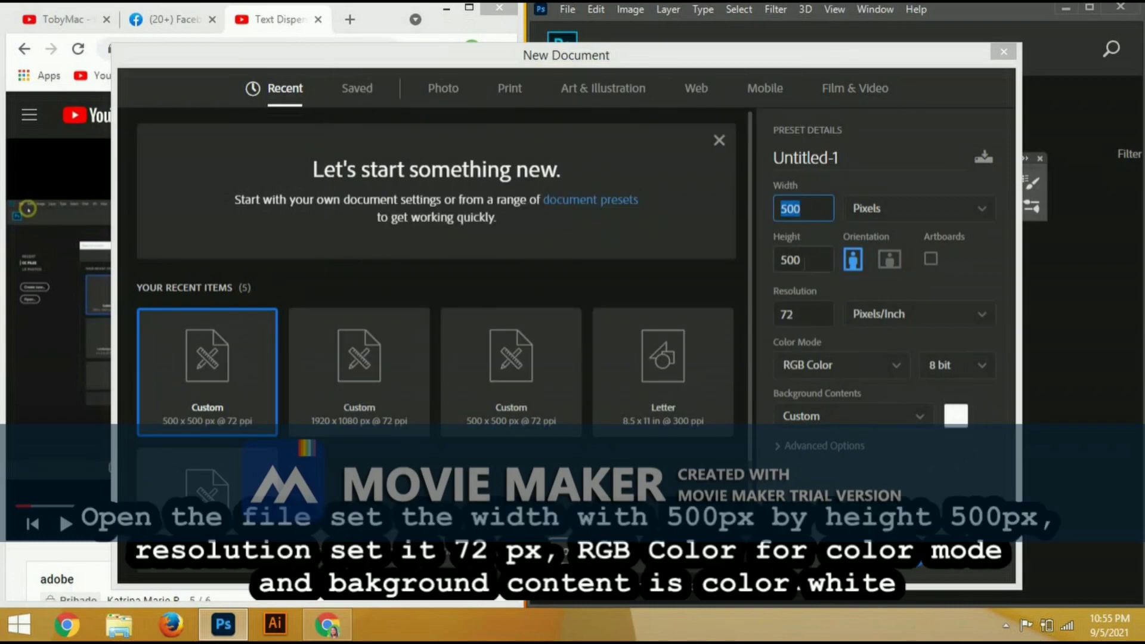
double_click(810, 261)
double_click(779, 316)
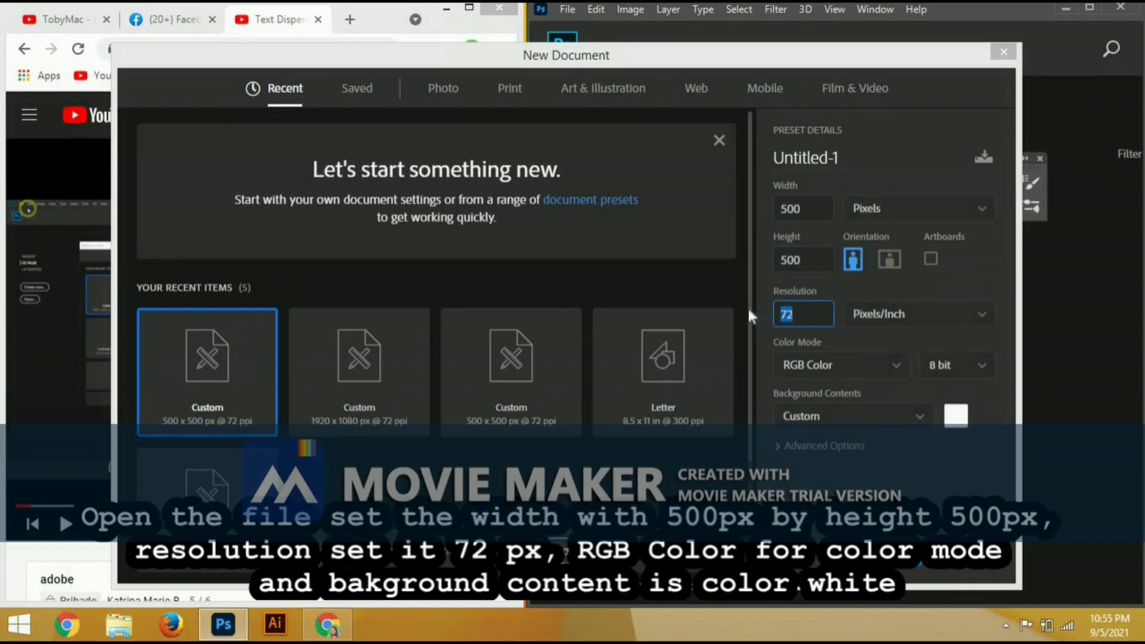
left_click(940, 214)
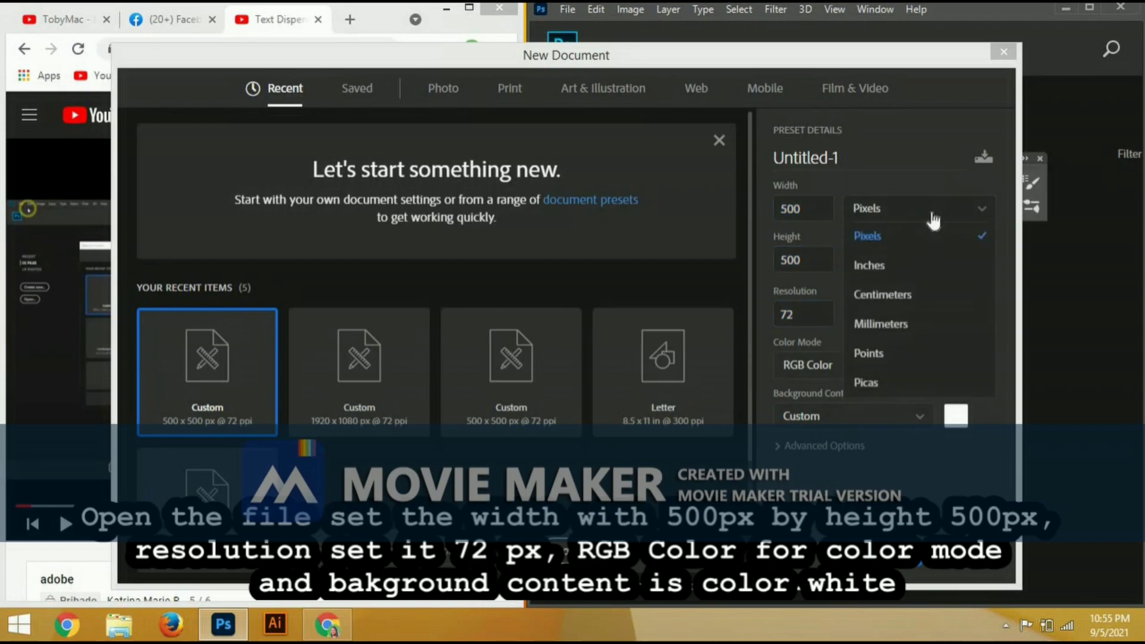
left_click(910, 236)
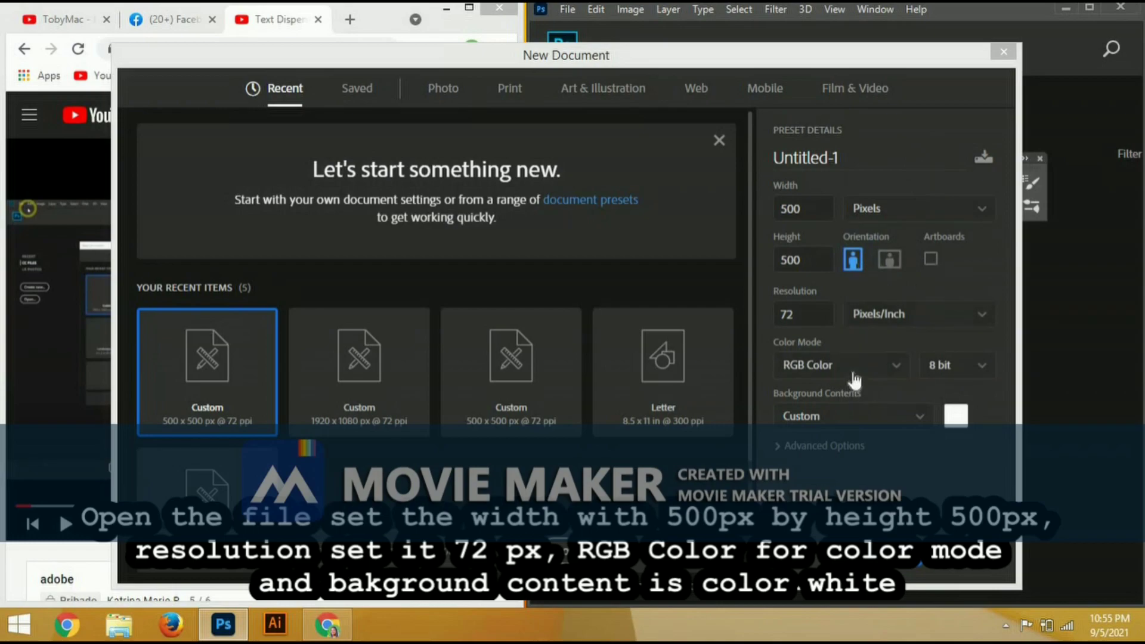
left_click(885, 372)
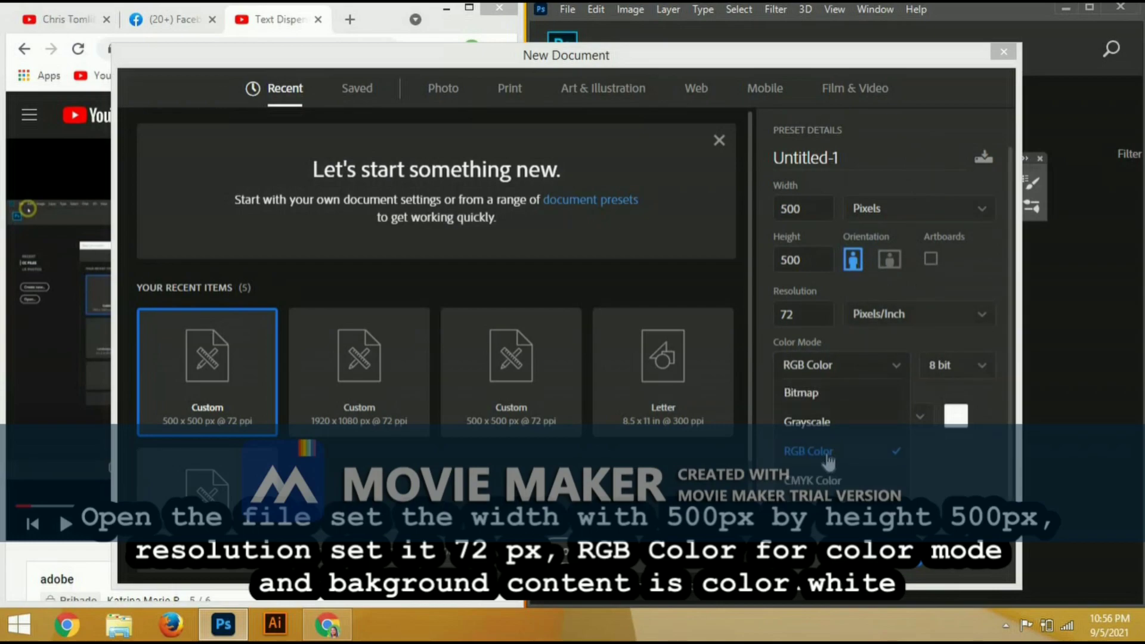
left_click(983, 454)
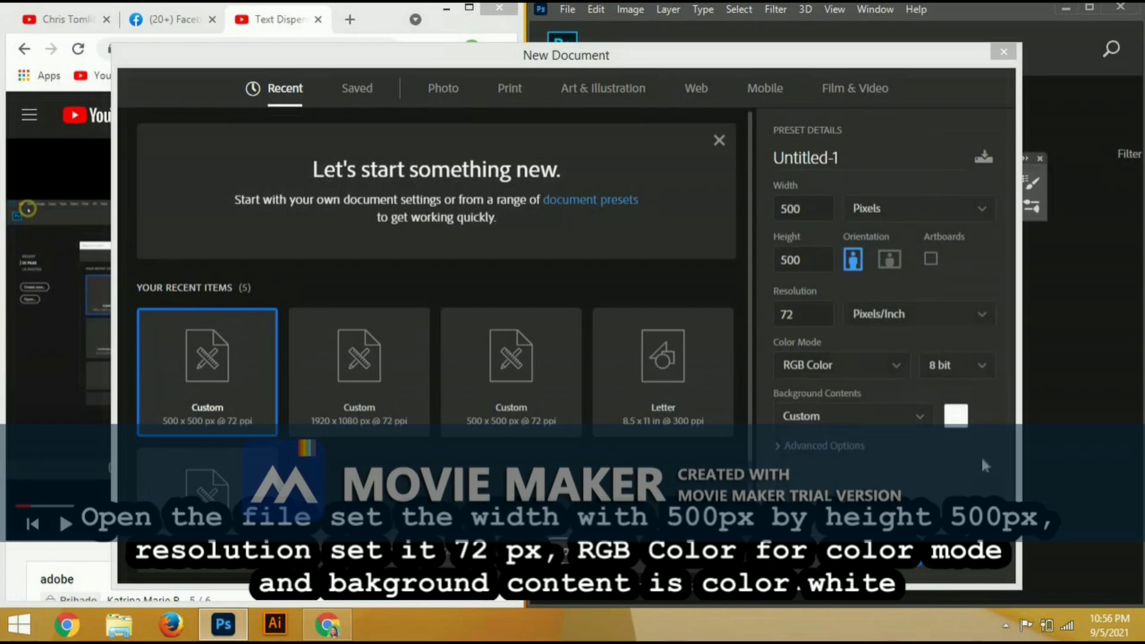
left_click(963, 417)
left_click(701, 109)
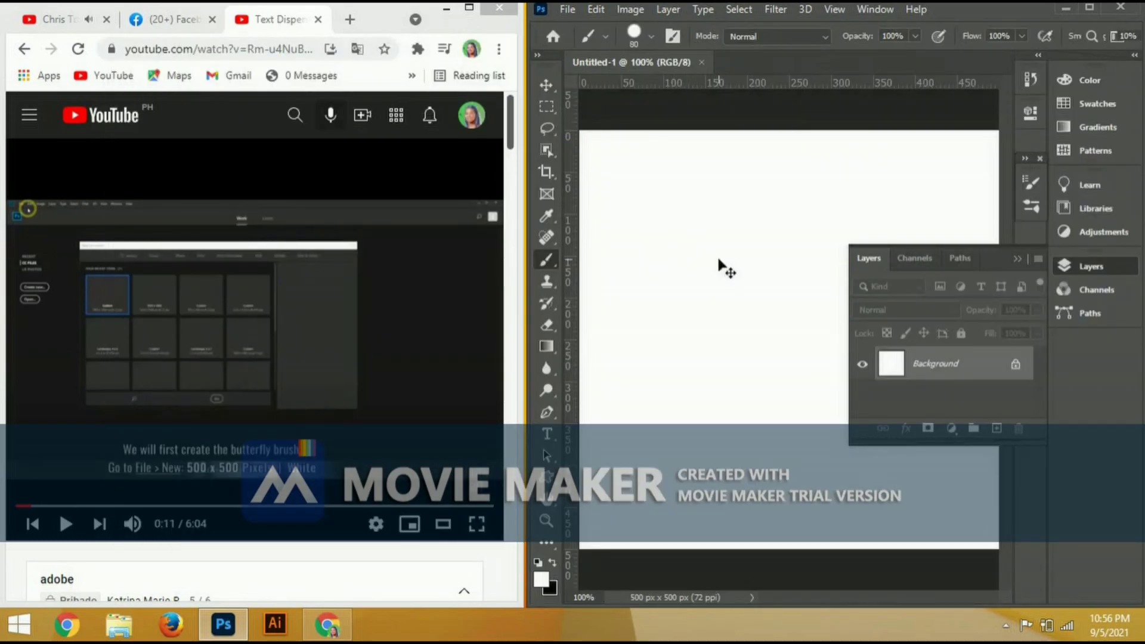
Zoom the canvas out to 66.7%, collapse the panel docks to icons, and play the tutorial
key("ctrl+minus")
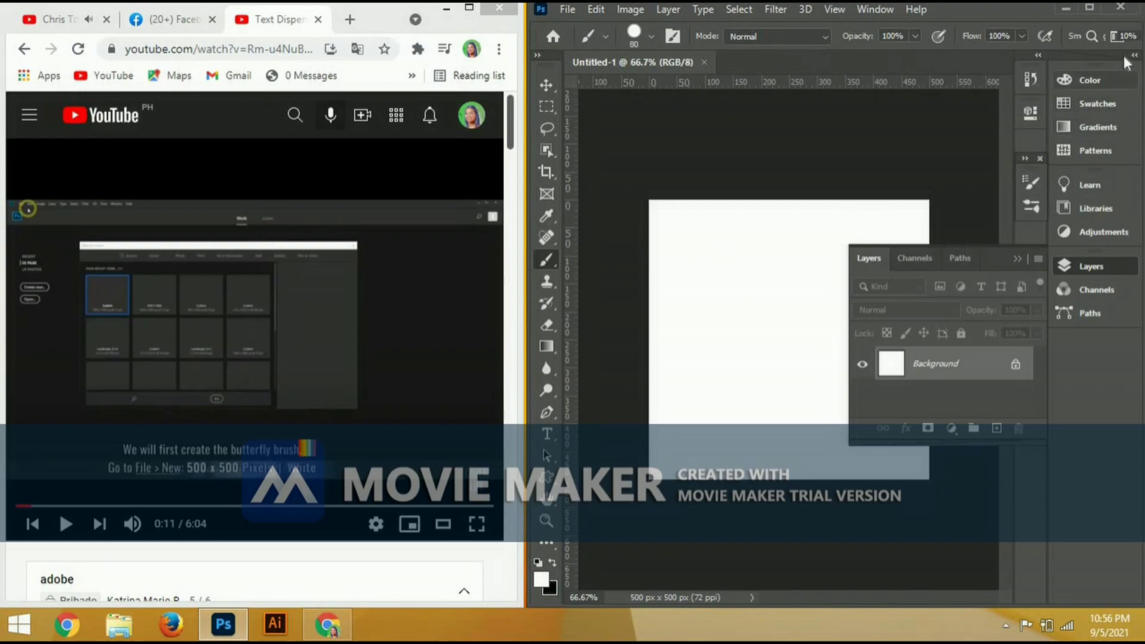
left_click(1134, 55)
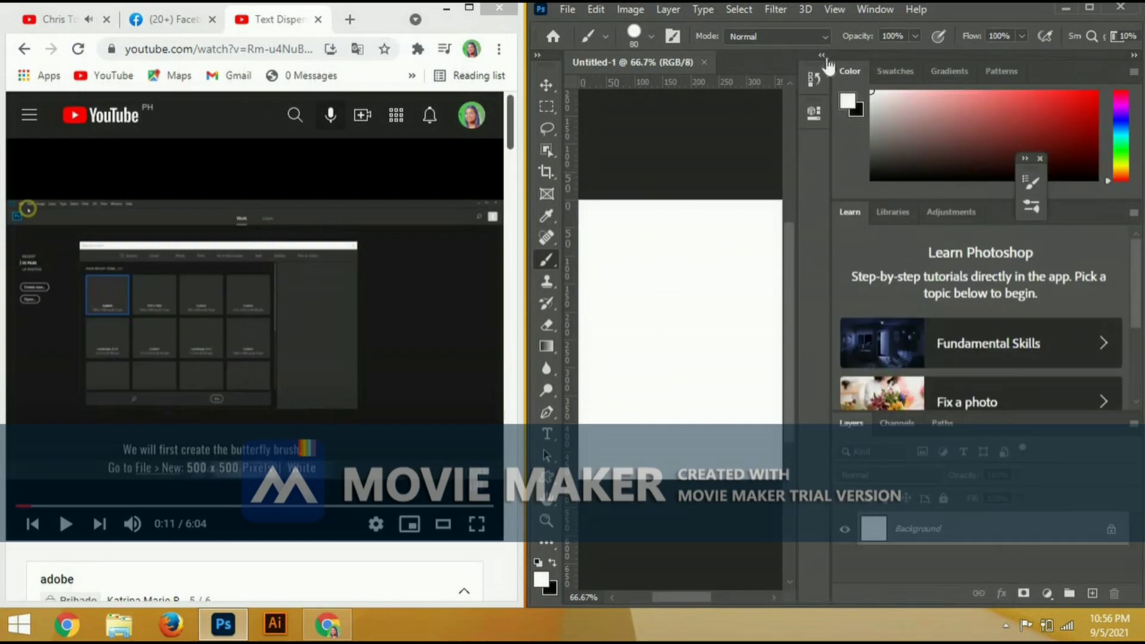
left_click(822, 55)
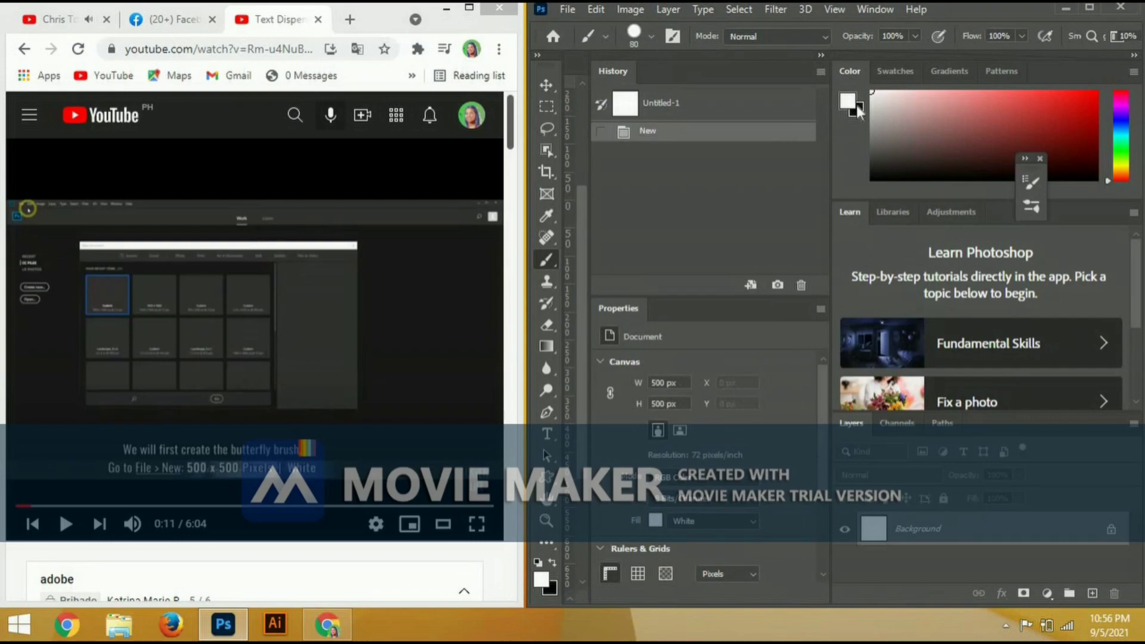
left_click(822, 55)
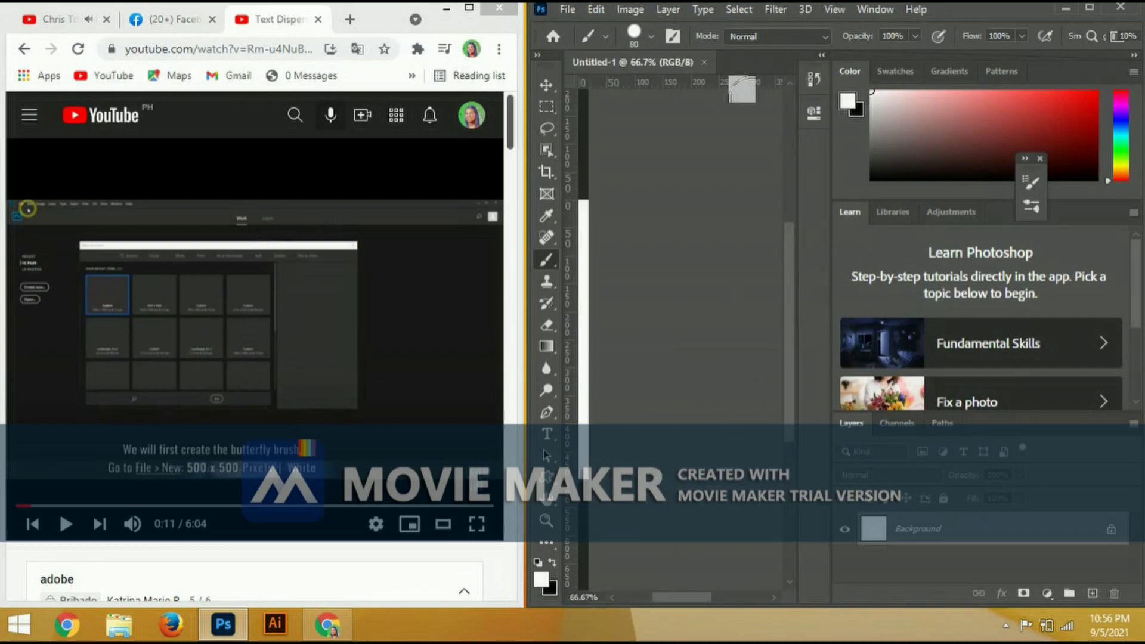
left_click(1135, 56)
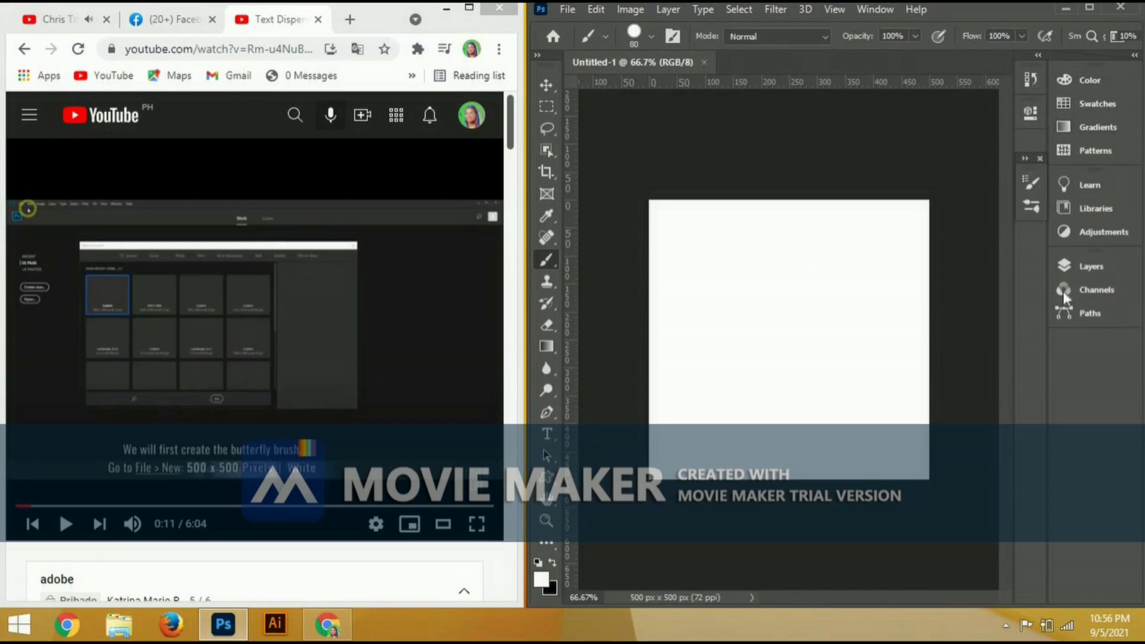
left_click_drag(1067, 318, 1109, 327)
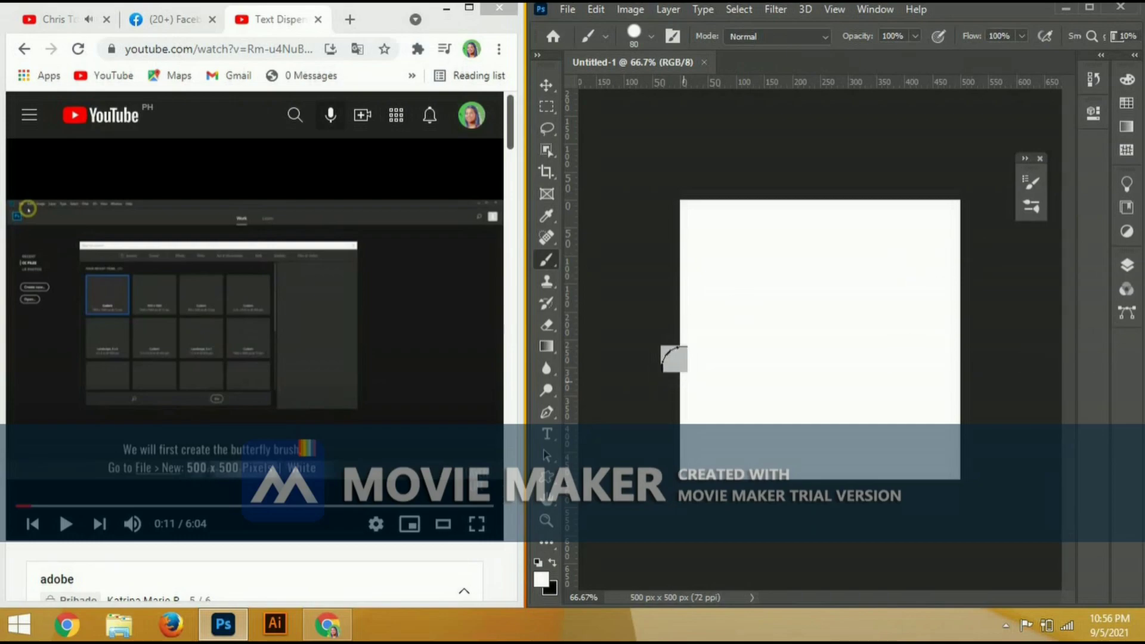
left_click(149, 347)
left_click(149, 347)
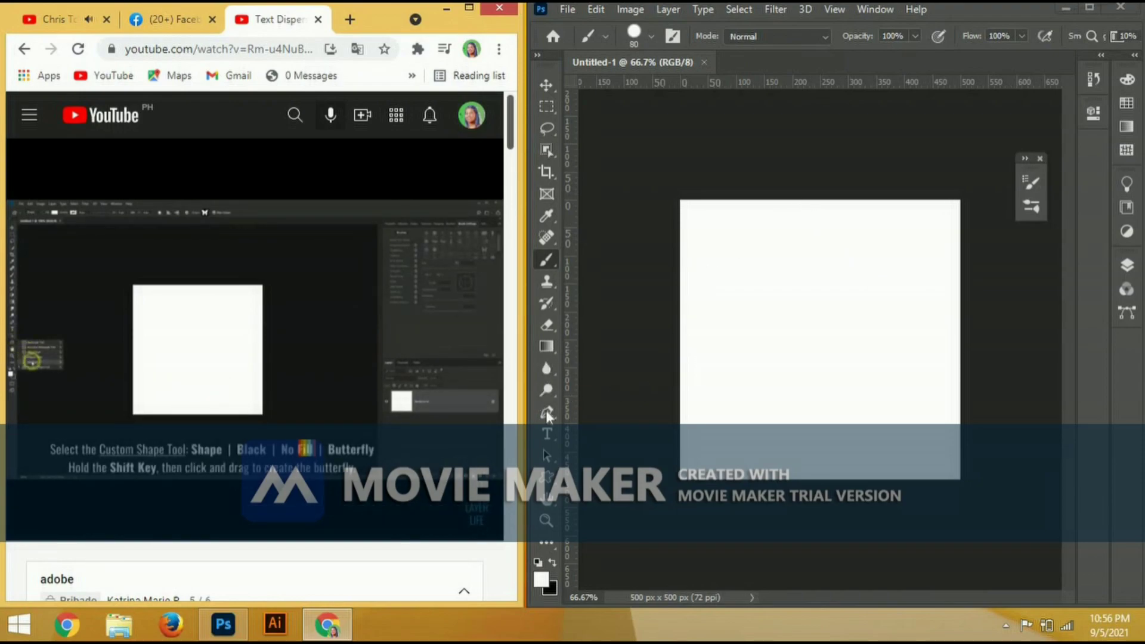
Switch from the tutorial to Photoshop's Custom Shape Tool in the shape tool group
left_click(328, 317)
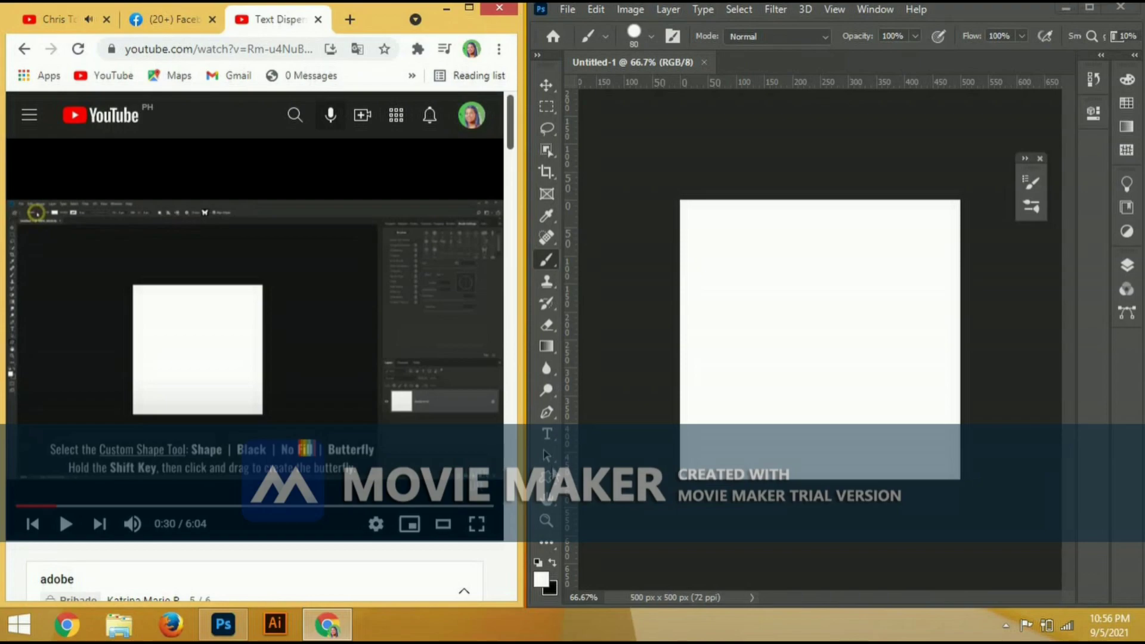
left_click(548, 486)
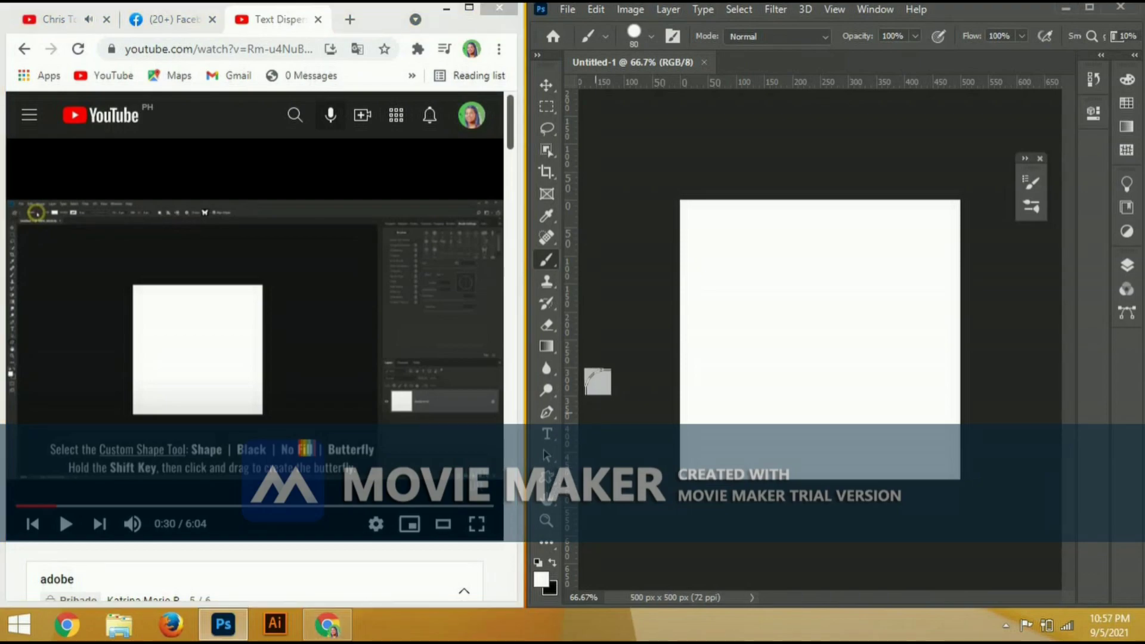
left_click(308, 315)
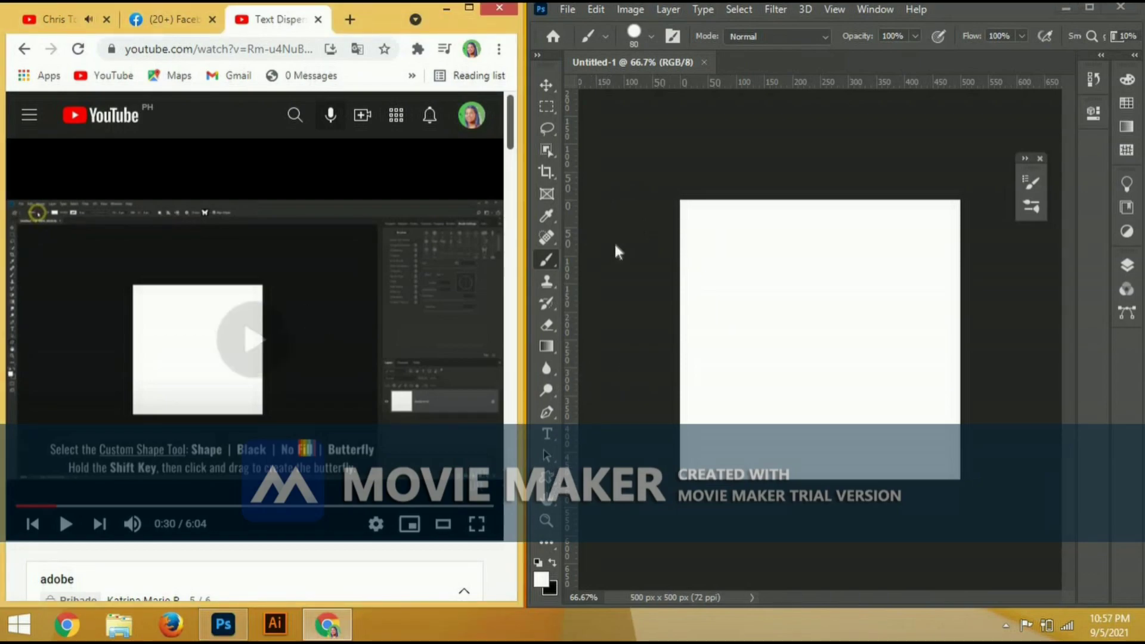
left_click(552, 486)
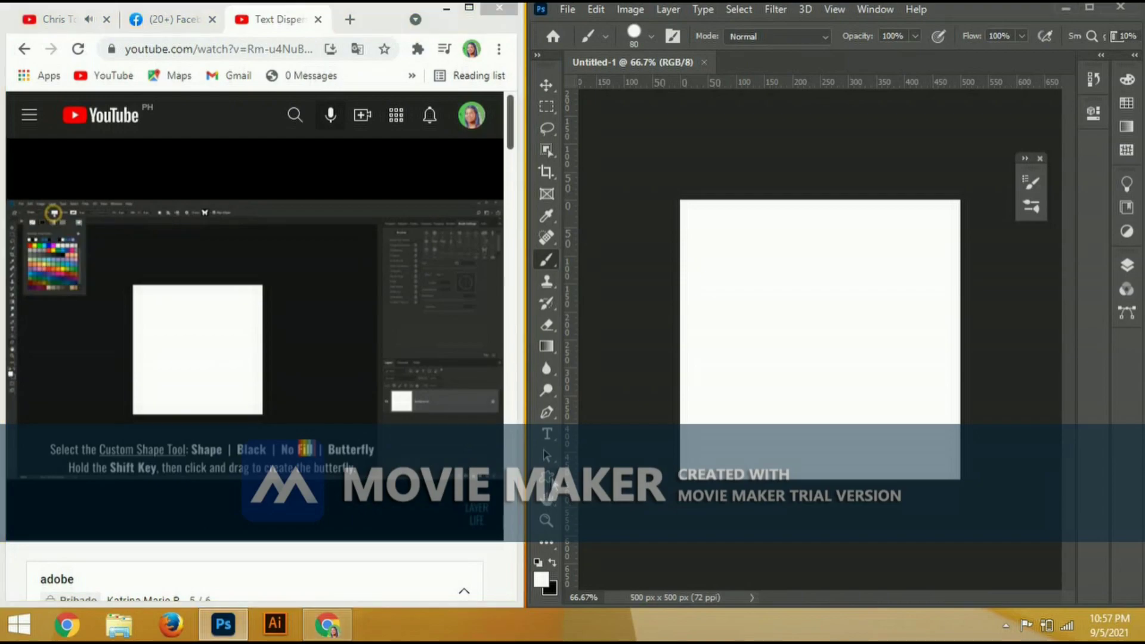
right_click(548, 477)
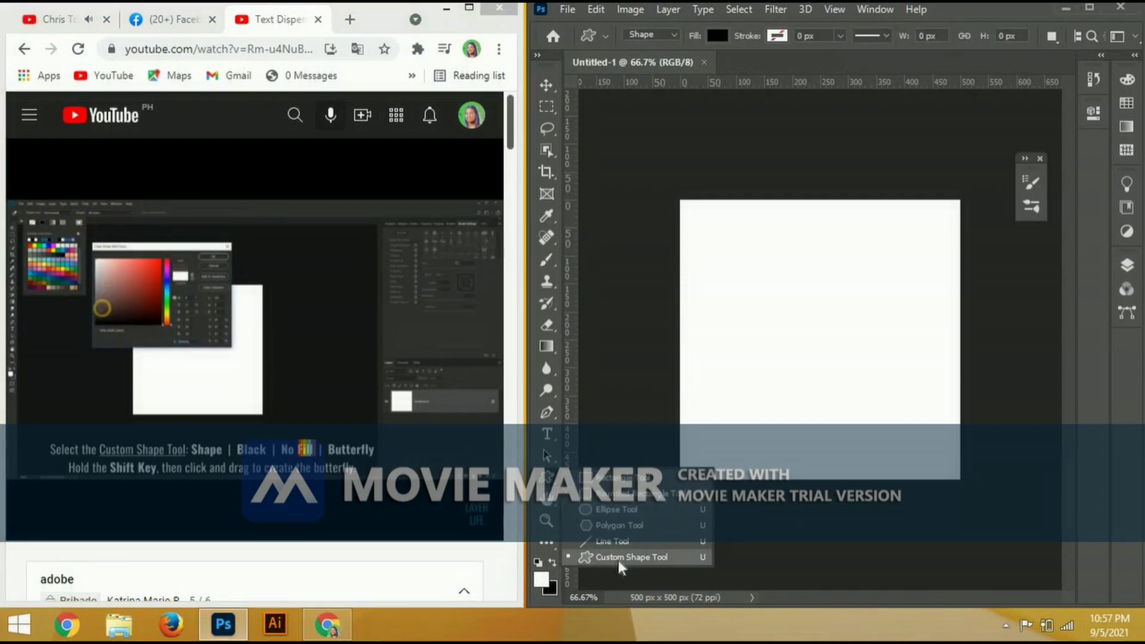
left_click(624, 560)
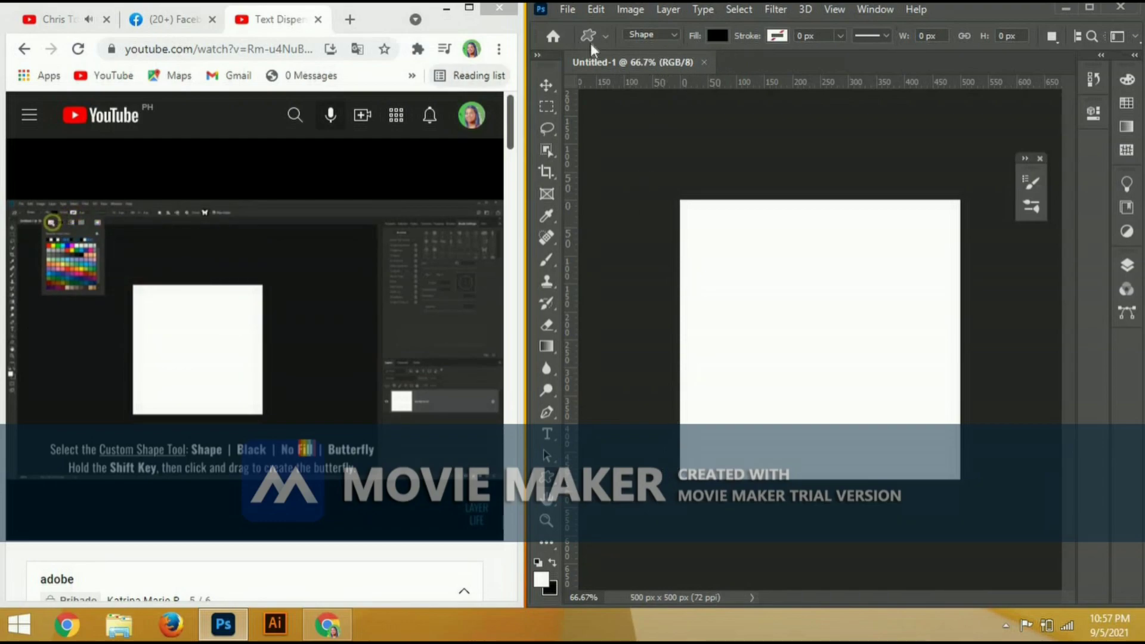
Set the Custom Shape Tool to Shape mode, black fill and no stroke colour
left_click(607, 34)
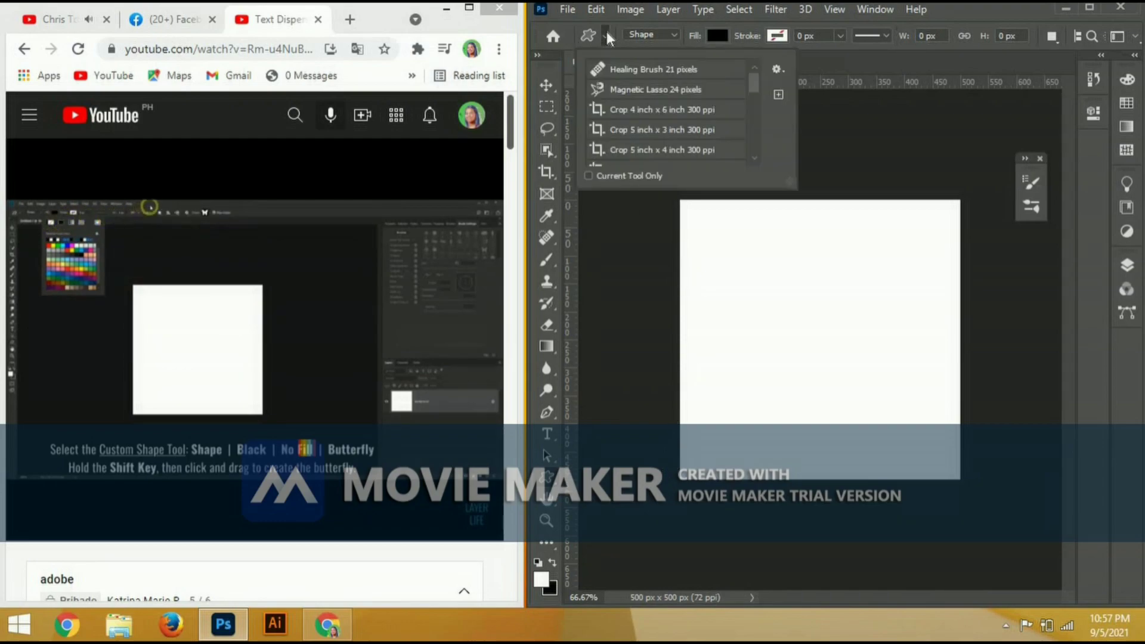
left_click(675, 34)
left_click(721, 34)
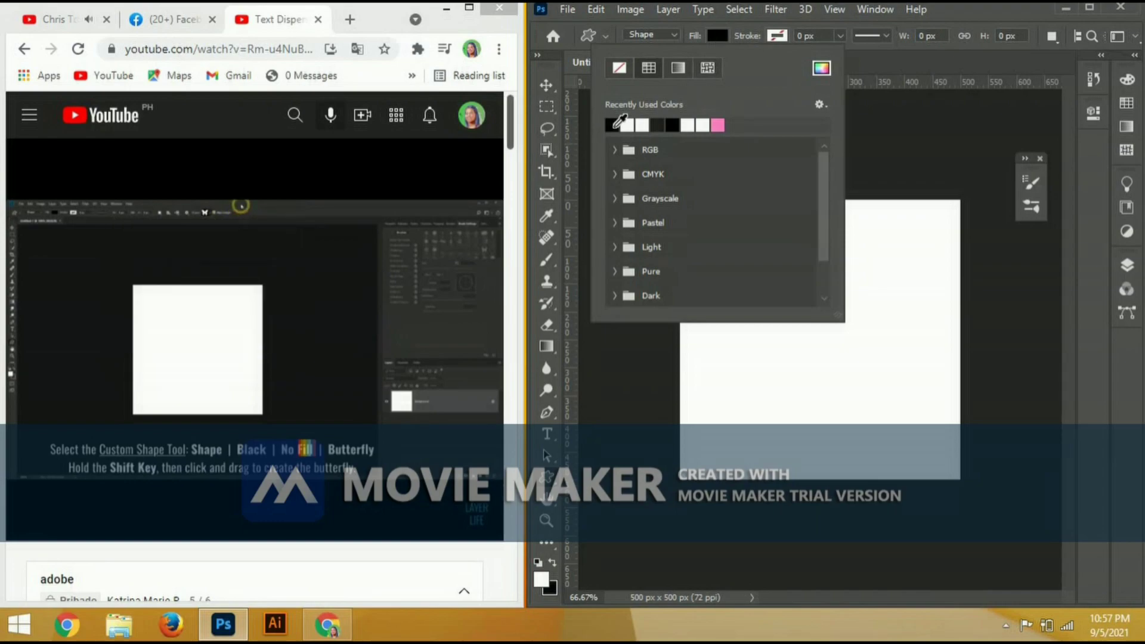
left_click(722, 34)
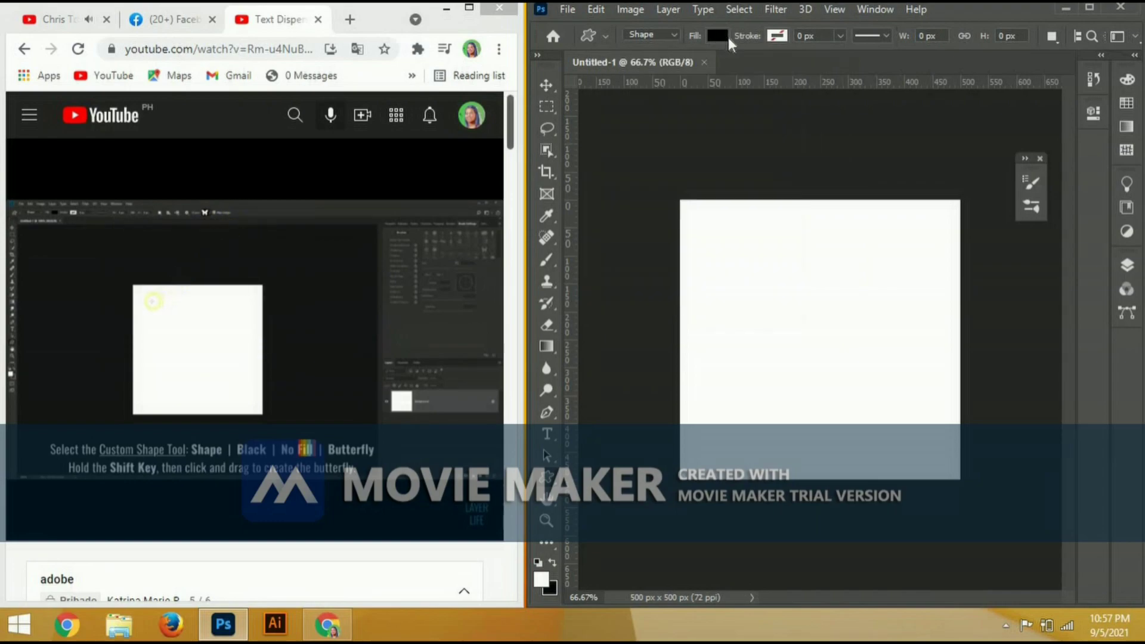
left_click(781, 38)
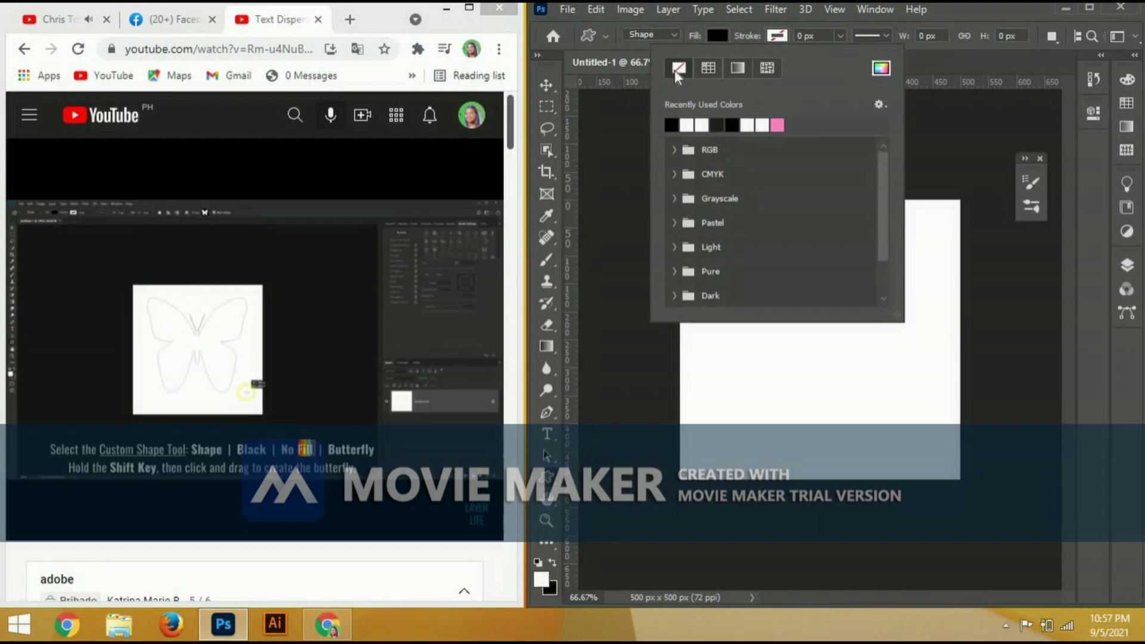
left_click(960, 12)
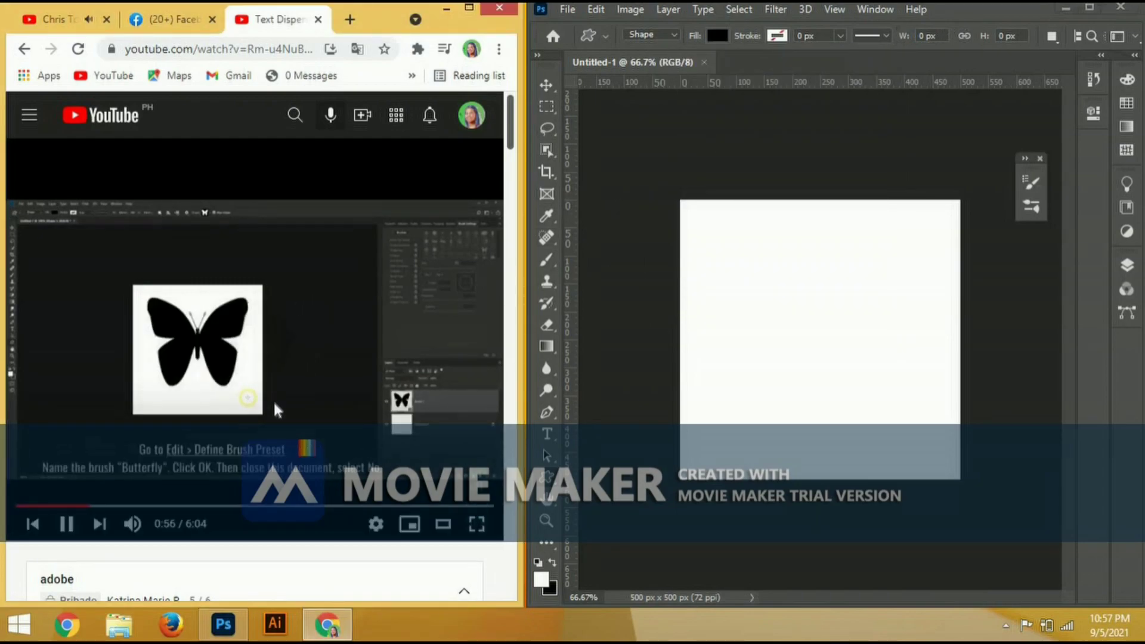
Pause the YouTube tutorial and jump back to 0:49, the custom shape instructions
left_click(66, 523)
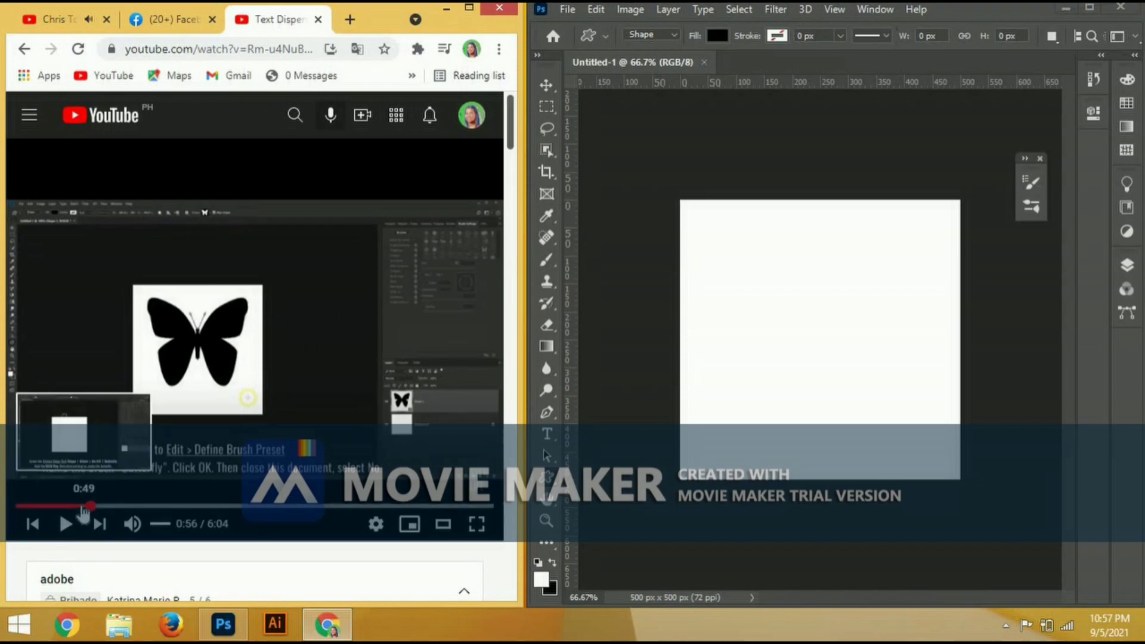
left_click(82, 507)
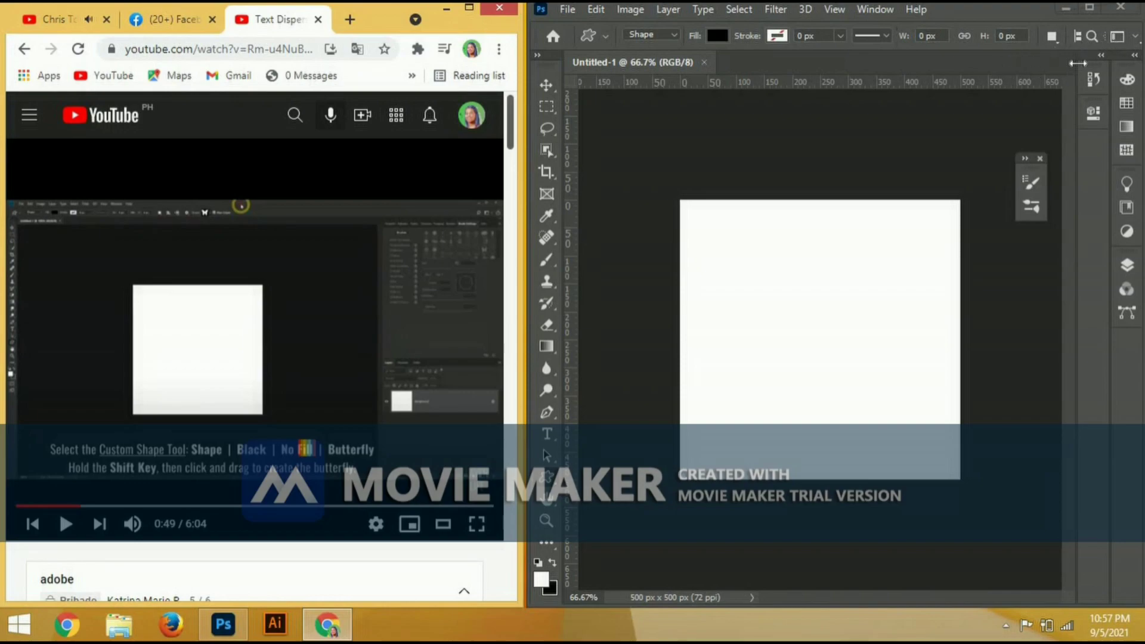
Maximize Photoshop and pick the pointed-petal flower from the Flowers custom shapes
left_click(1091, 8)
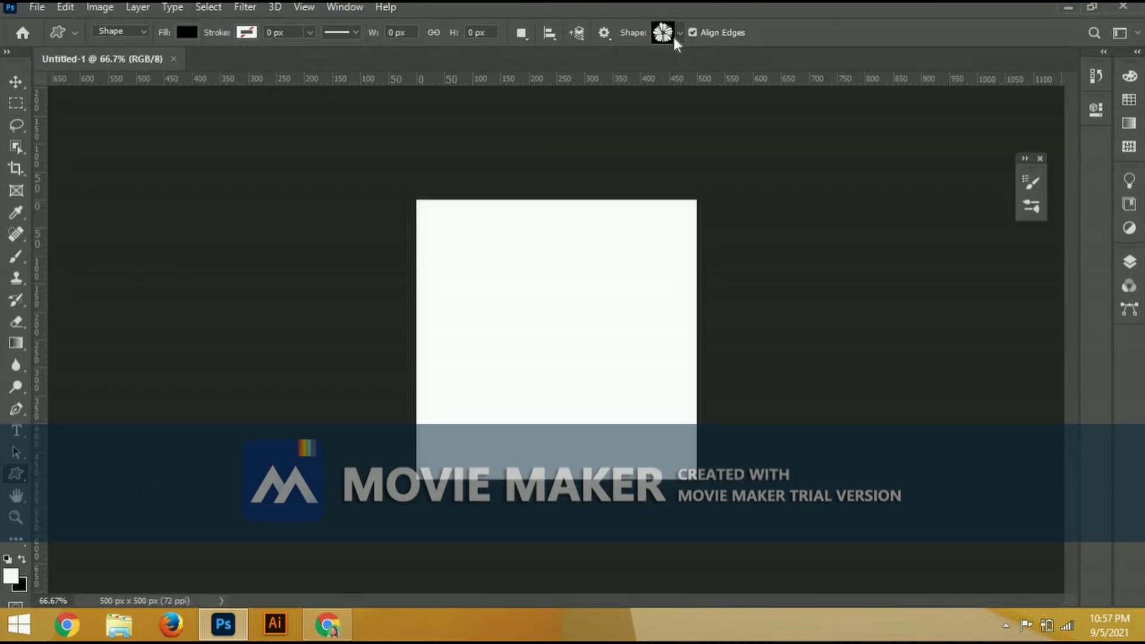
left_click(680, 37)
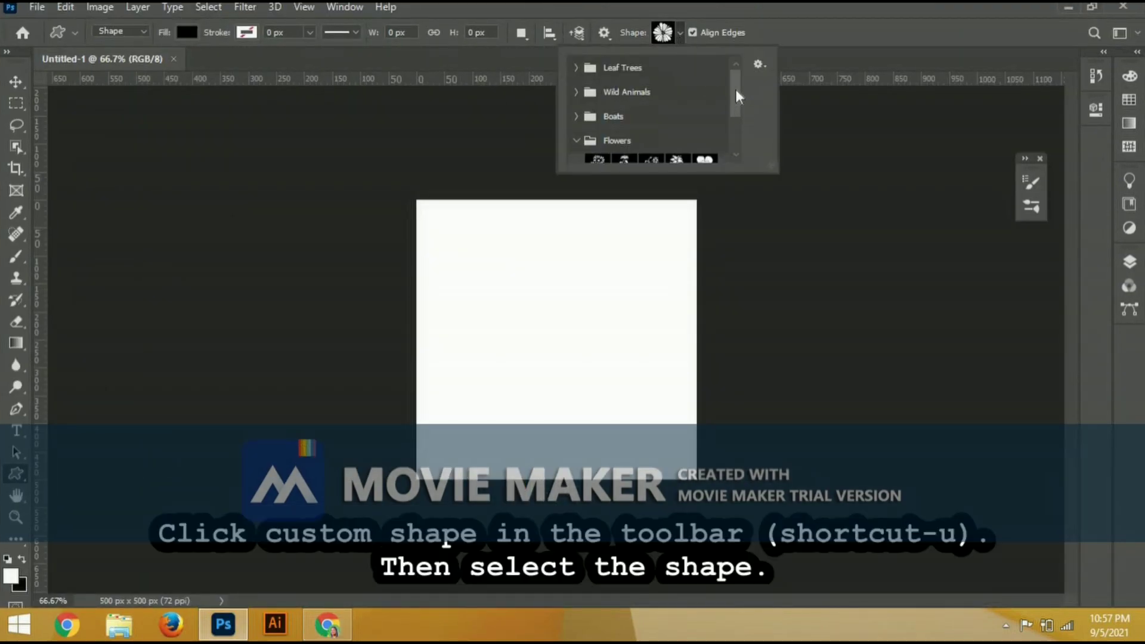
left_click_drag(735, 108, 729, 166)
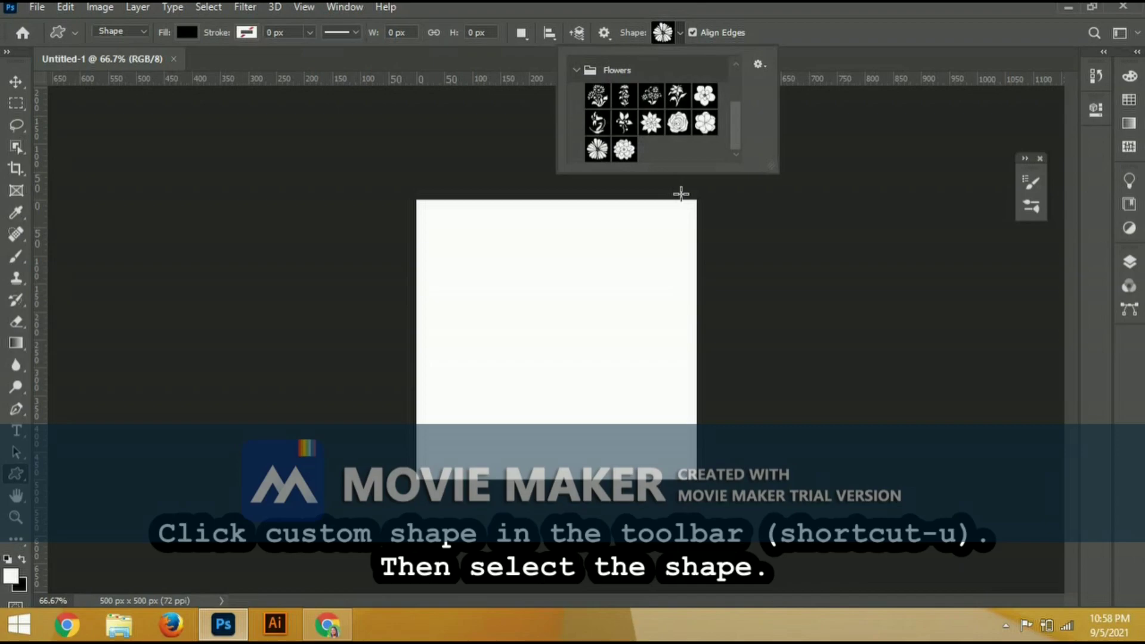
left_click(653, 126)
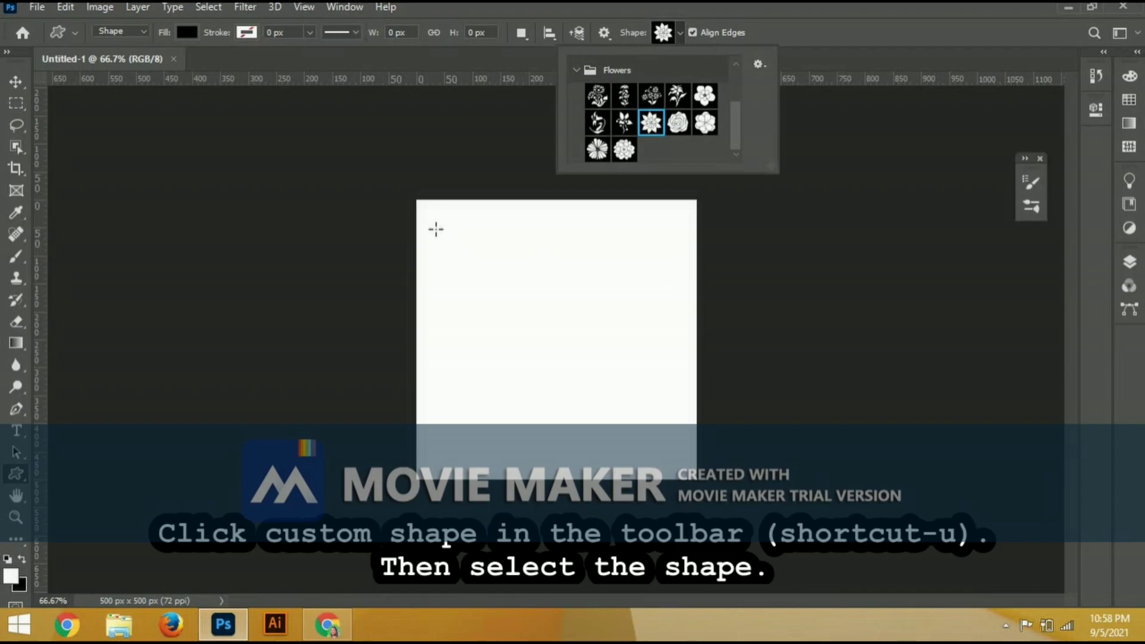
Draw several trial flower shapes across the canvas, undoing each one
left_click_drag(437, 230, 713, 458)
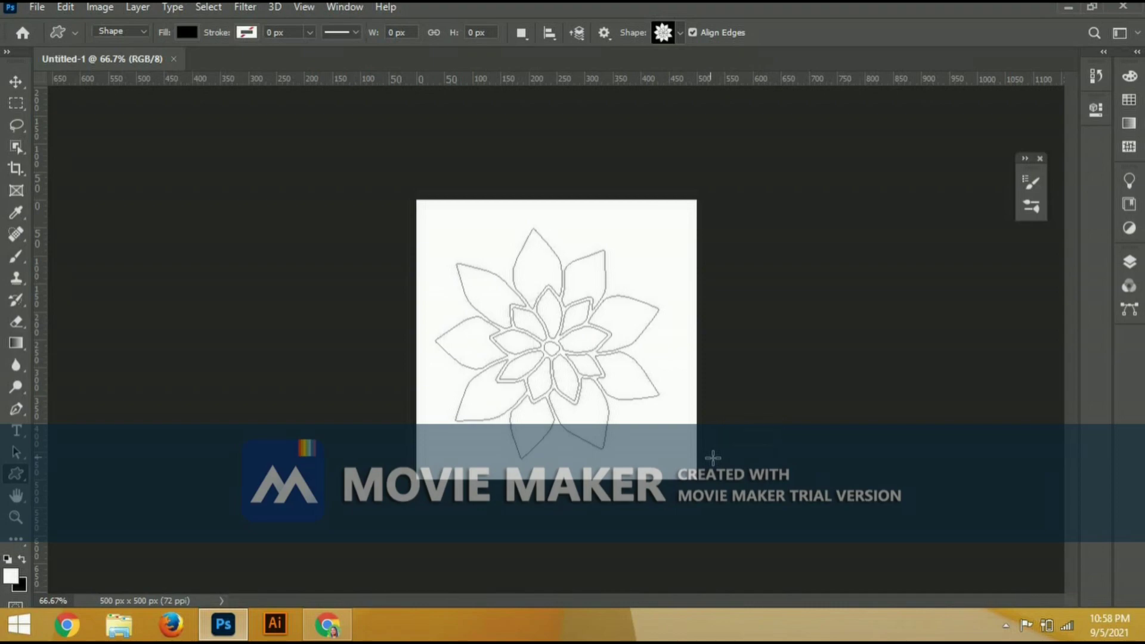
key("ctrl+z")
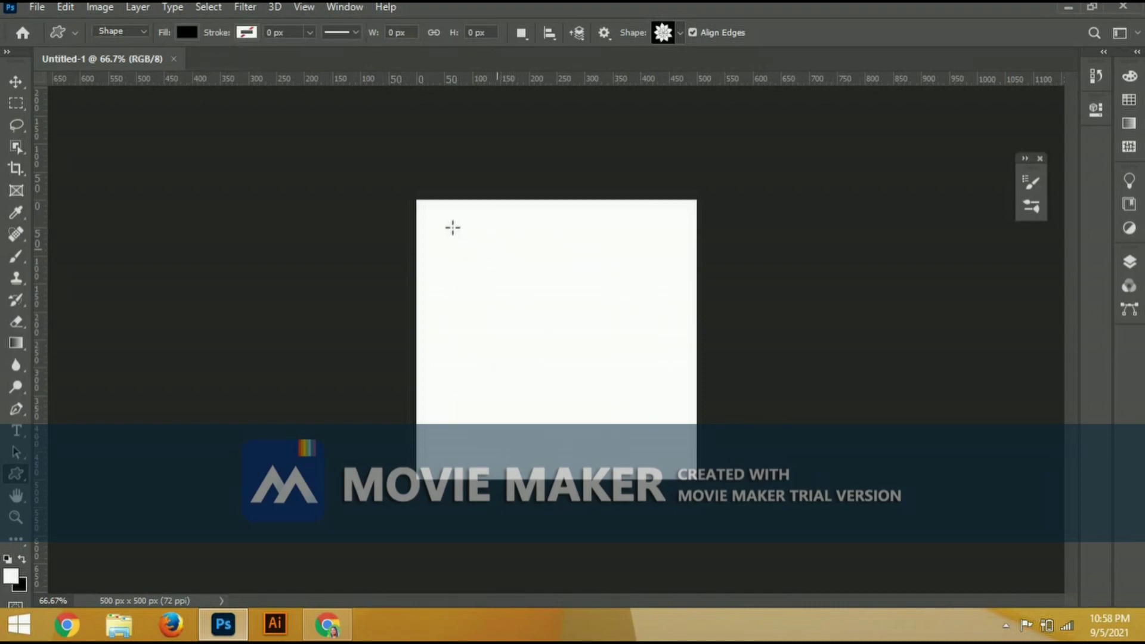
mouse_move(445, 223)
left_mouse_down()
mouse_move(753, 462)
mouse_move(737, 445)
left_mouse_up()
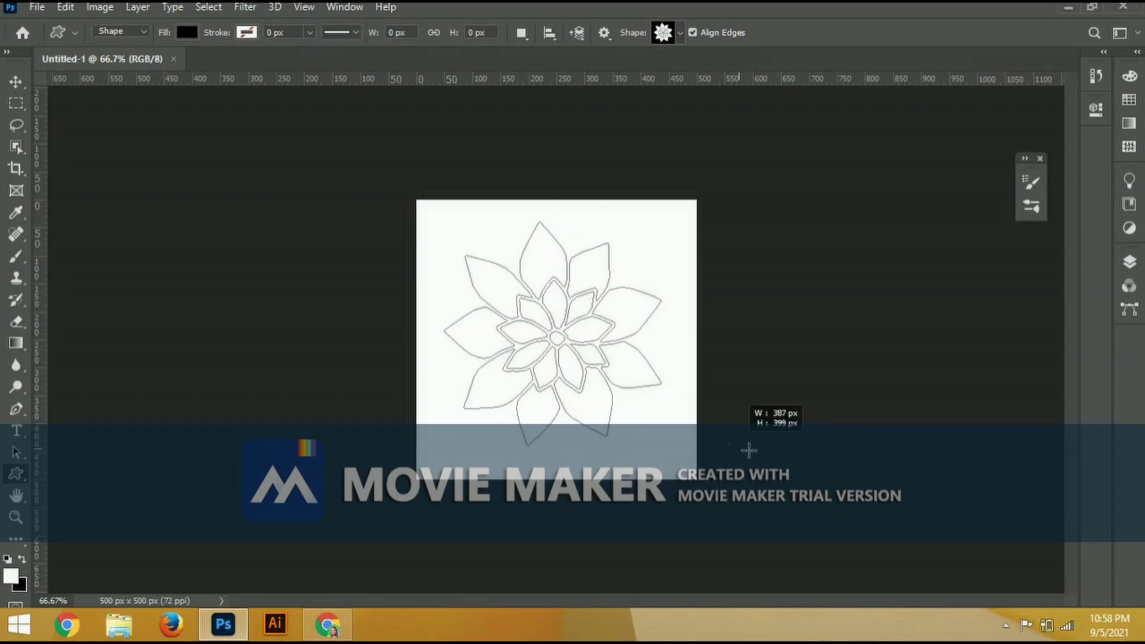
left_click_drag(737, 446, 748, 452)
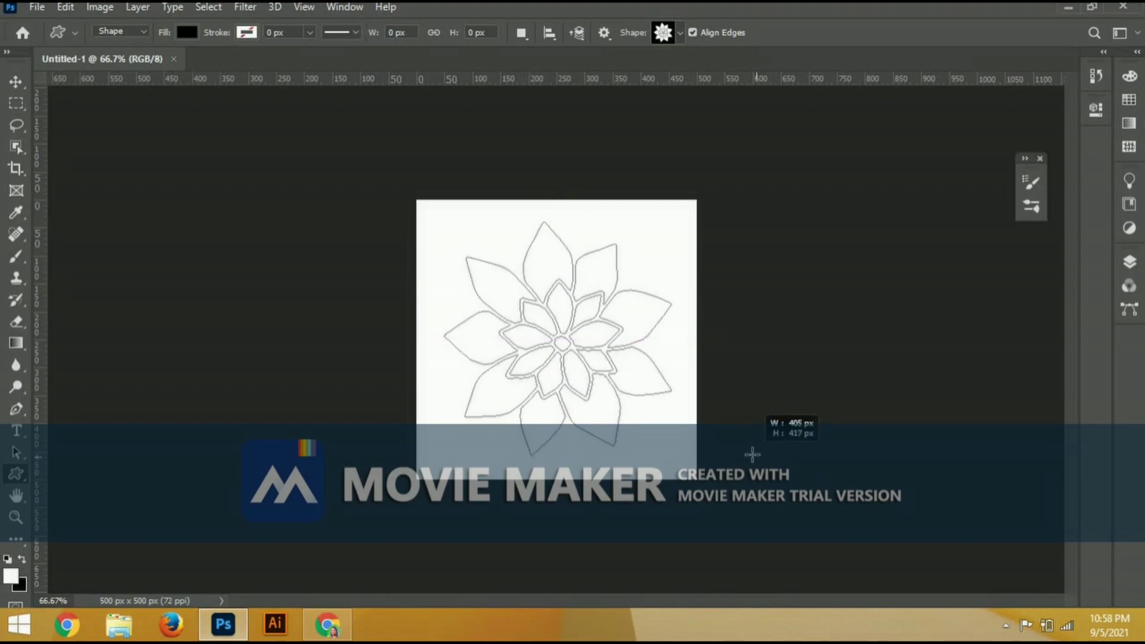
left_click_drag(757, 457, 750, 455)
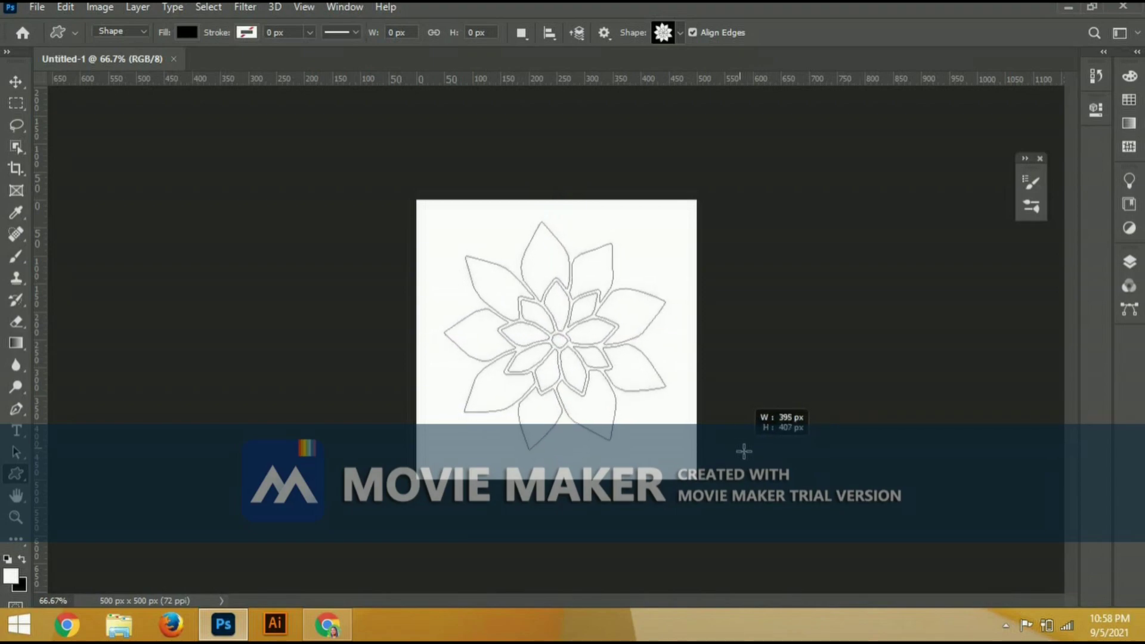
left_click_drag(738, 448, 751, 454)
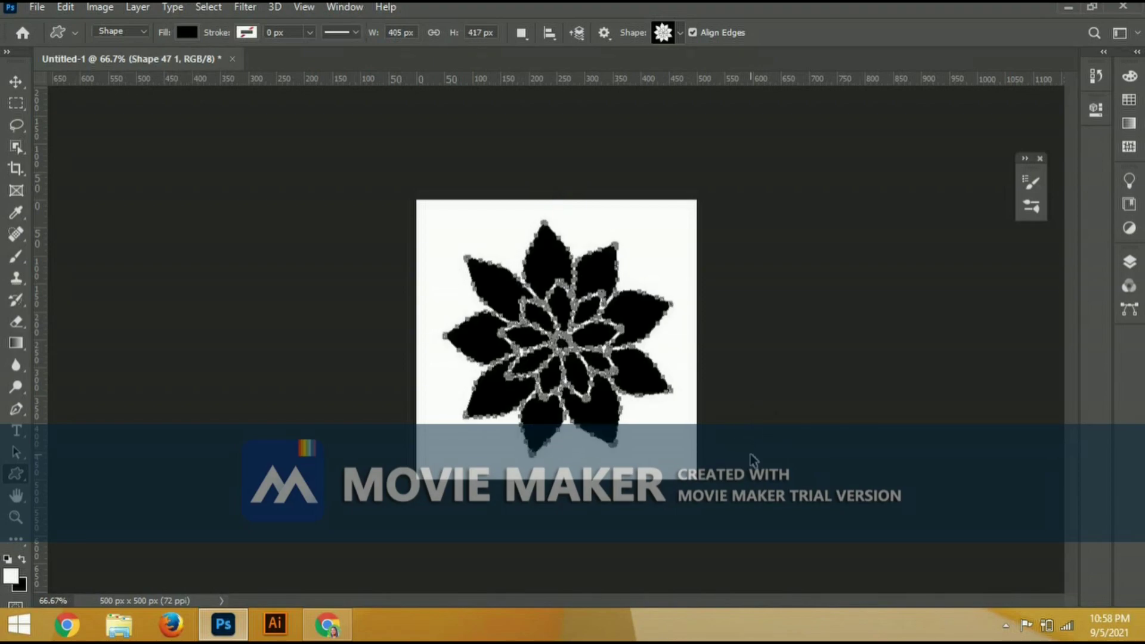
key("ctrl+z")
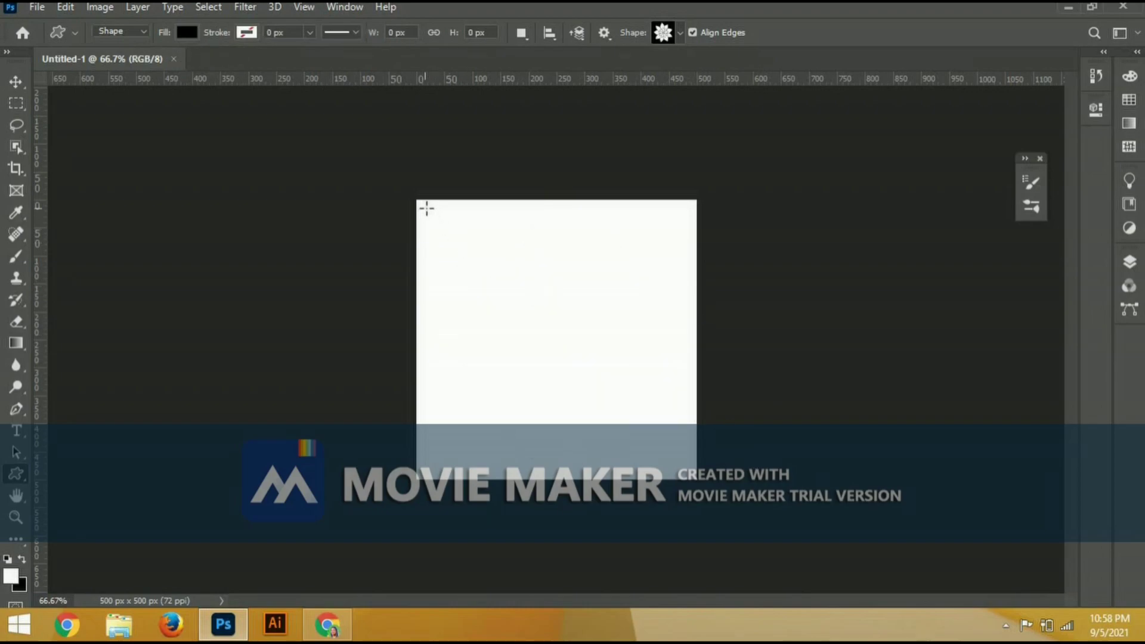
mouse_move(427, 208)
left_mouse_down()
mouse_move(714, 468)
mouse_move(739, 474)
left_mouse_up()
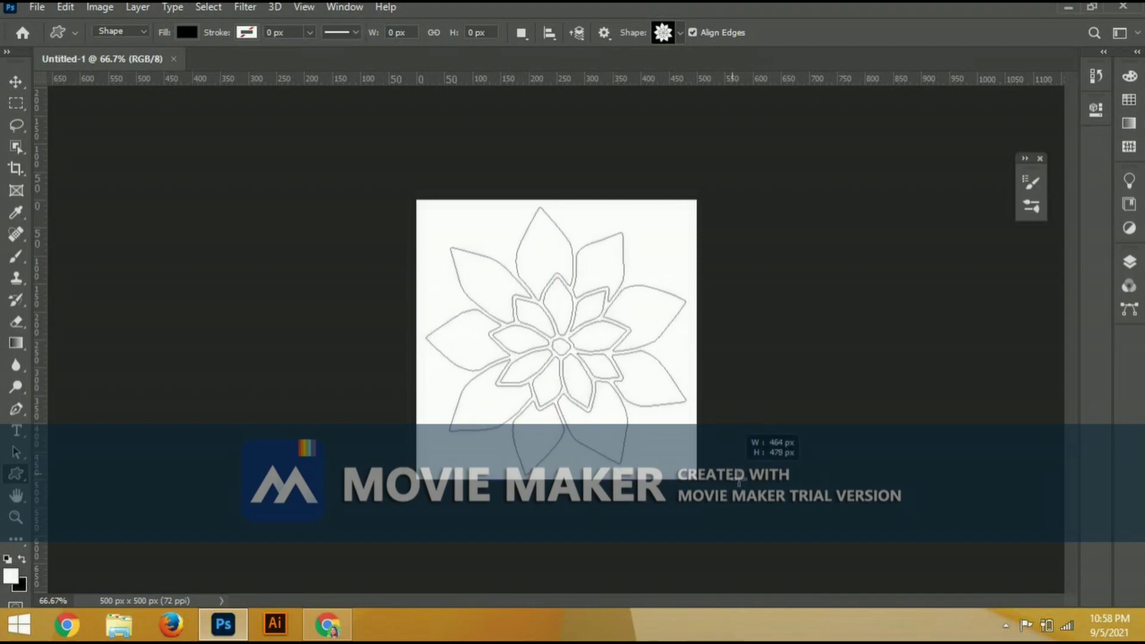
left_click_drag(740, 478, 742, 485)
Redraw the black flower across the canvas at about 430 × 443 px
key("ctrl+z")
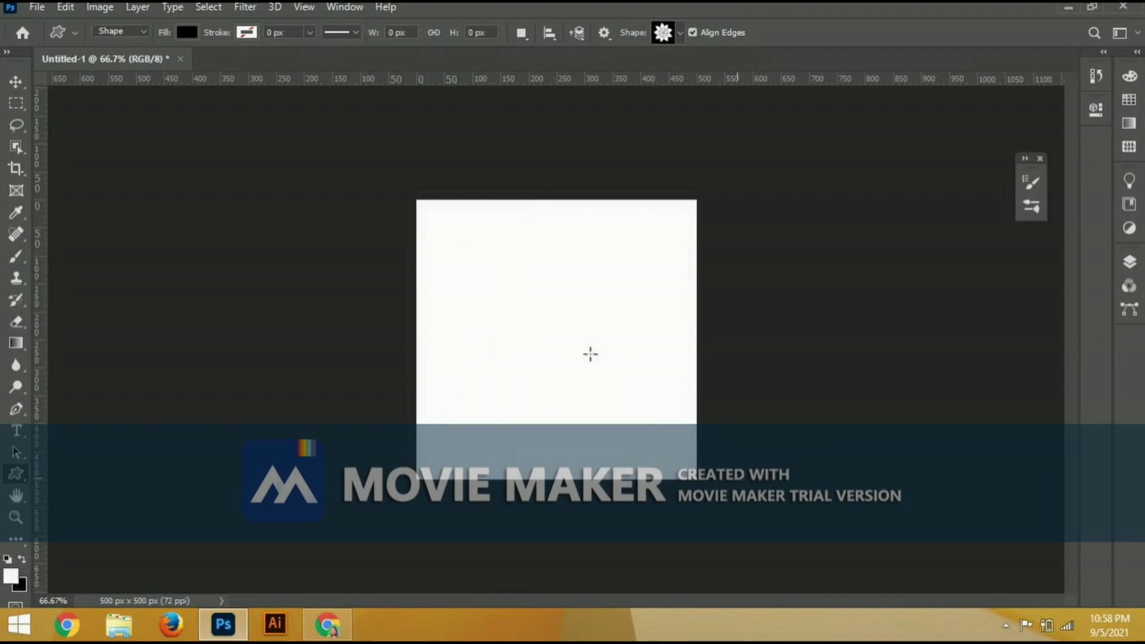
left_click_drag(445, 221, 739, 463)
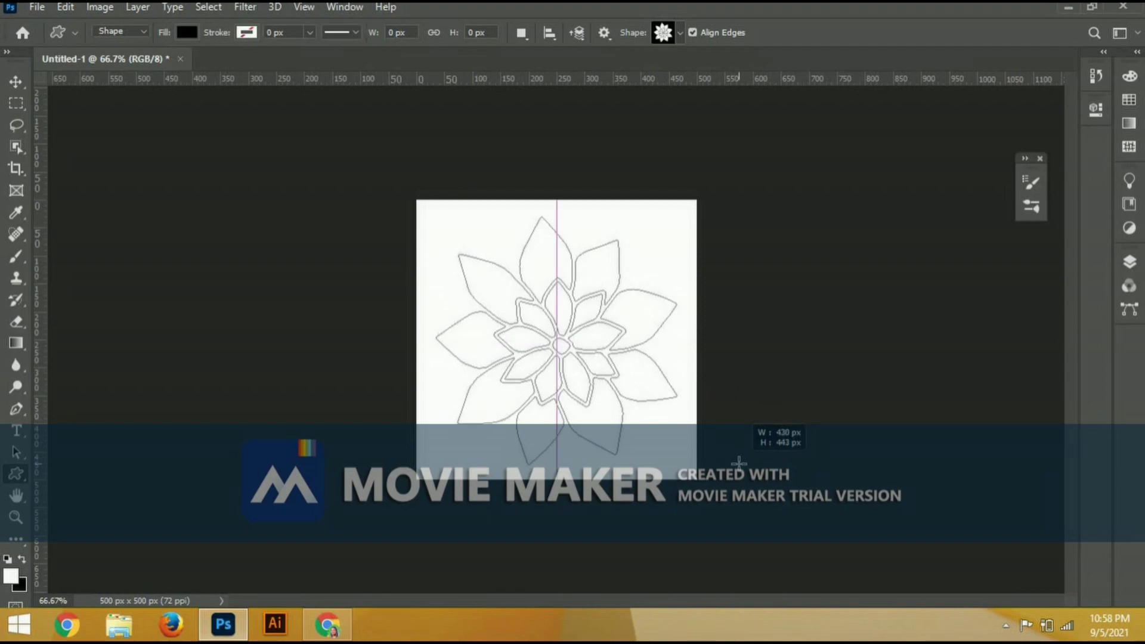
left_click_drag(738, 463, 747, 469)
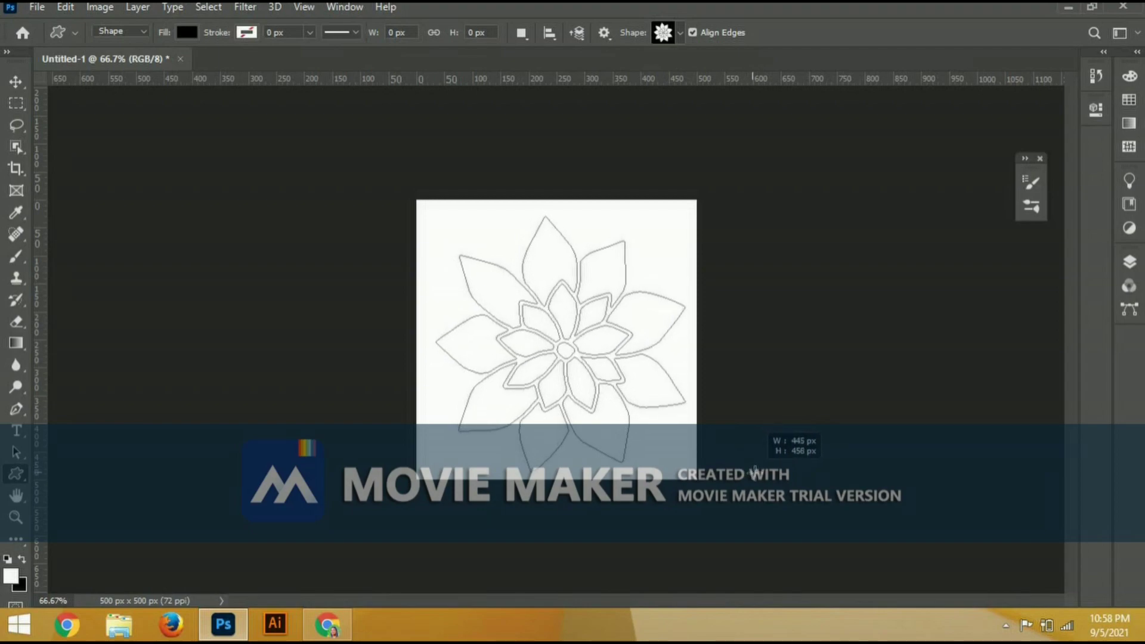
mouse_move(747, 469)
left_mouse_down()
mouse_move(765, 477)
mouse_move(734, 450)
left_mouse_up()
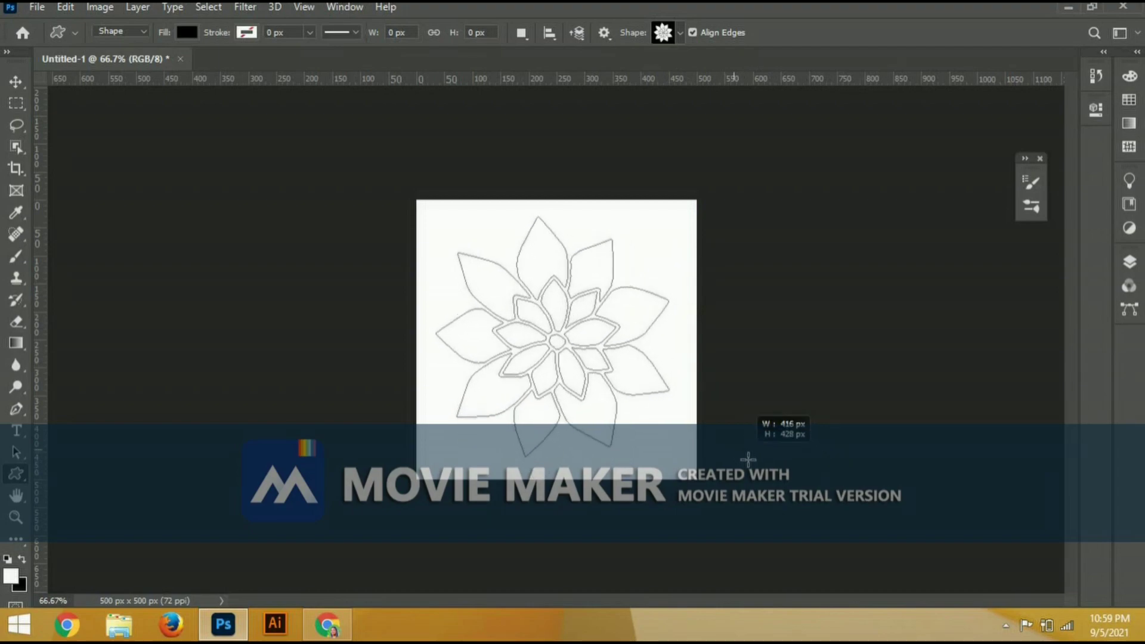
left_click_drag(733, 449, 750, 463)
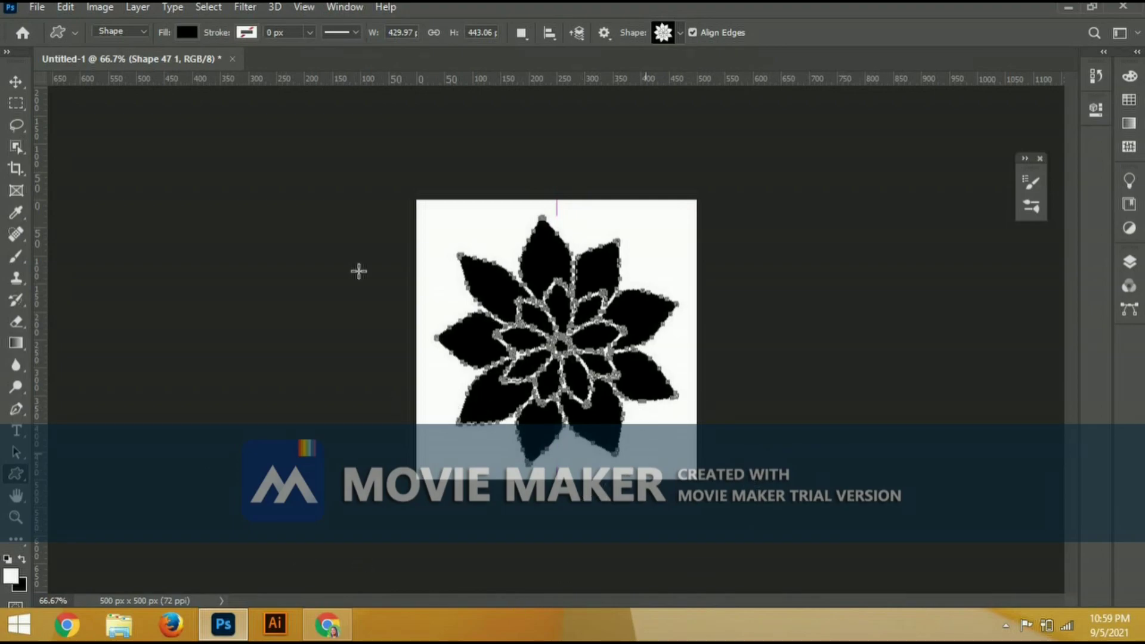
Play the tutorial to 1:01, the brush preset step, with Photoshop on the right half
key("alt")
key("alt+Tab")
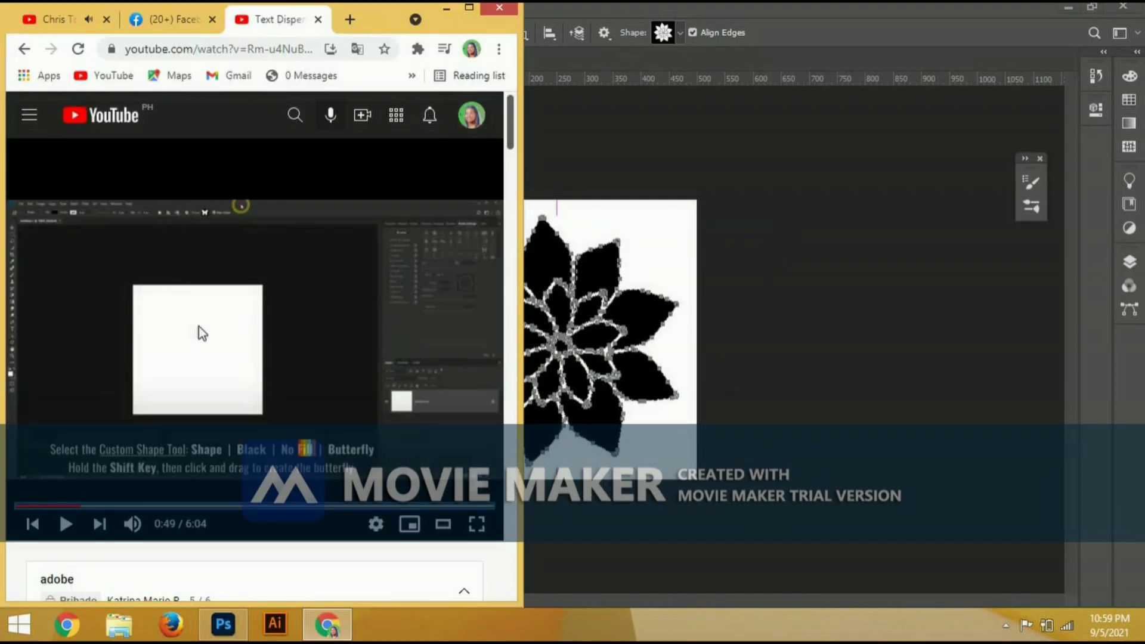
left_click(207, 327)
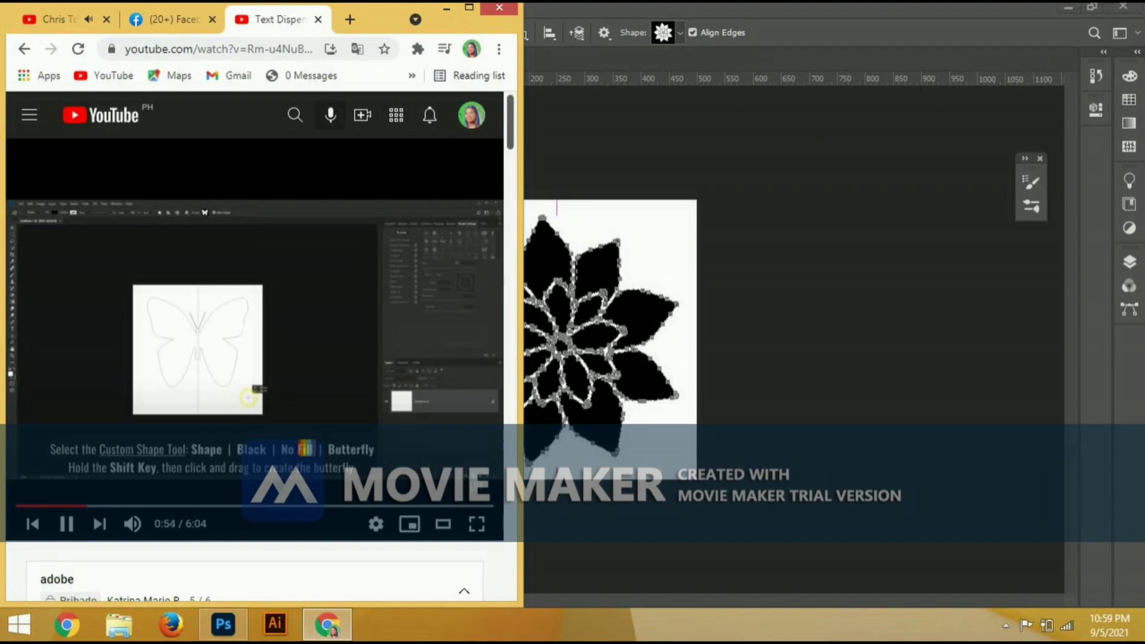
left_click(1091, 9)
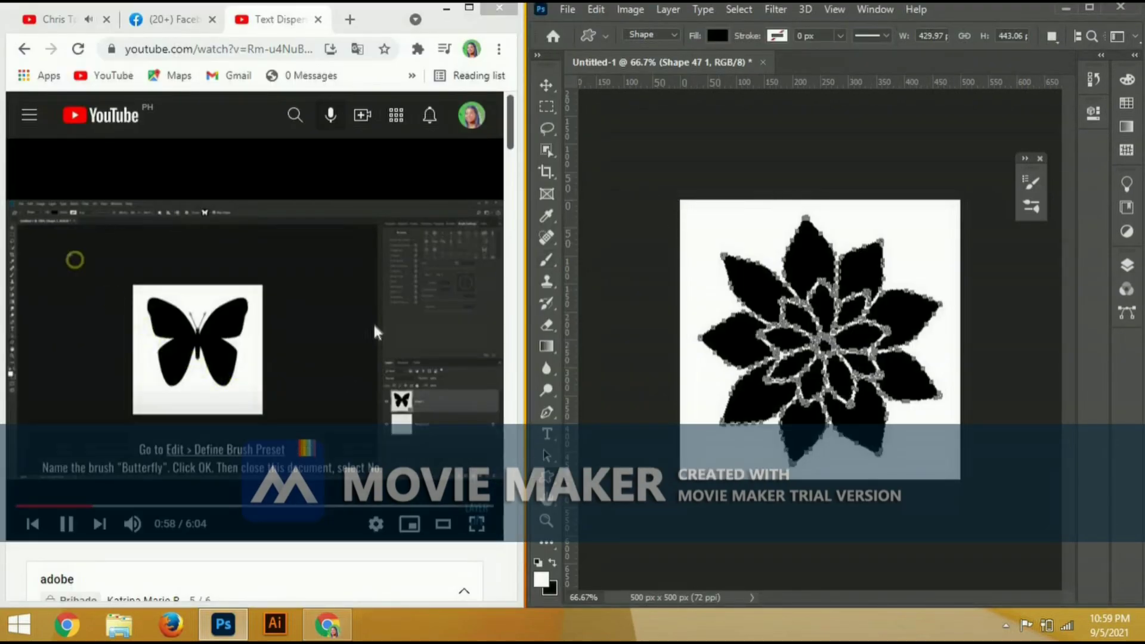
left_click(352, 326)
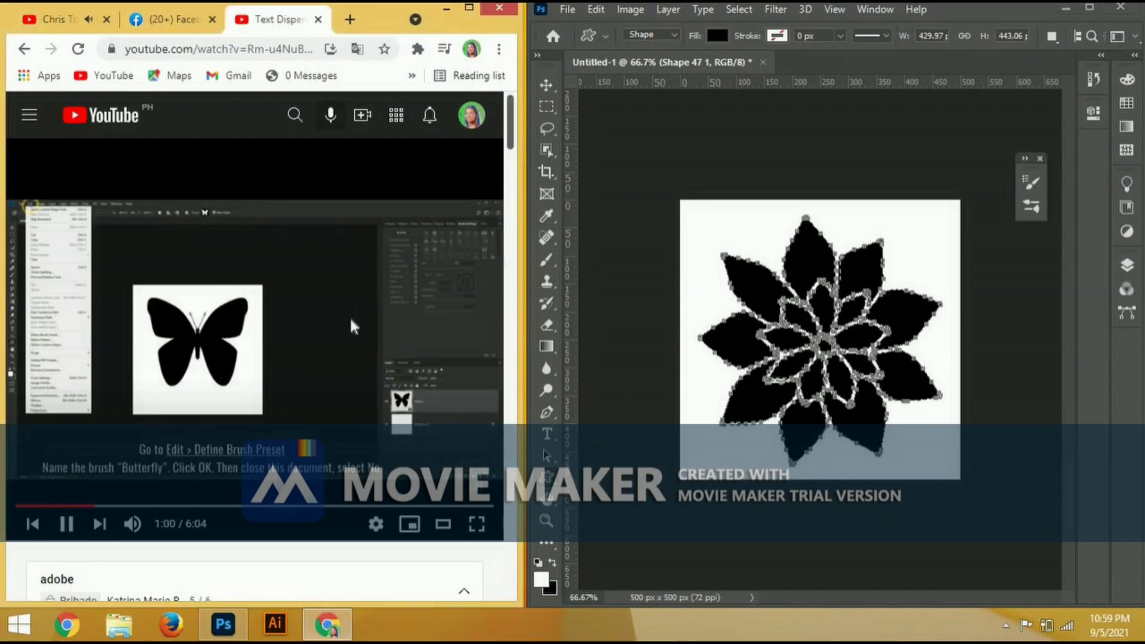
key("space")
left_click(600, 10)
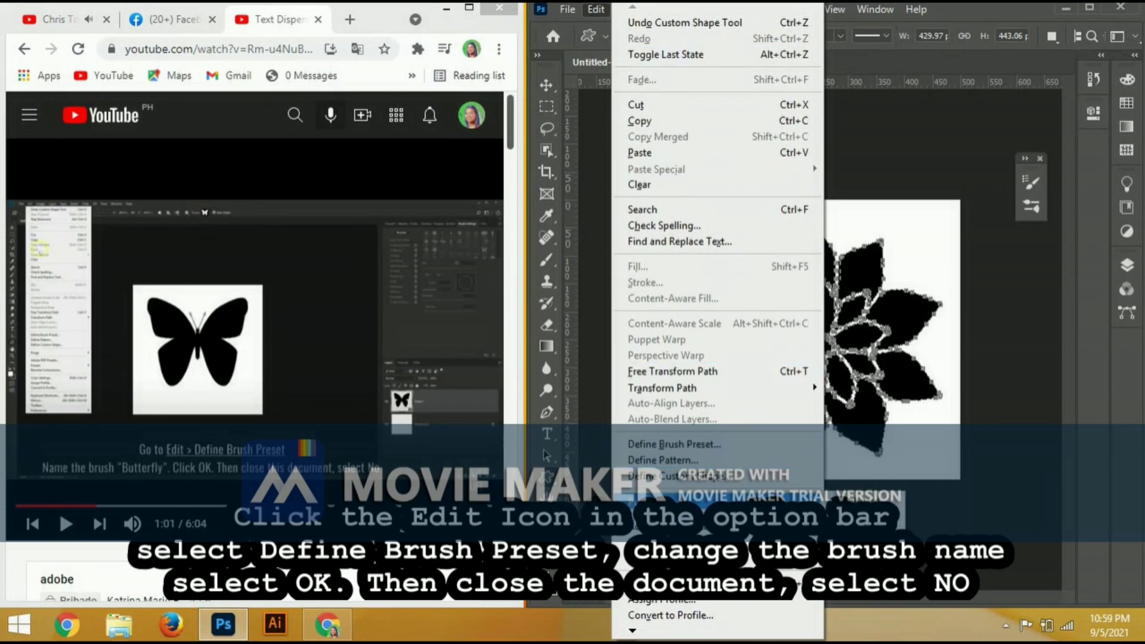
Define a brush preset named 'flower' from the black flower, then resume the tutorial
left_click(704, 446)
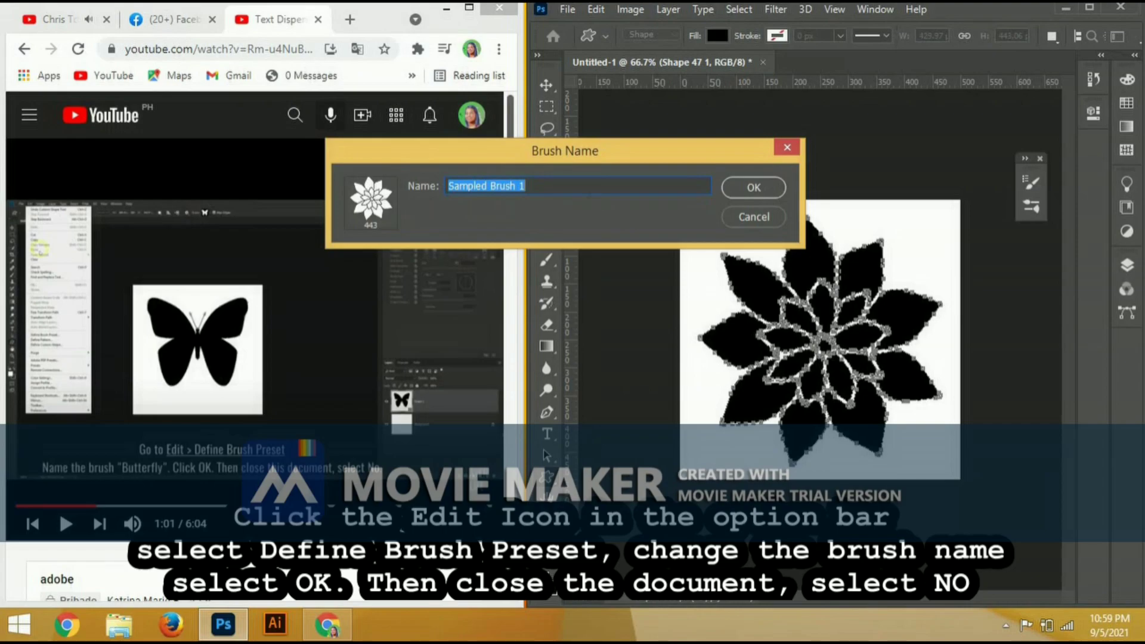
type("flower")
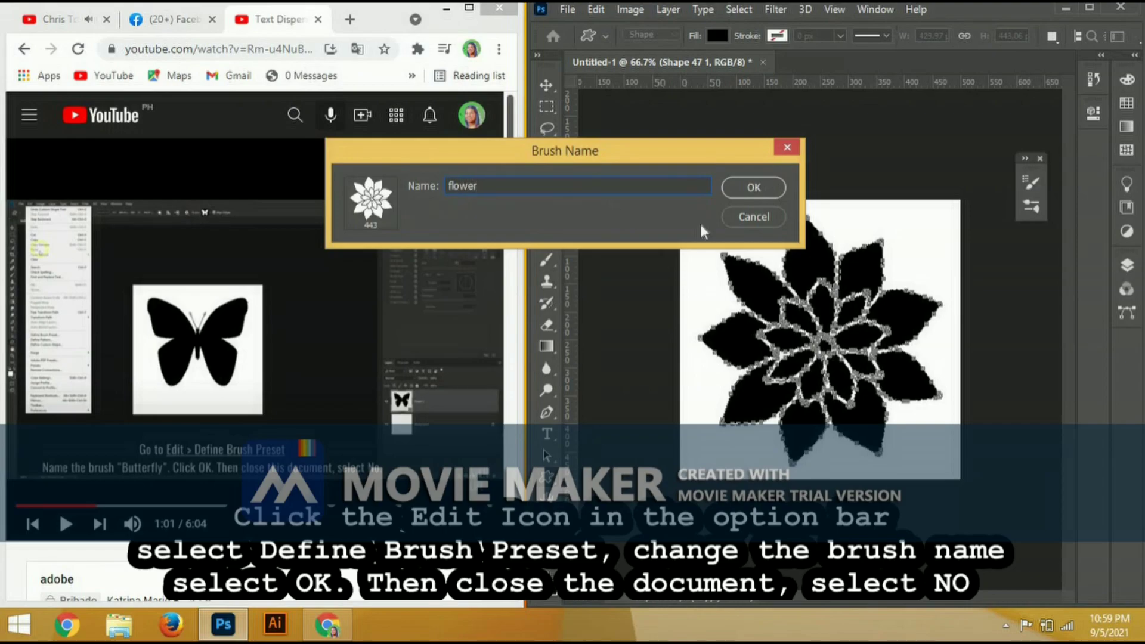
left_click(754, 187)
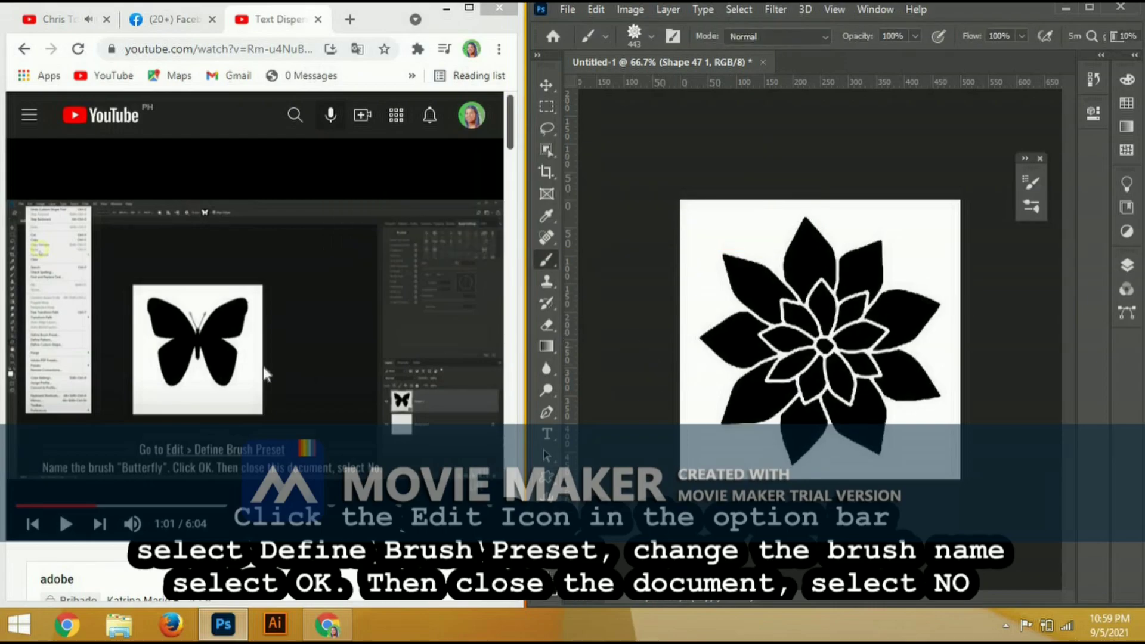
left_click(263, 325)
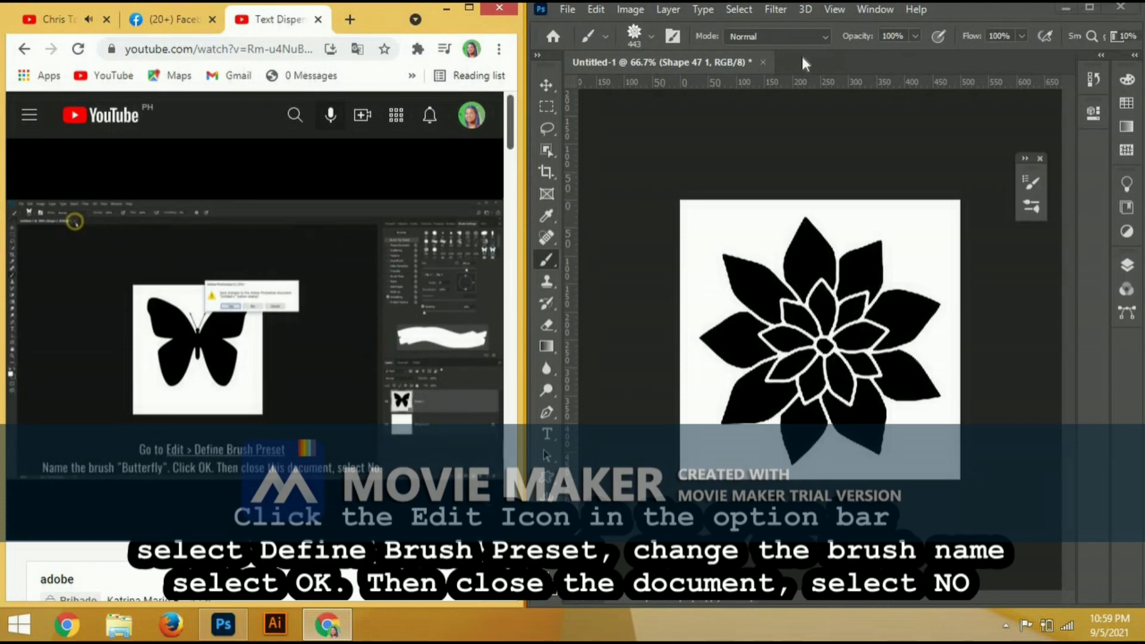
Close the flower document without saving and pause the tutorial
left_click(763, 62)
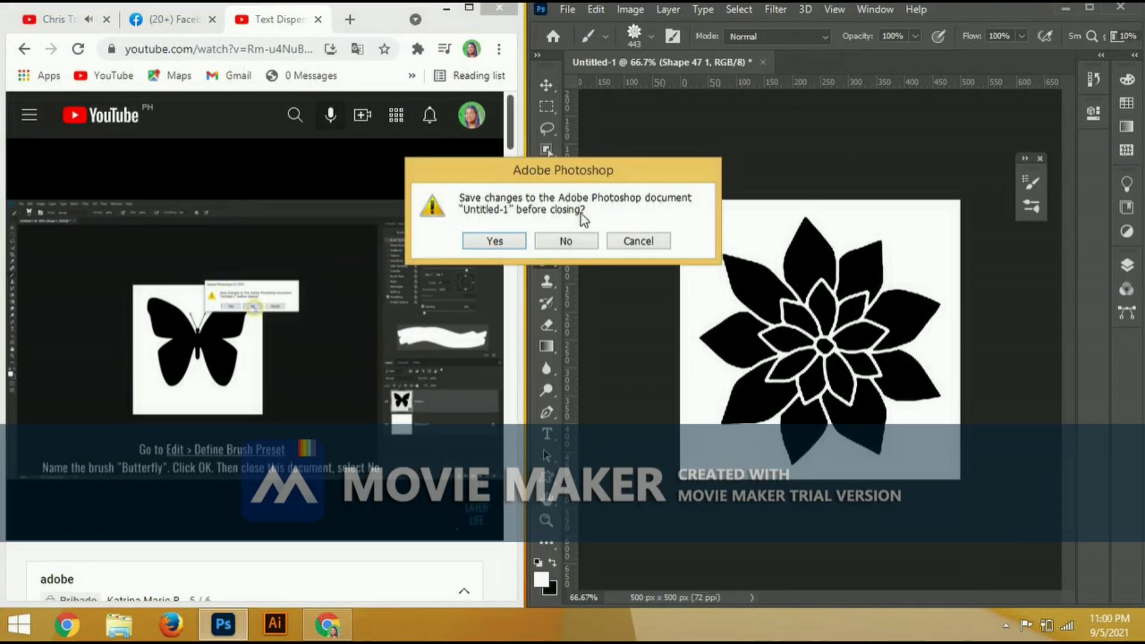
left_click(569, 242)
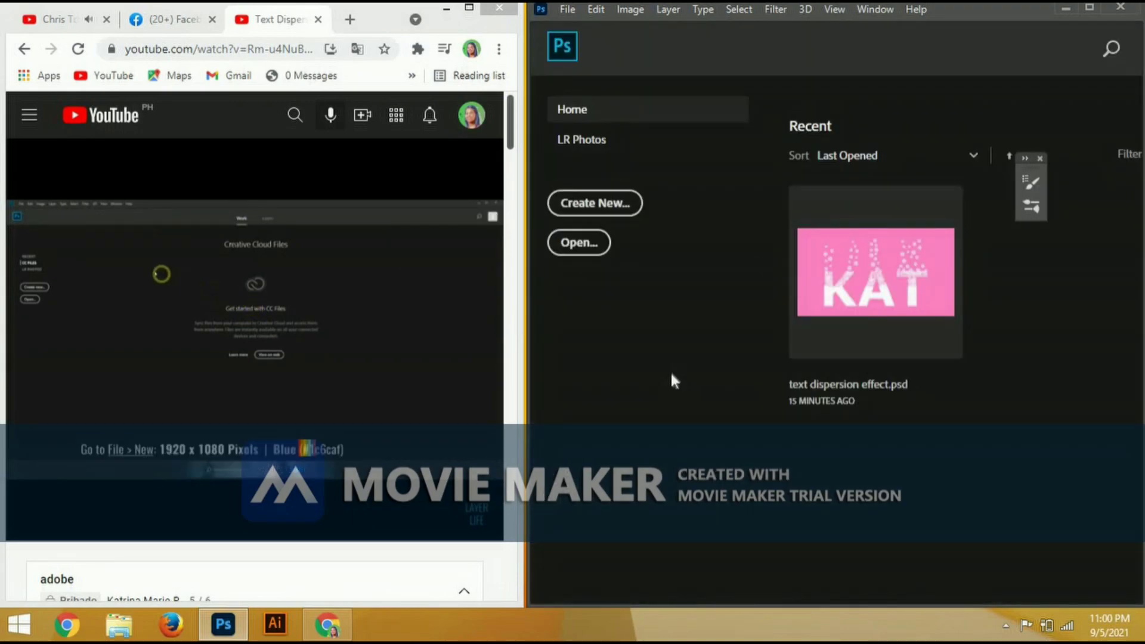
left_click(574, 211)
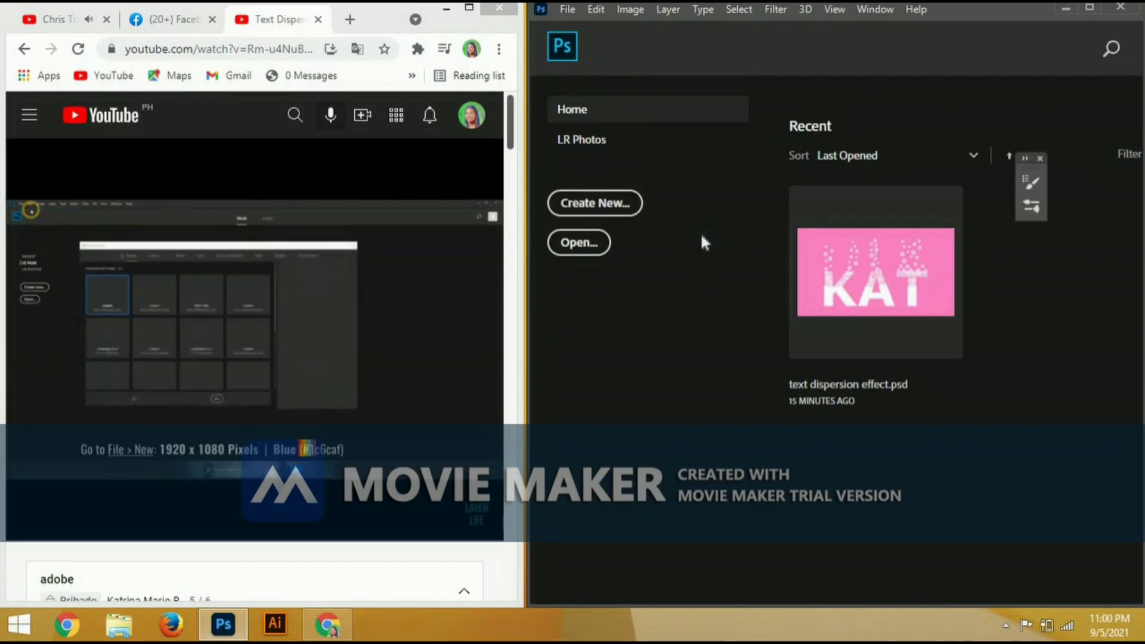
left_click(260, 313)
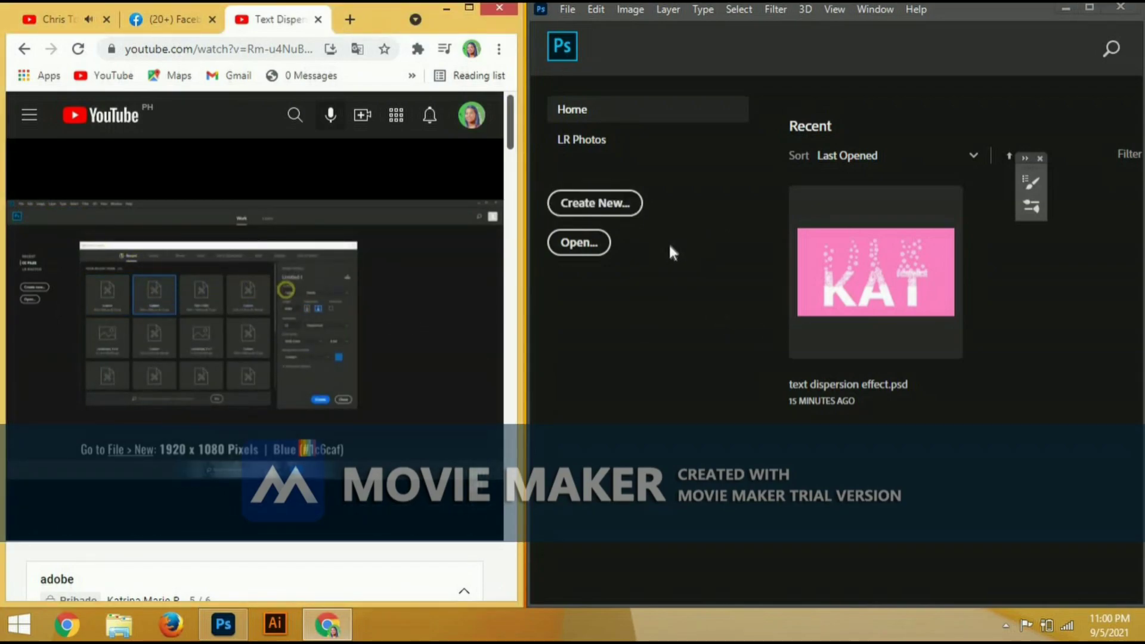
key("space")
Create a 1920 × 1080 px, 72 ppi document from the recent preset with a pink background
left_click(614, 202)
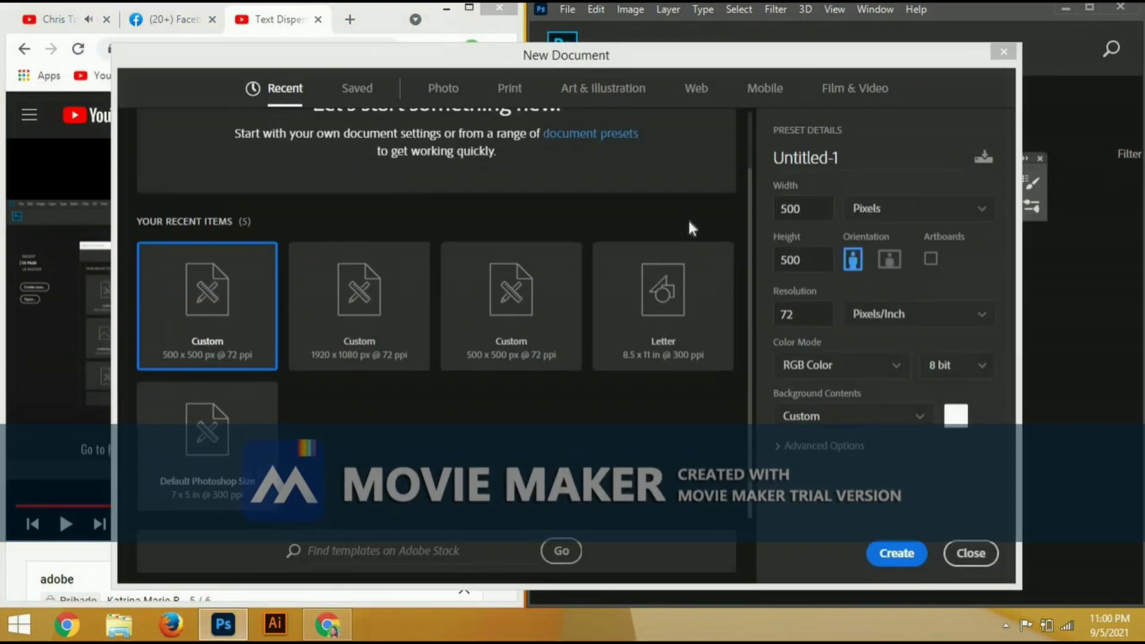
left_click(359, 319)
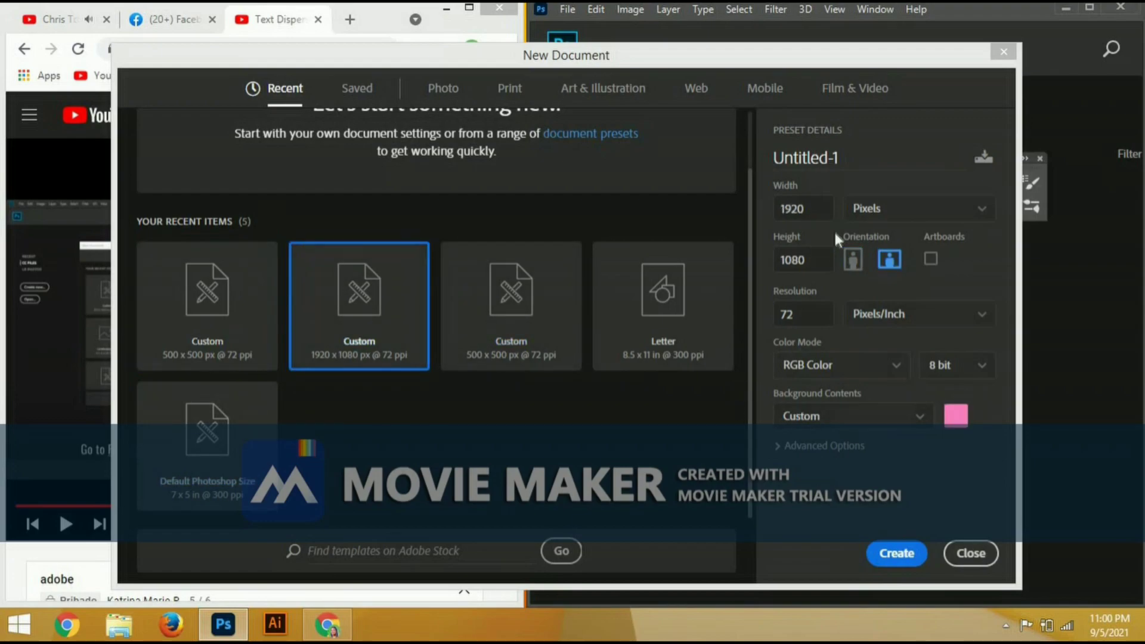
double_click(797, 209)
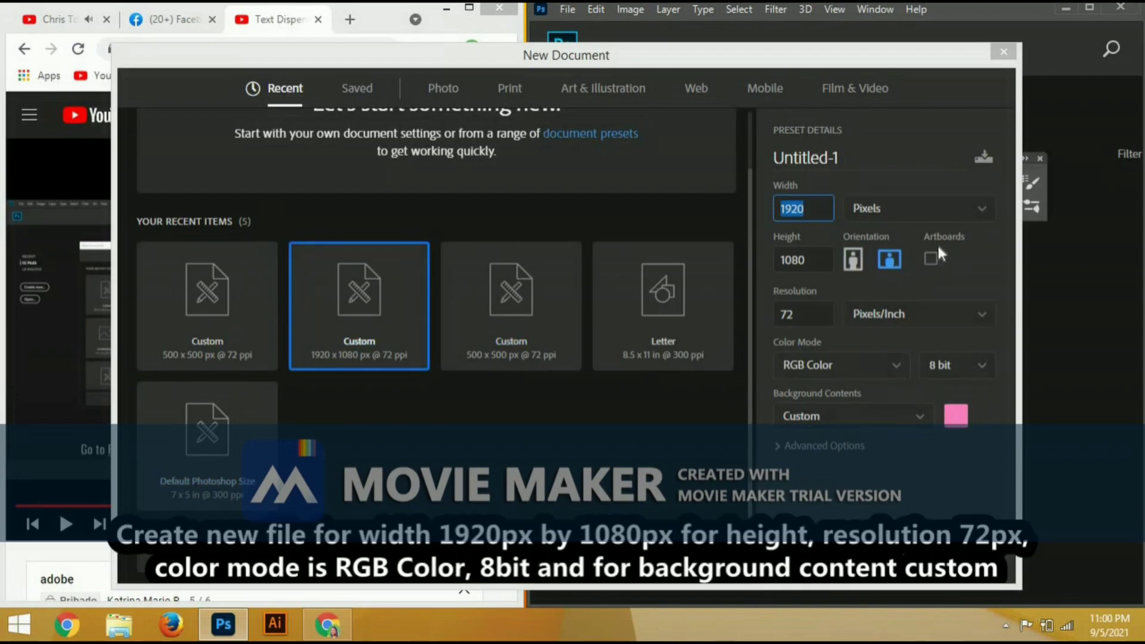
double_click(776, 250)
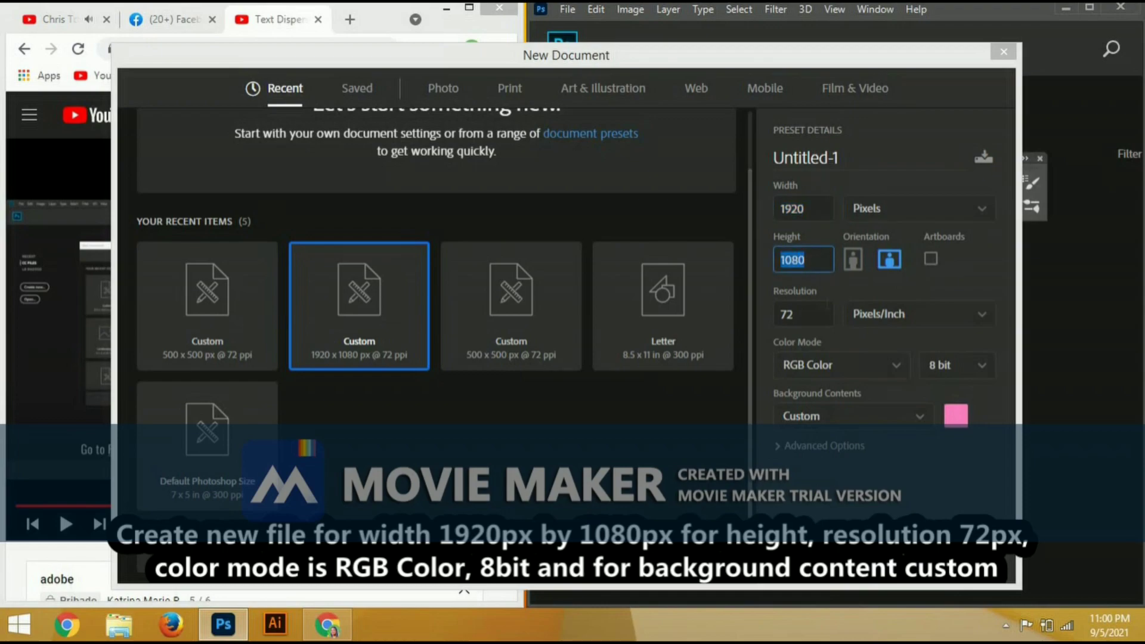
double_click(777, 313)
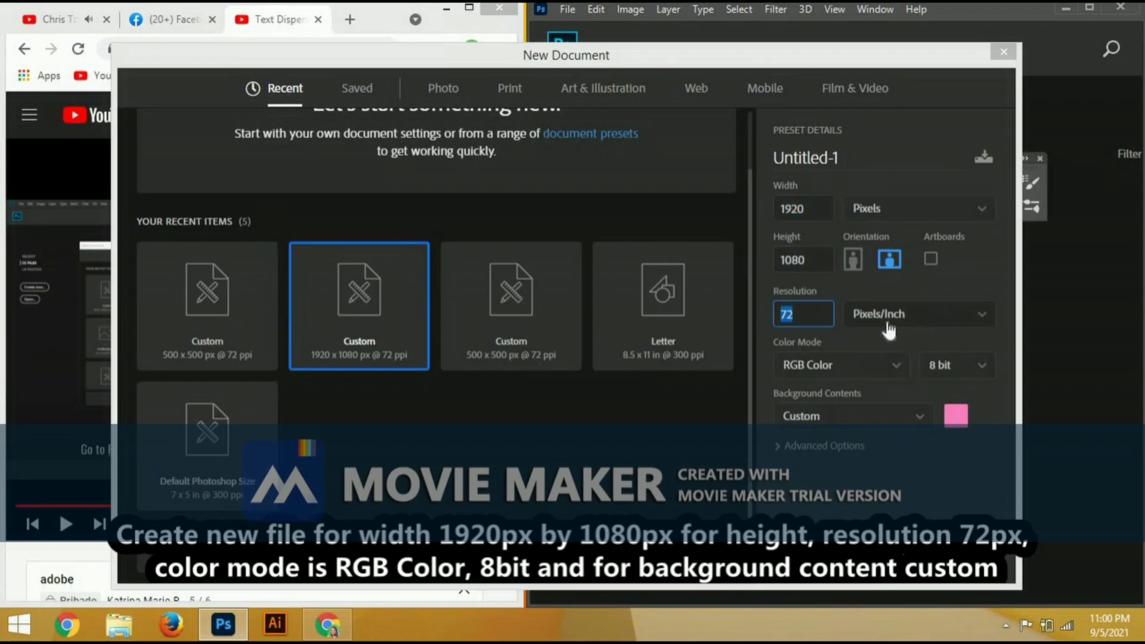
left_click(962, 417)
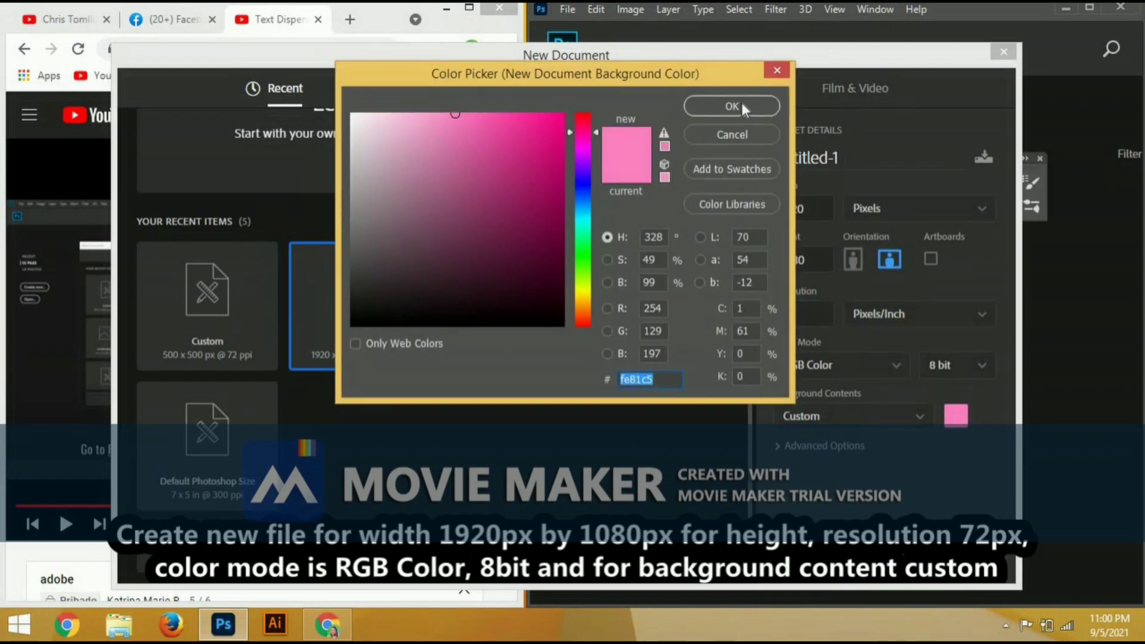
left_click(742, 106)
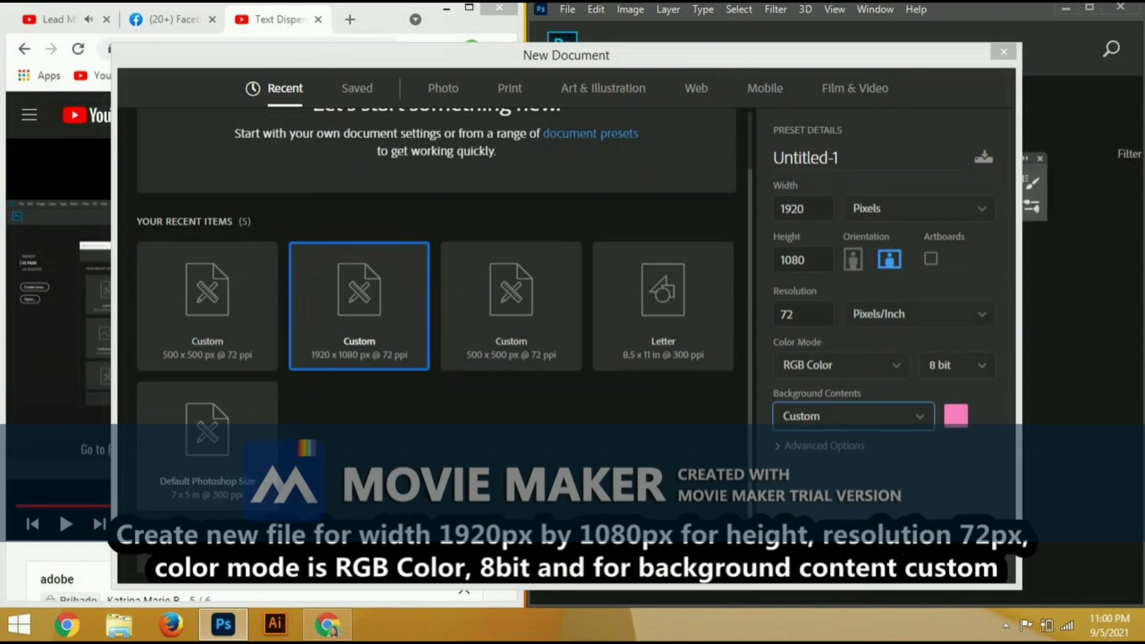
key("Return")
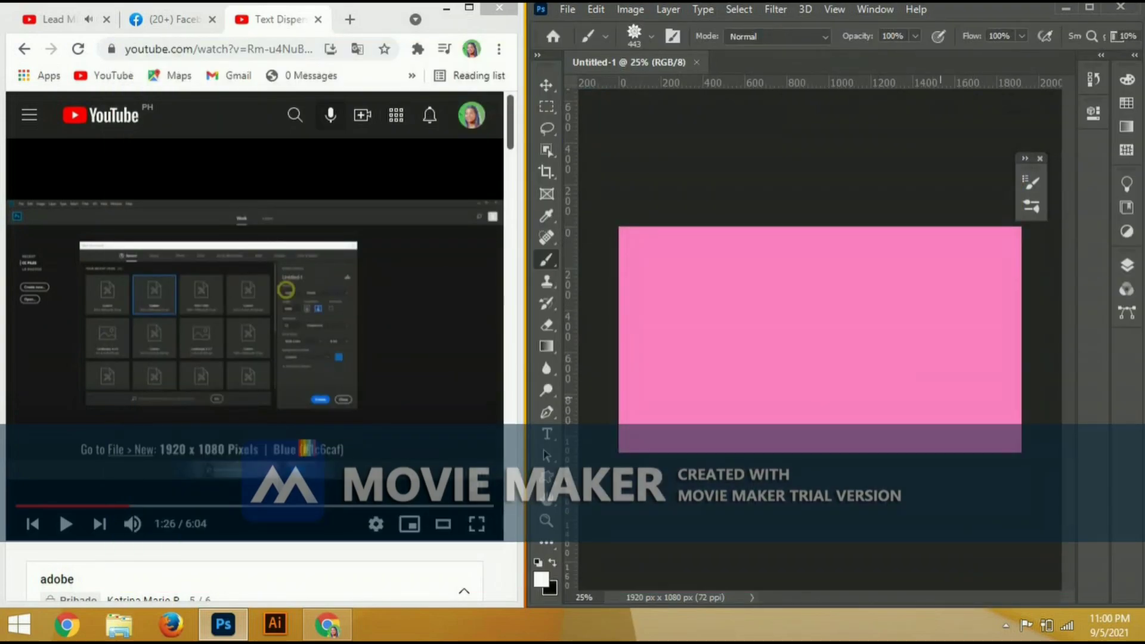
left_click(475, 385)
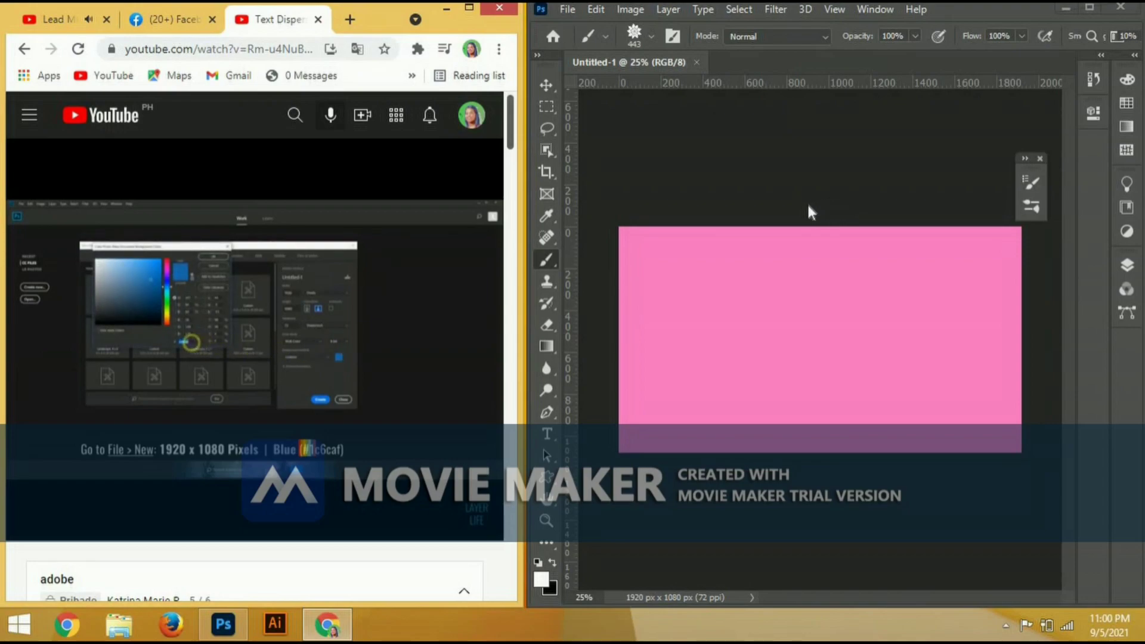
left_click(788, 146)
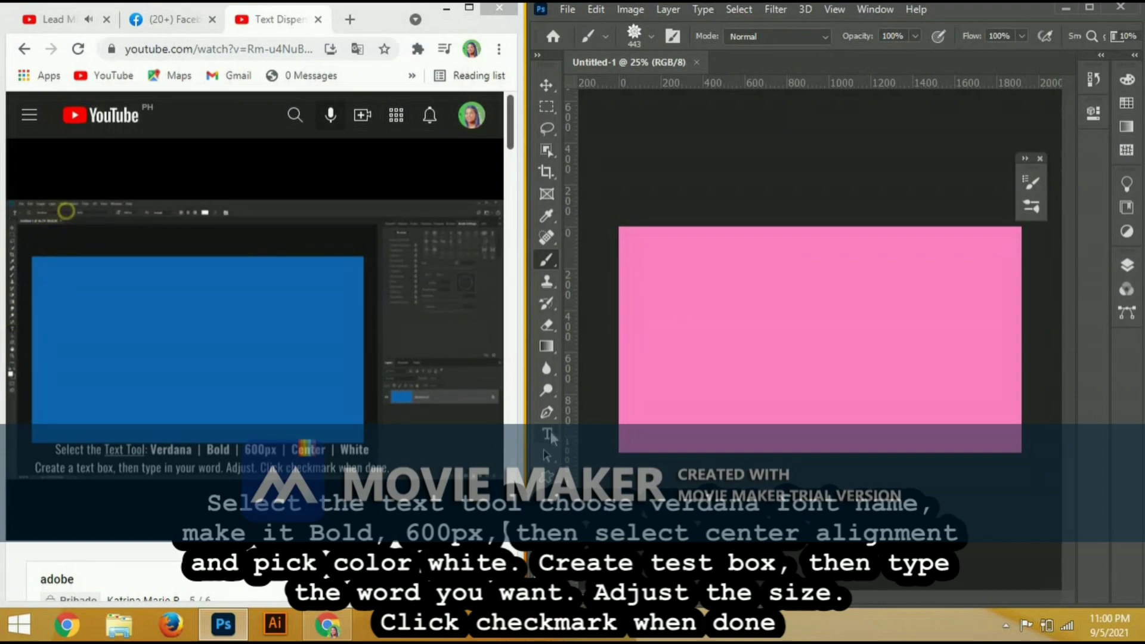
Select the Type tool with Verdana Bold, 600 pt, centre-aligned text
key("t")
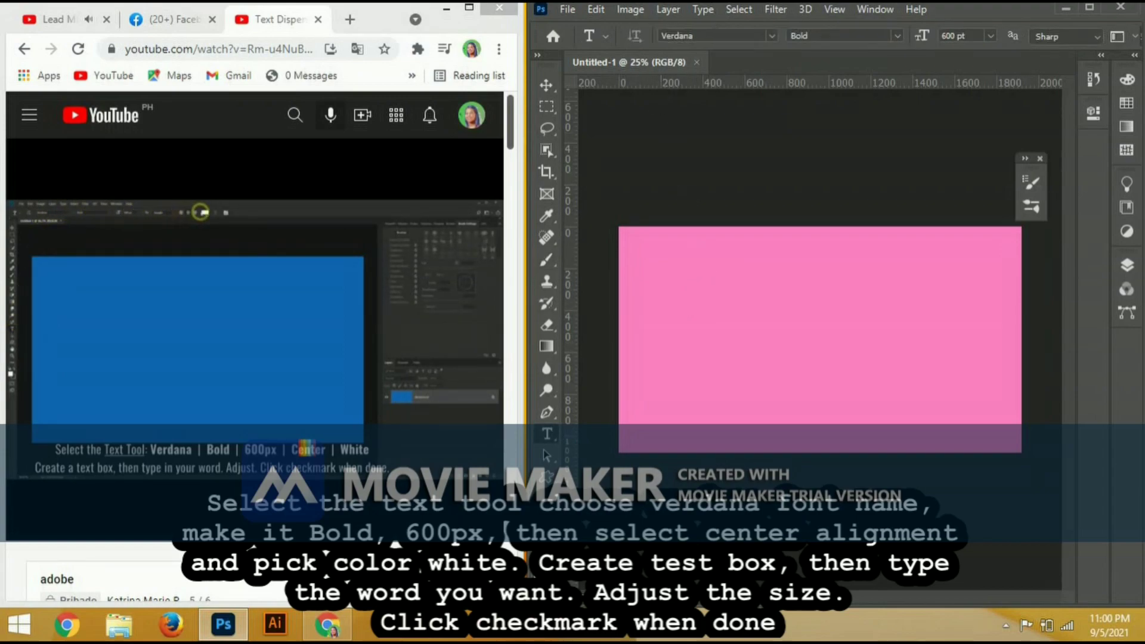
left_click(771, 35)
left_click(713, 39)
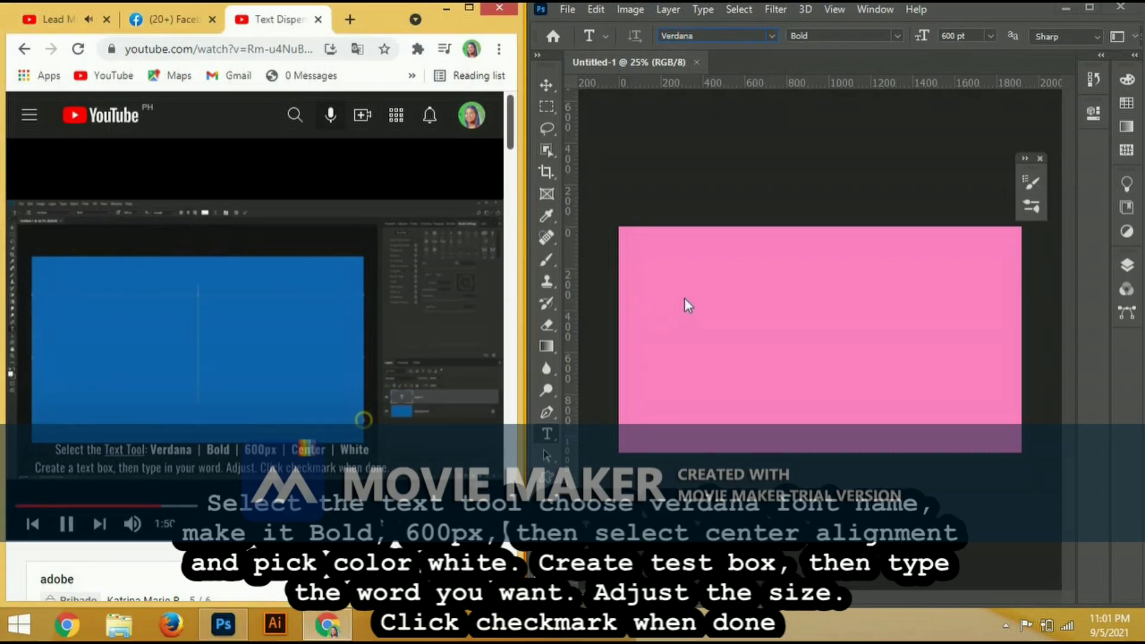
key("space")
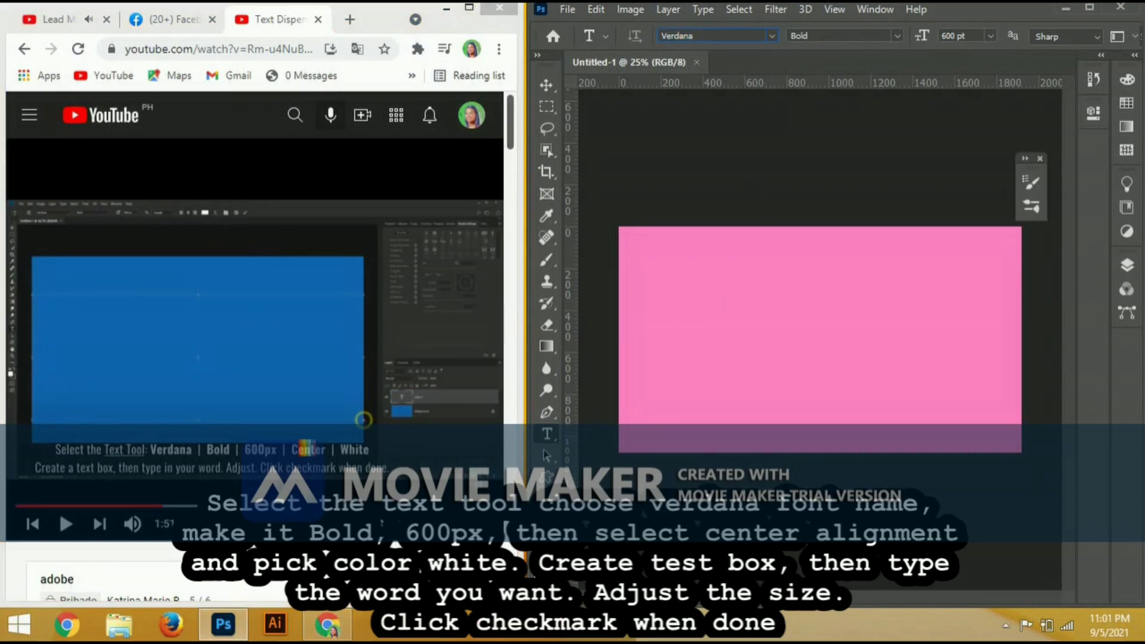
left_click(1089, 7)
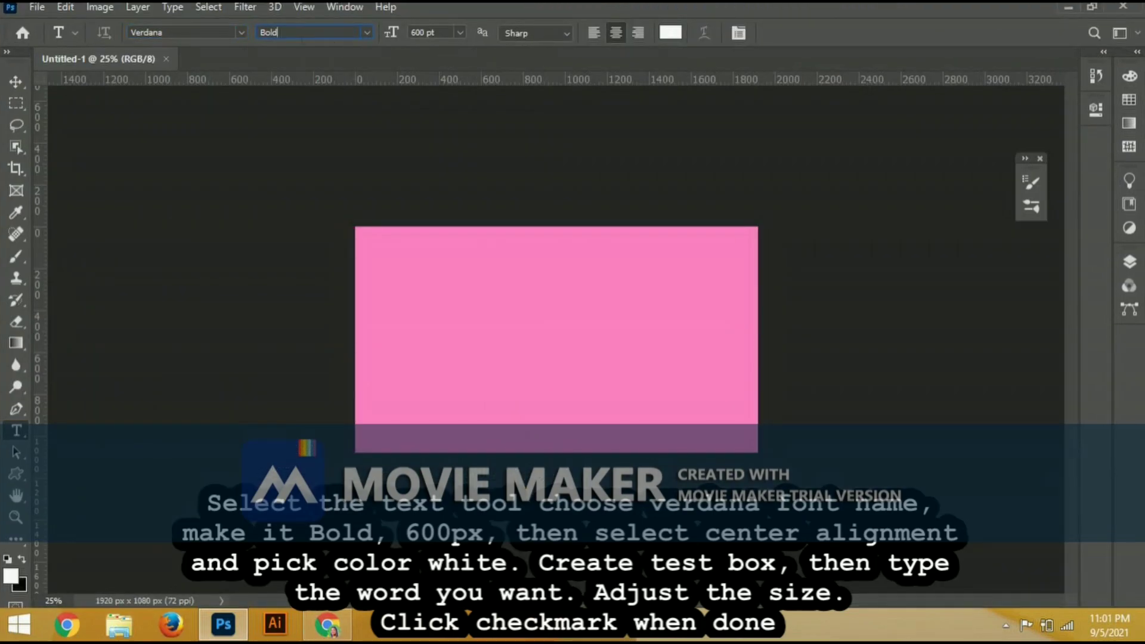
left_click(367, 33)
left_click(298, 73)
left_click(617, 34)
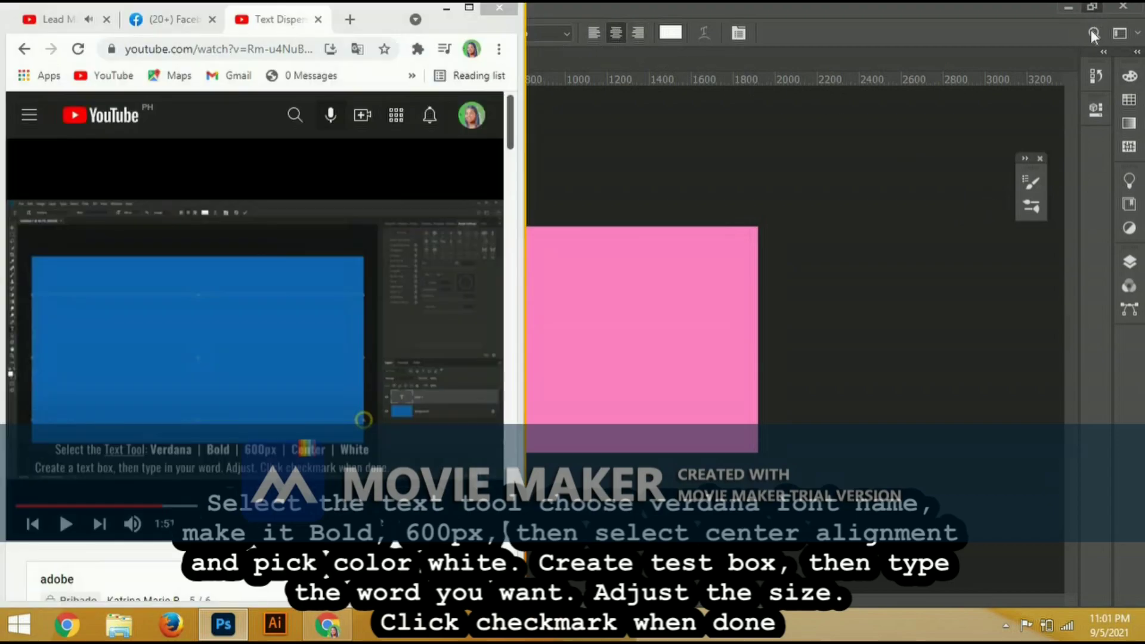
Set the text colour to white and pause the tutorial where FLY appears
left_click(1093, 7)
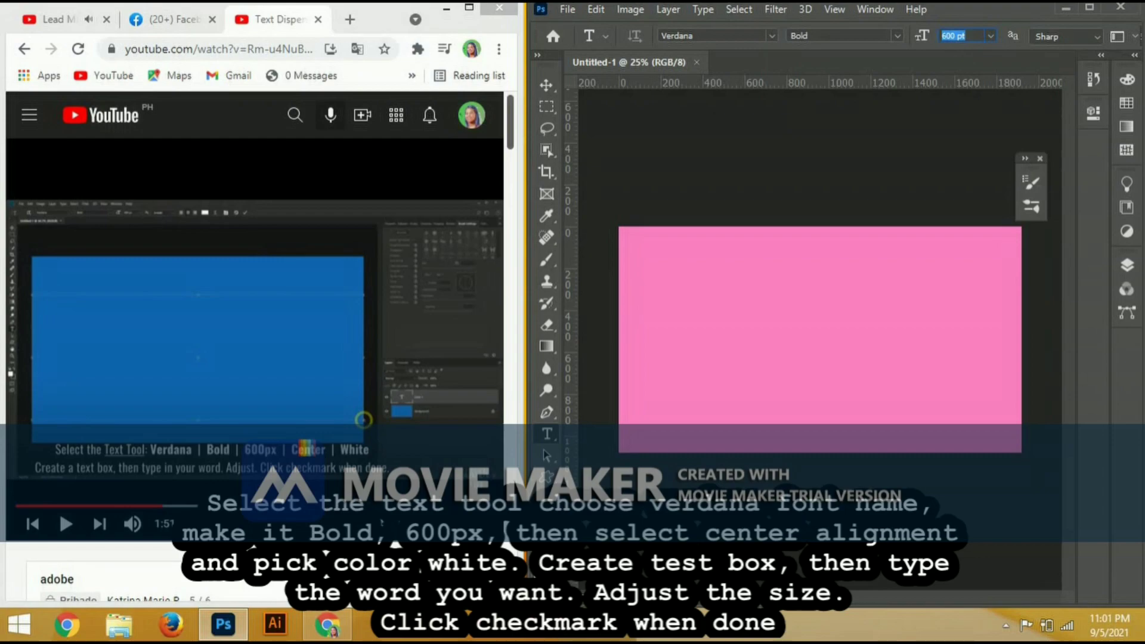
left_click(545, 564)
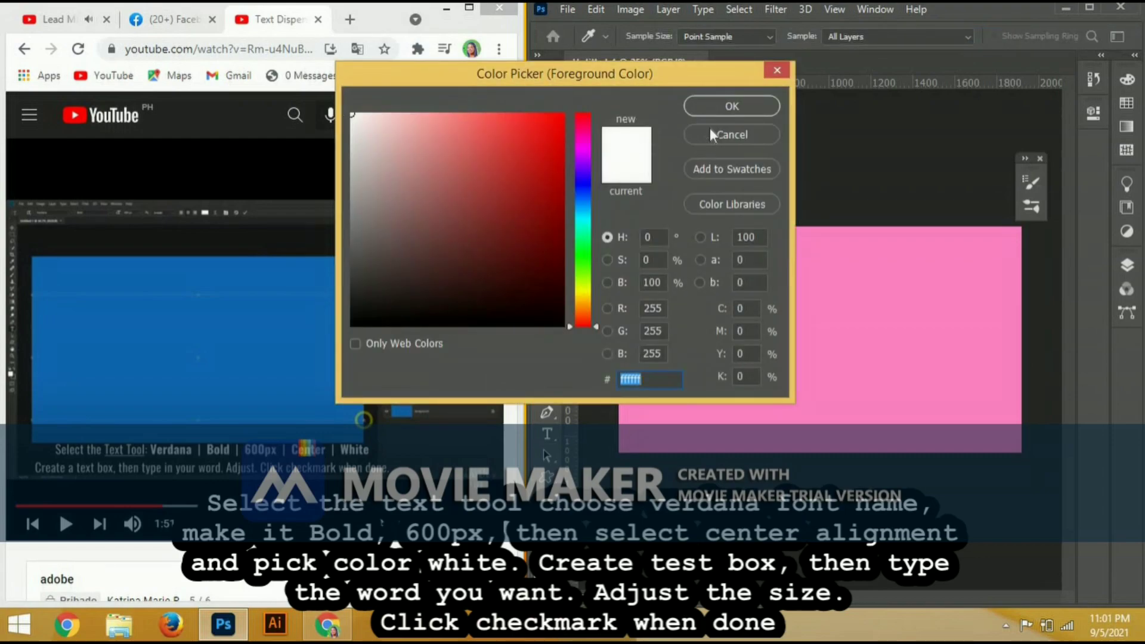
left_click(739, 110)
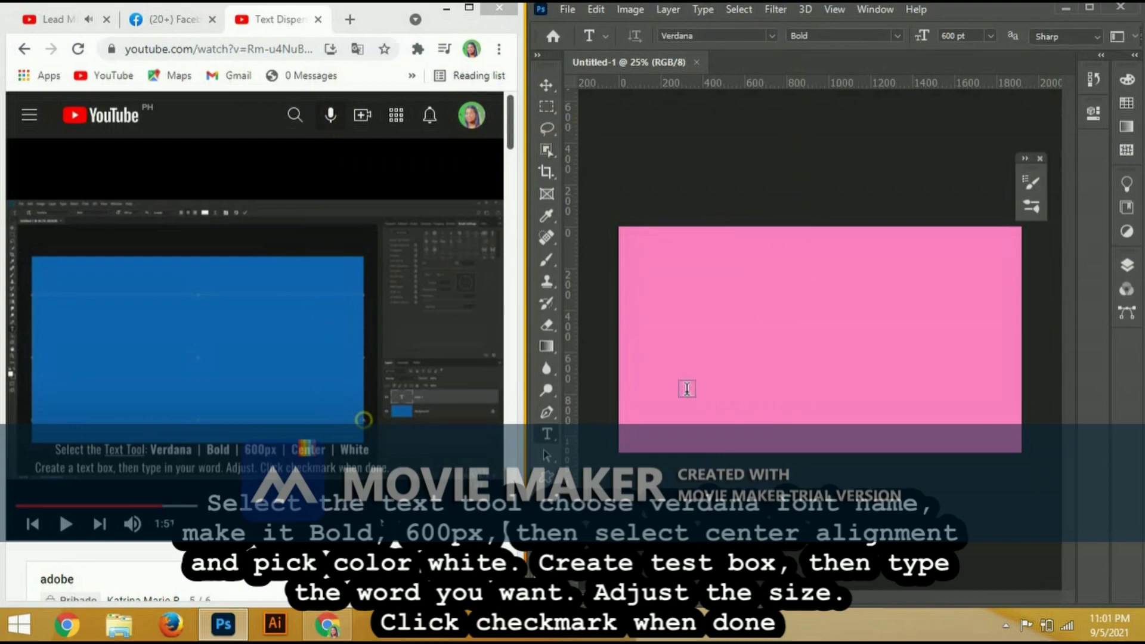
left_click(242, 292)
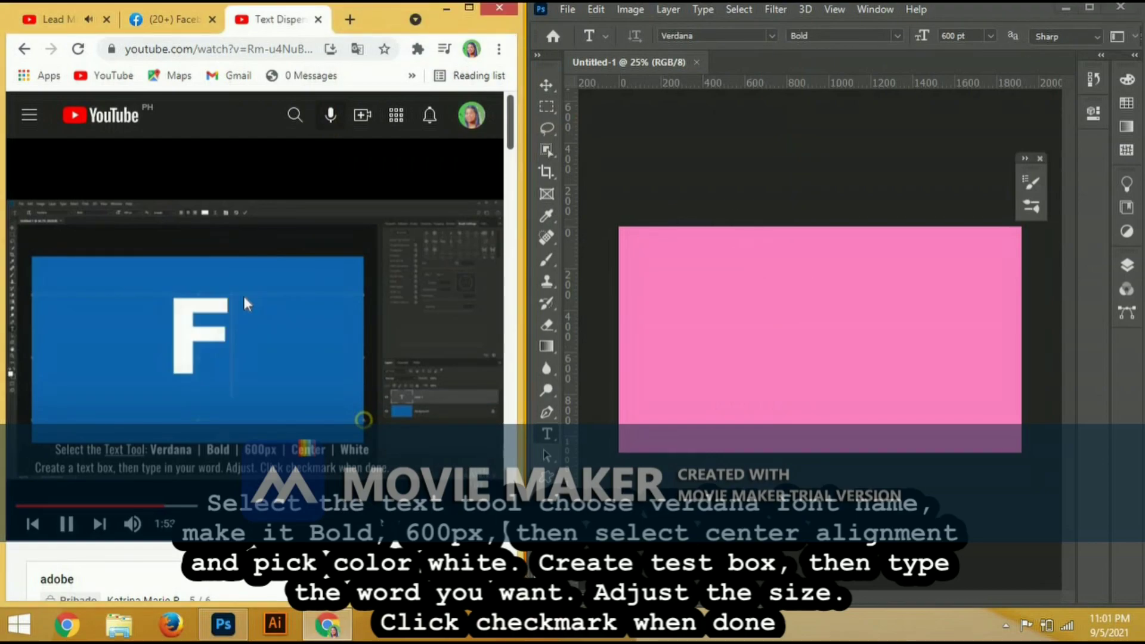
left_click(251, 308)
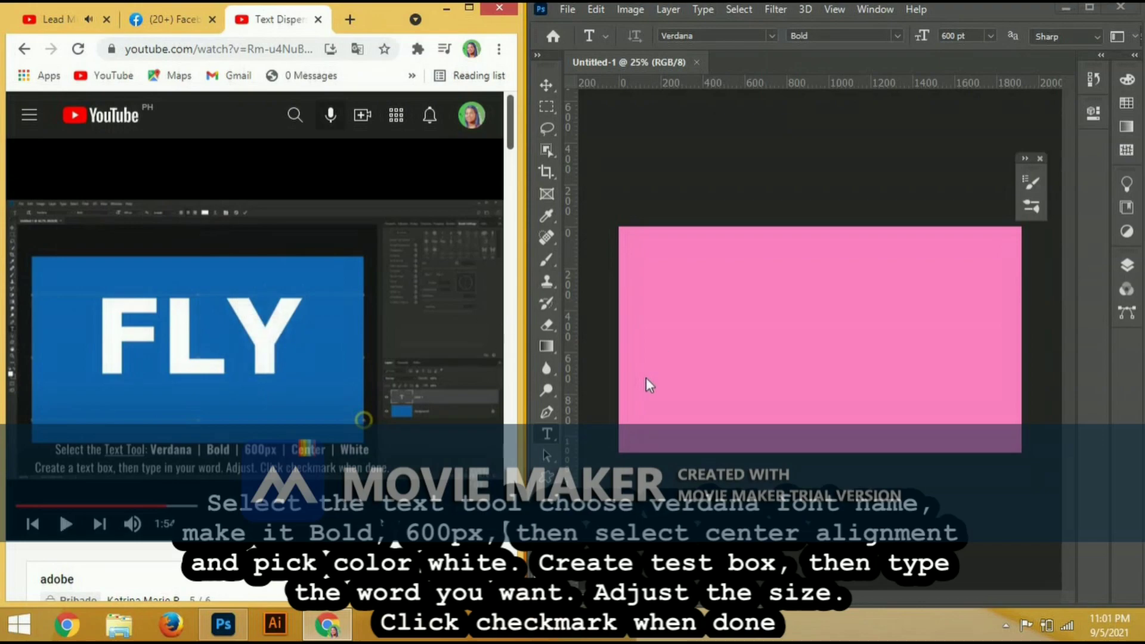
Add BLOOM in capitals as a text layer and shift it about 101 px lower
left_click(1090, 7)
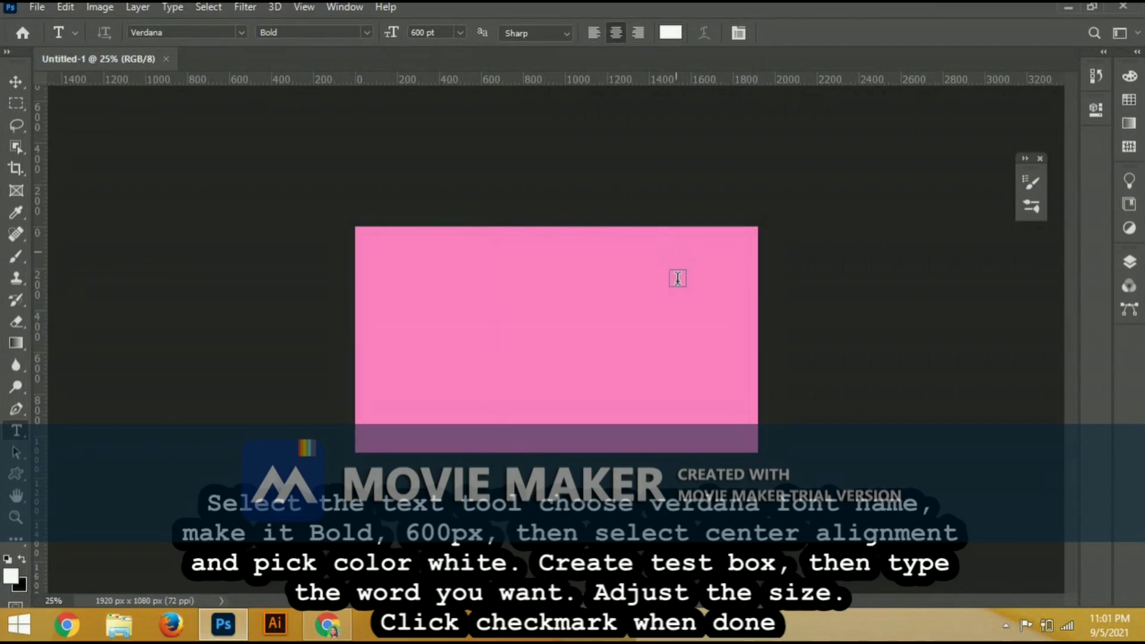
left_click(540, 325)
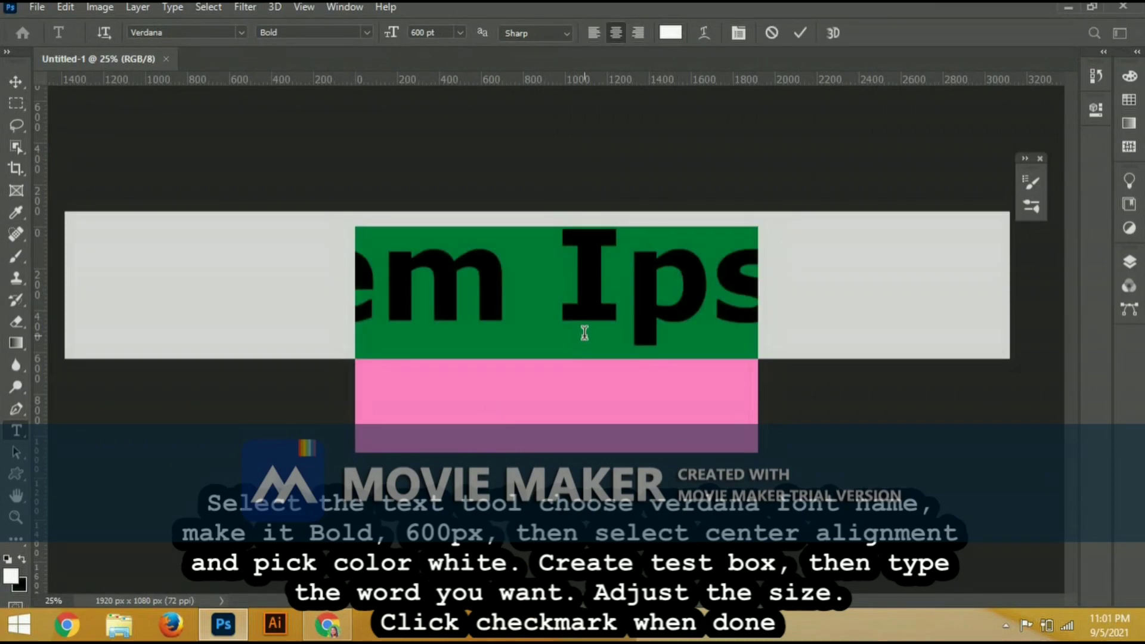
type("b")
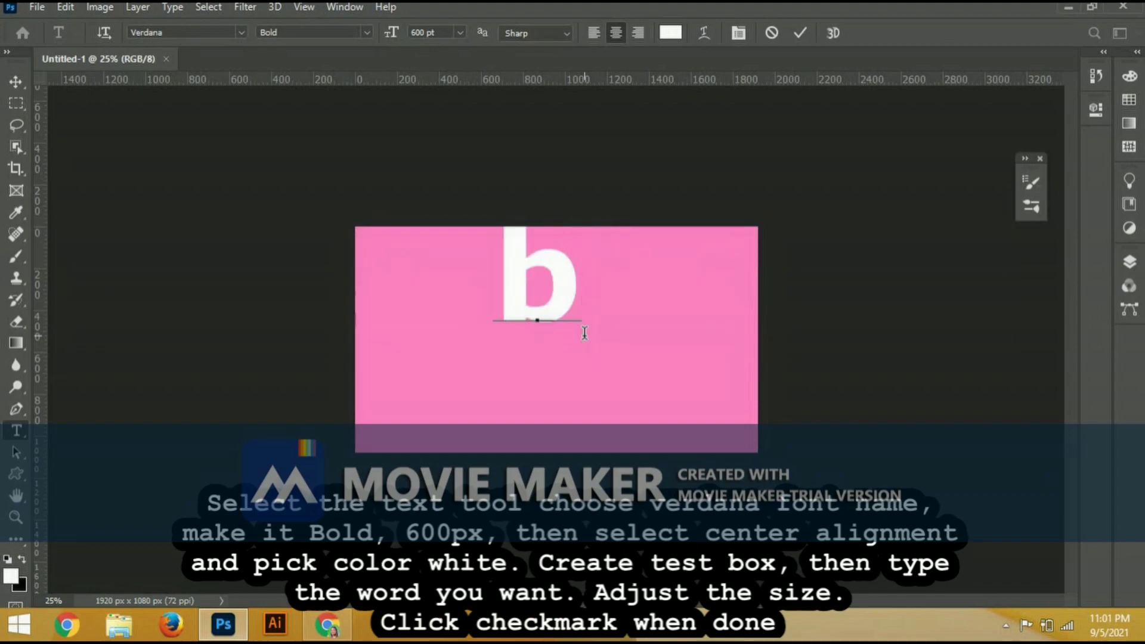
key("BackSpace")
key("Caps_Lock")
type("B")
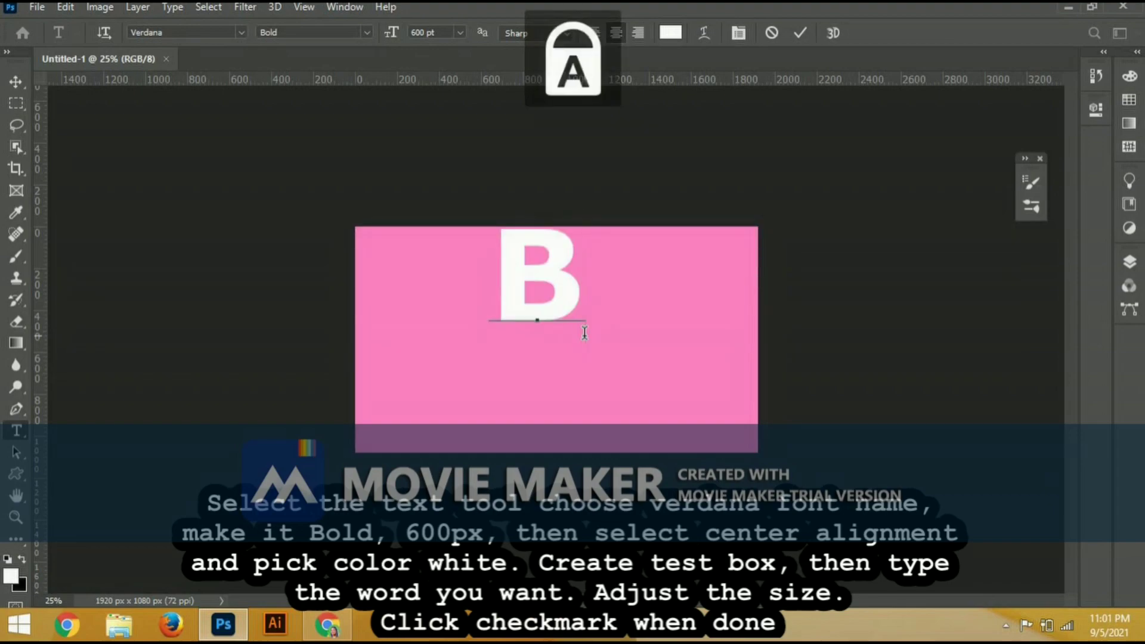
type("LO")
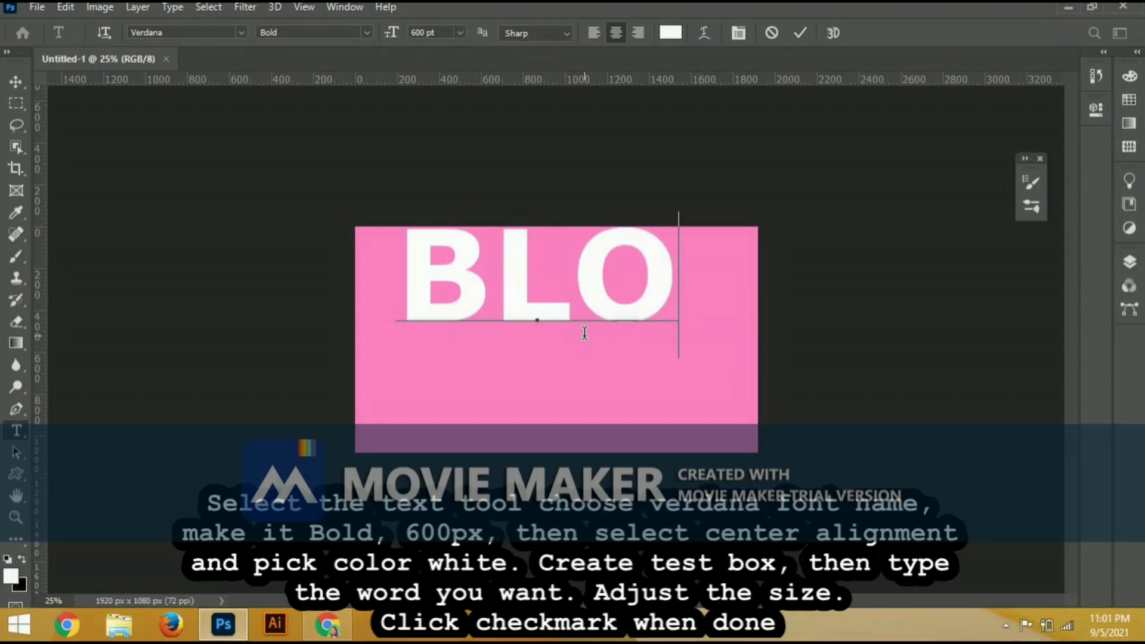
type("OM")
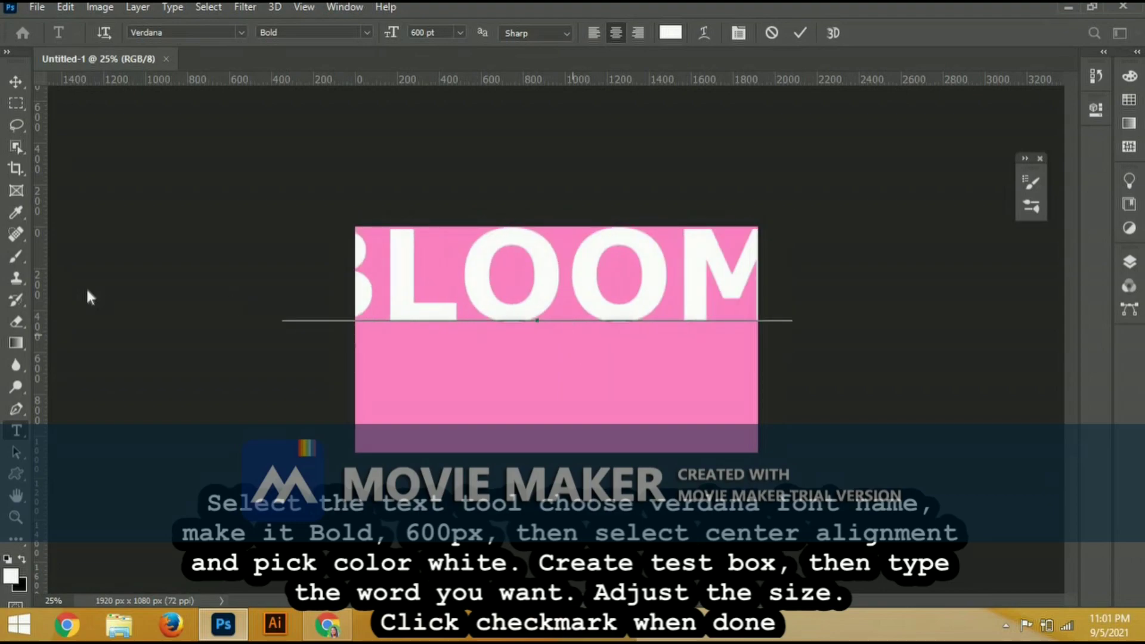
left_click(15, 82)
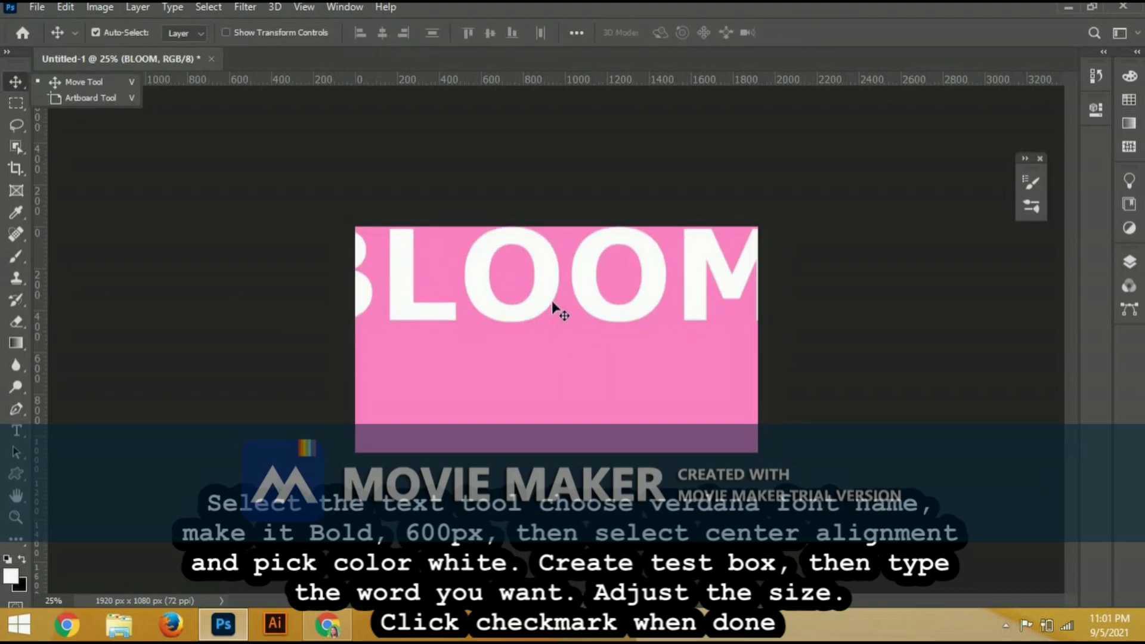
left_click_drag(553, 303, 555, 323)
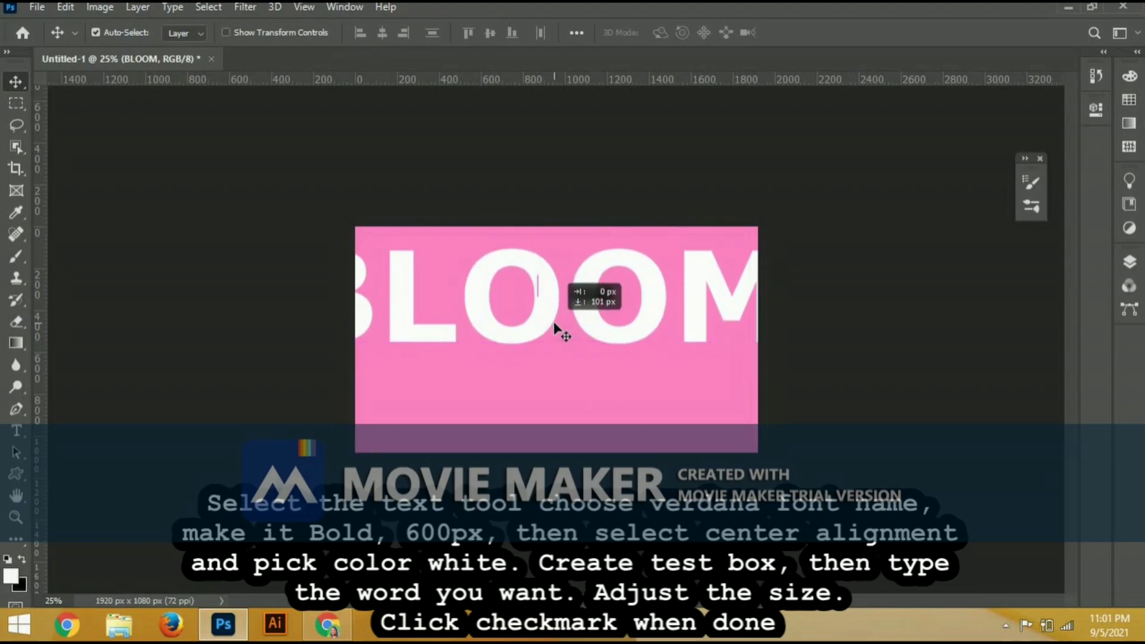
Resize the BLOOM text to 400 pt after briefly trying 450 pt, and commit it
key("t")
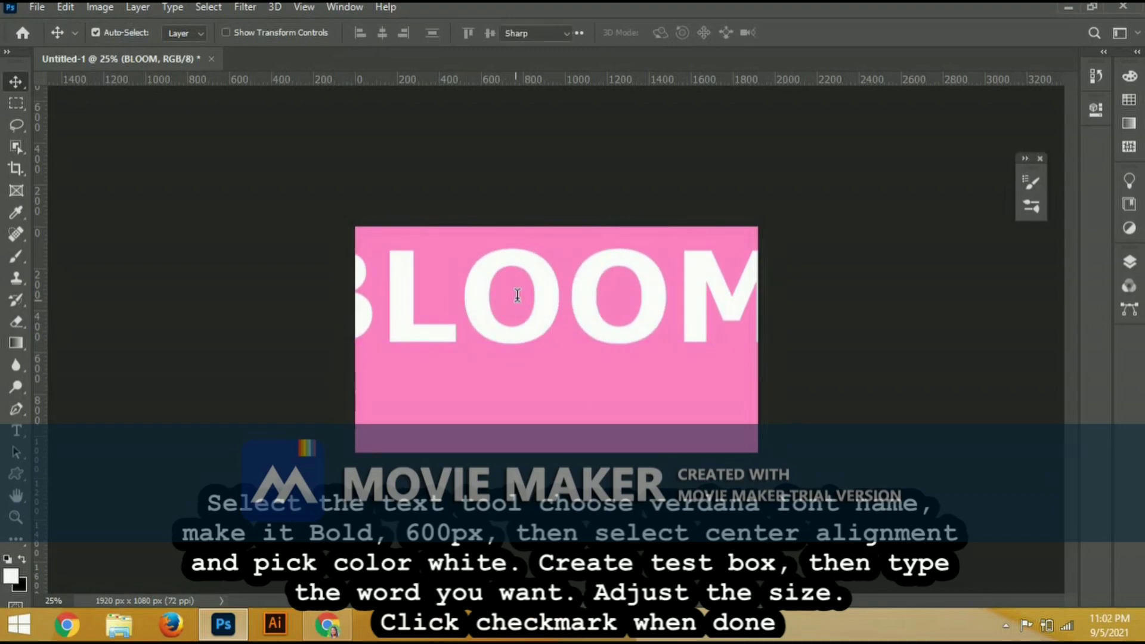
double_click(517, 295)
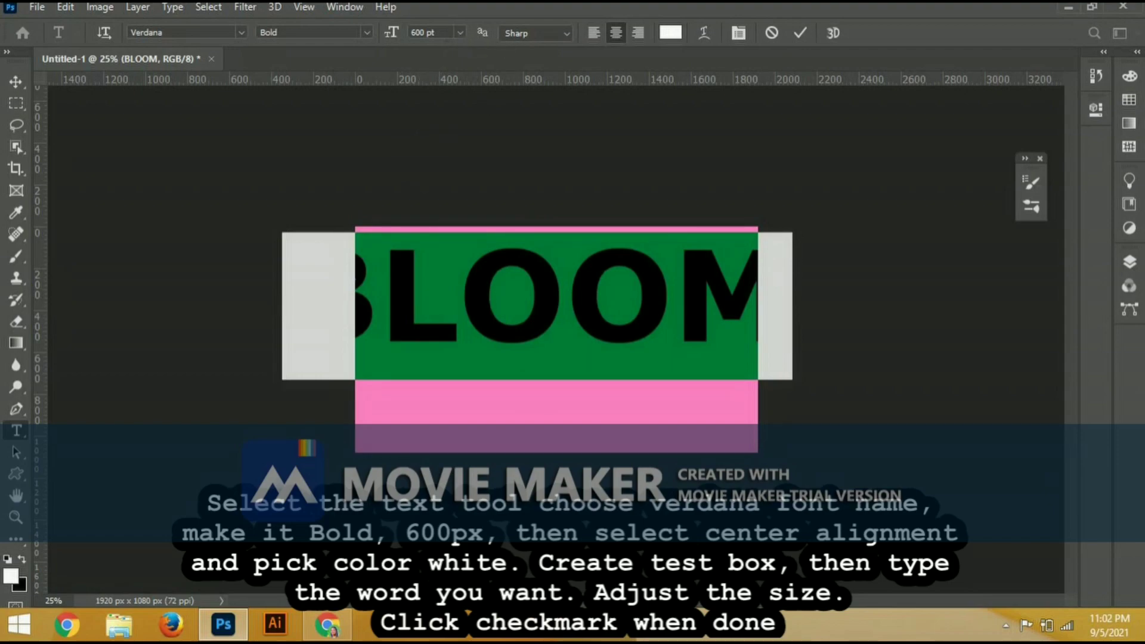
double_click(429, 32)
type("400")
key("Return")
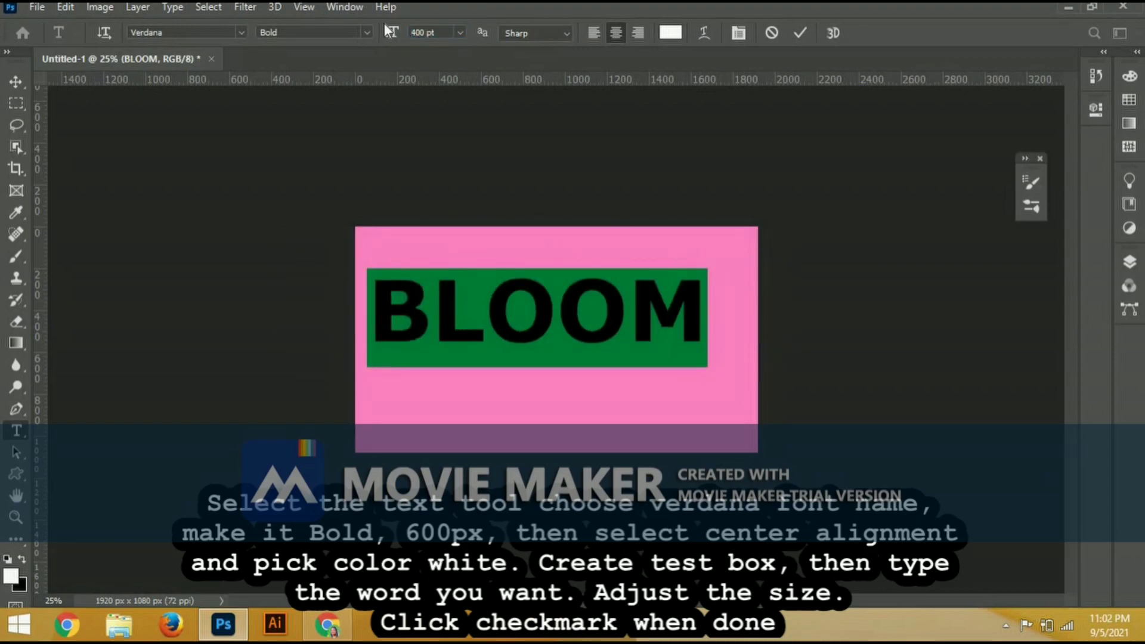
left_click(425, 32)
type("450")
key("Return")
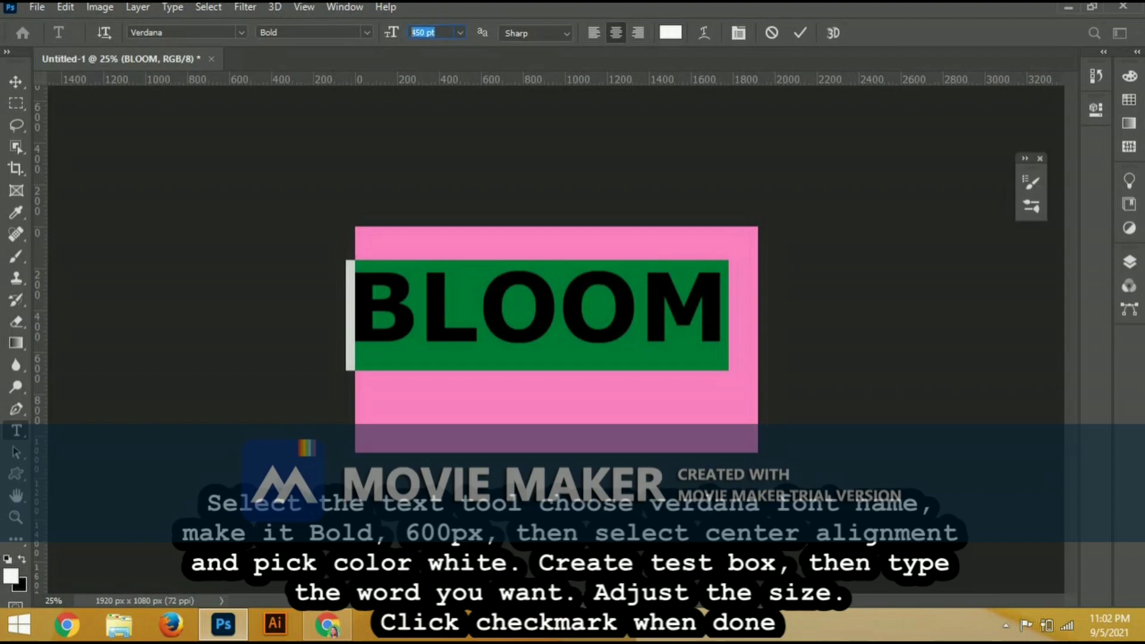
type("400")
key("Return")
left_click(485, 298)
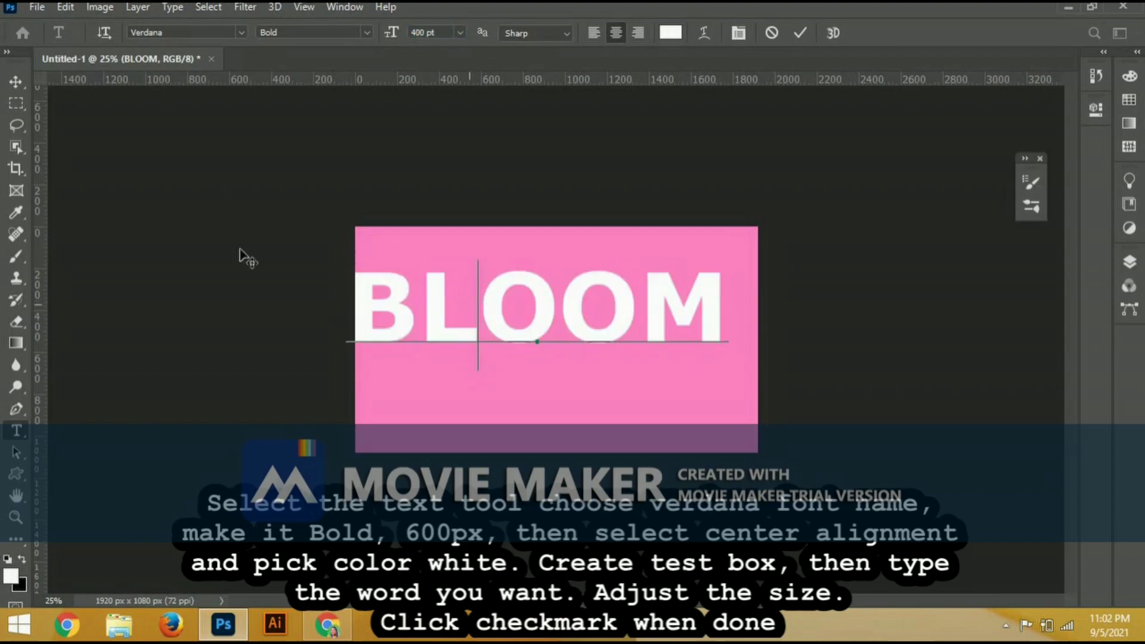
Position BLOOM horizontally centred near the canvas bottom, then bring up the tutorial window
left_click(10, 82)
left_click_drag(499, 329, 517, 411)
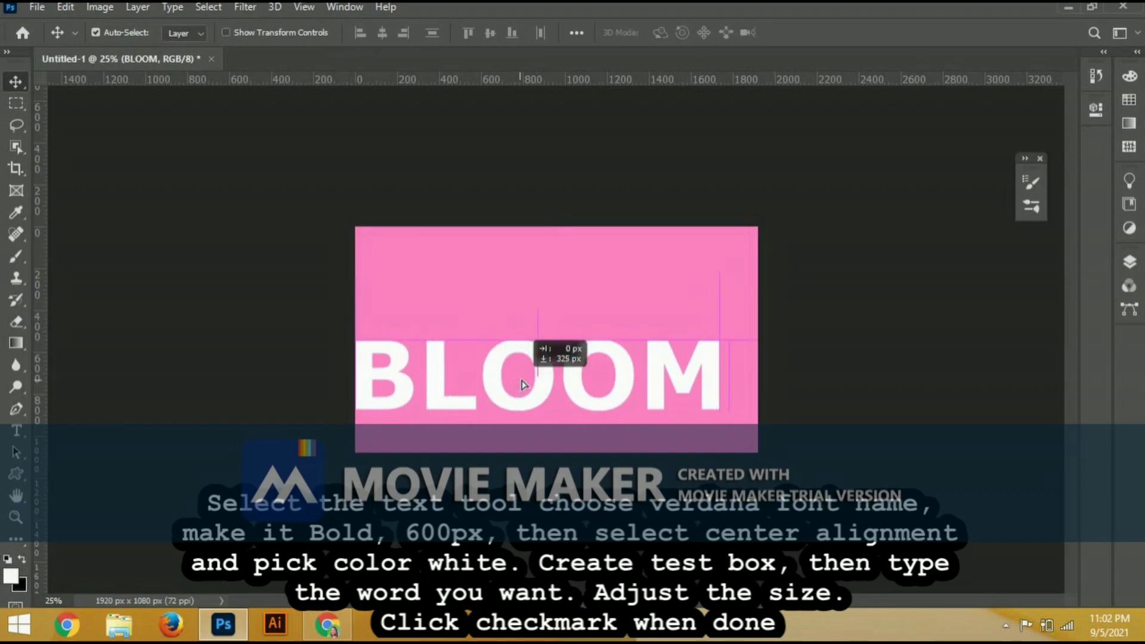
mouse_move(521, 404)
left_mouse_down()
mouse_move(517, 290)
mouse_move(513, 402)
left_mouse_up()
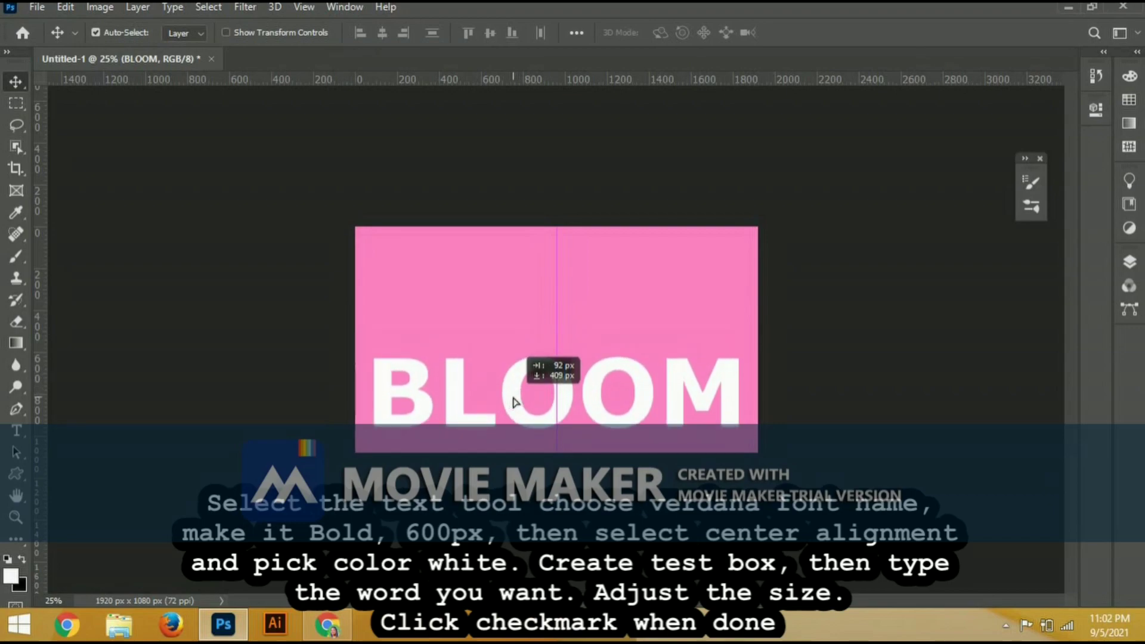
left_click_drag(516, 403, 515, 400)
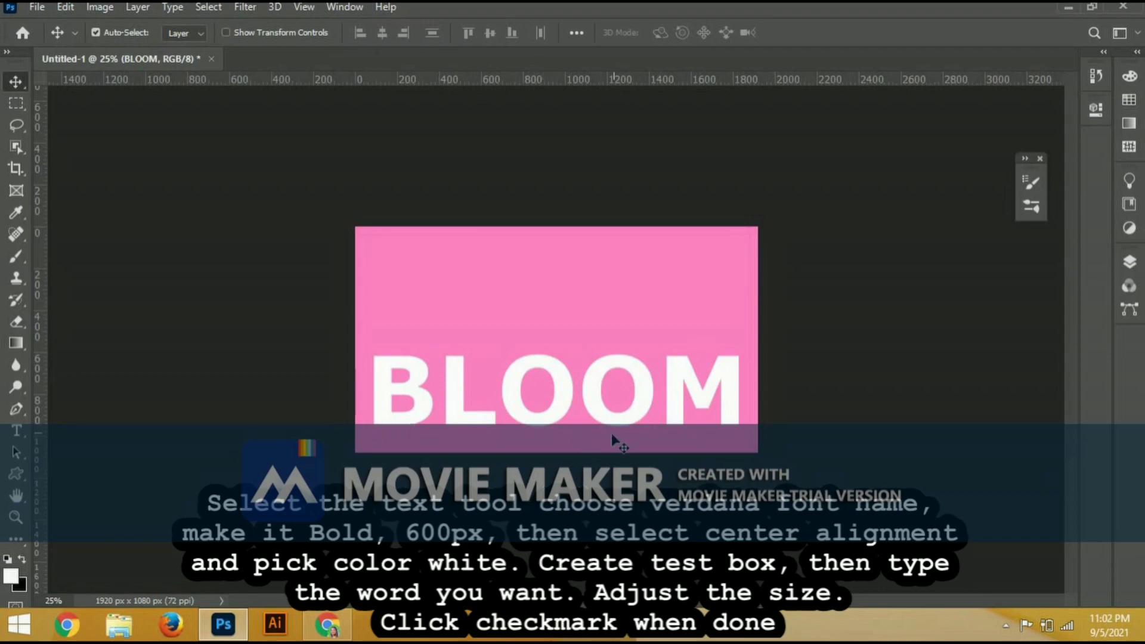
key("alt")
left_click_drag(615, 411, 618, 427)
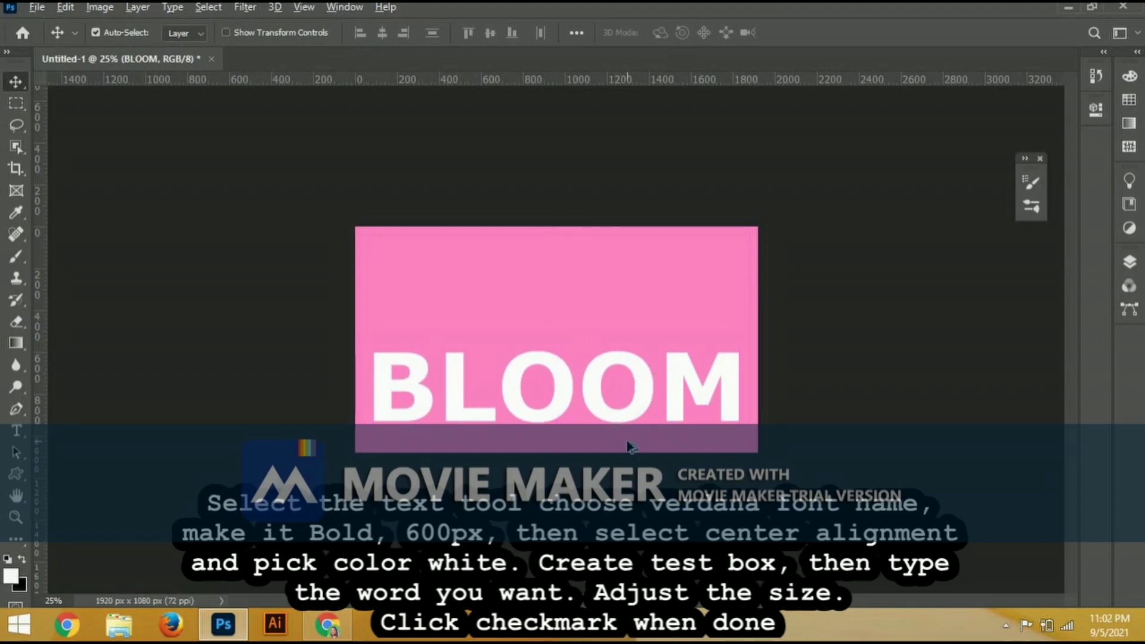
key("alt+Tab")
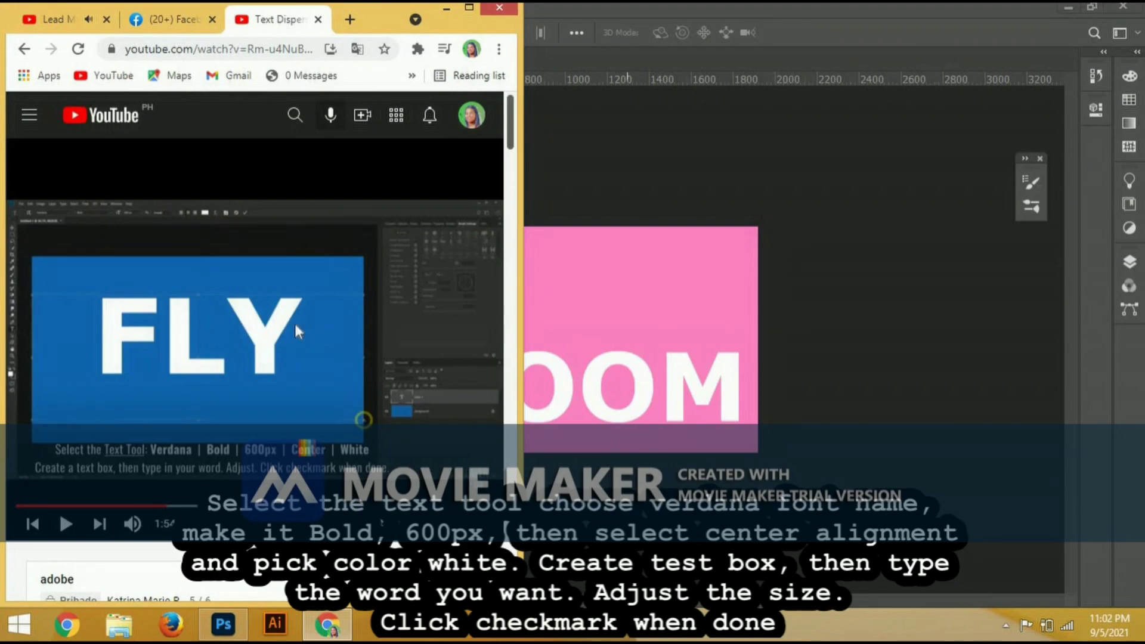
Play the tutorial briefly and place Photoshop back beside it
left_click(295, 326)
left_click(1092, 8)
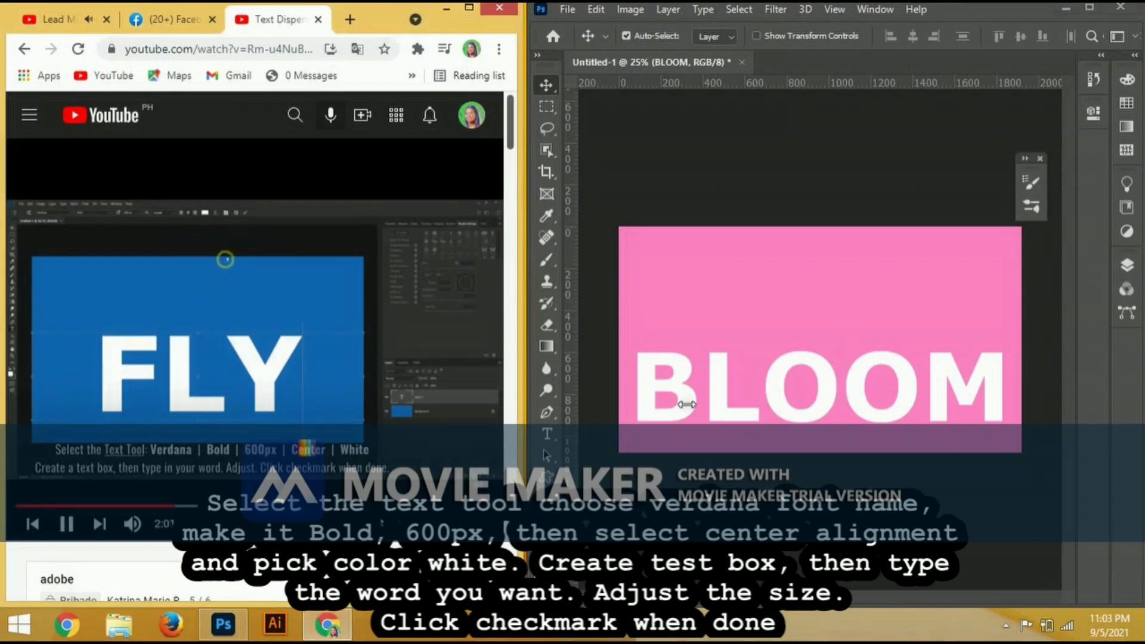
key("space")
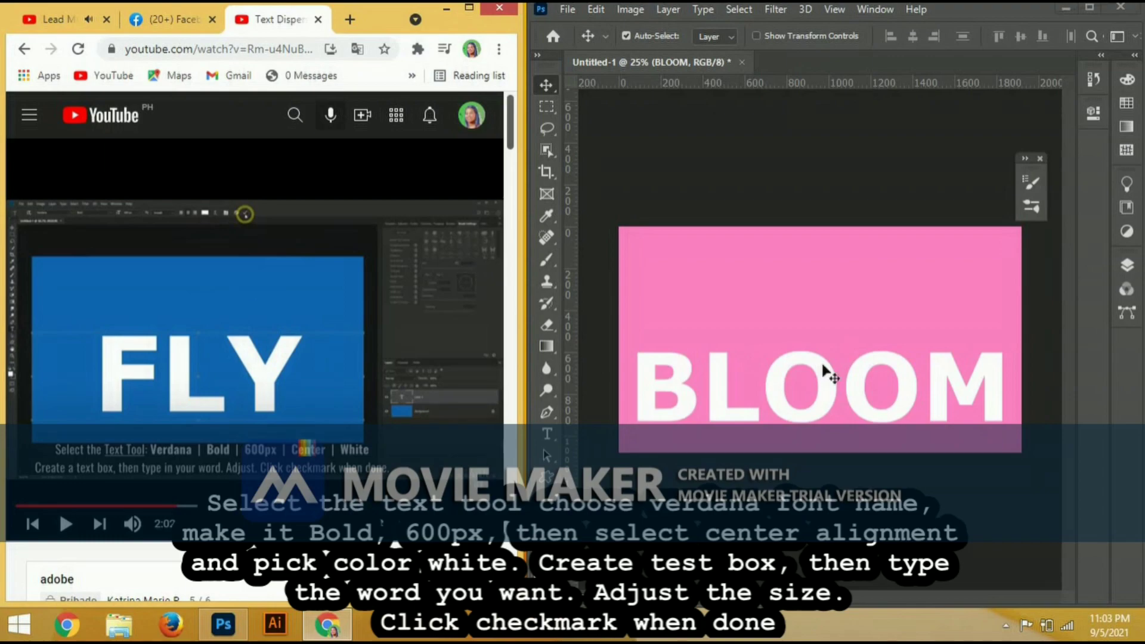
left_click(826, 372)
Nudge the BLOOM text up a few pixels, then resume the tutorial
key("Up")
key("Up")
key("Up")
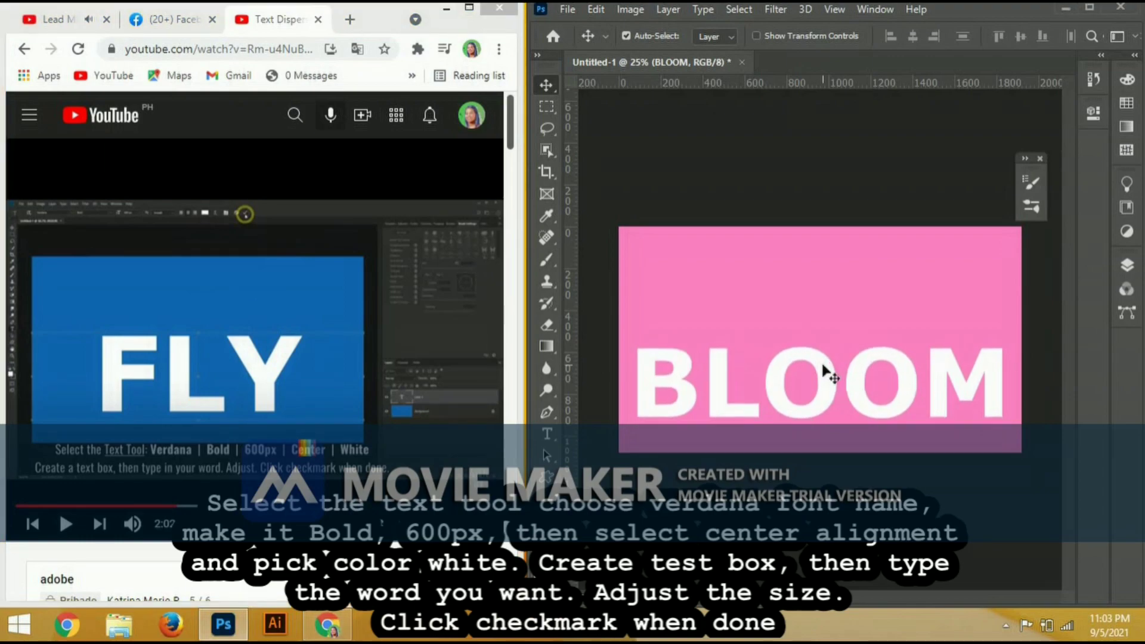
key("Up")
key("Up")
key("Up")
key("Up")
key("Up")
key("Up")
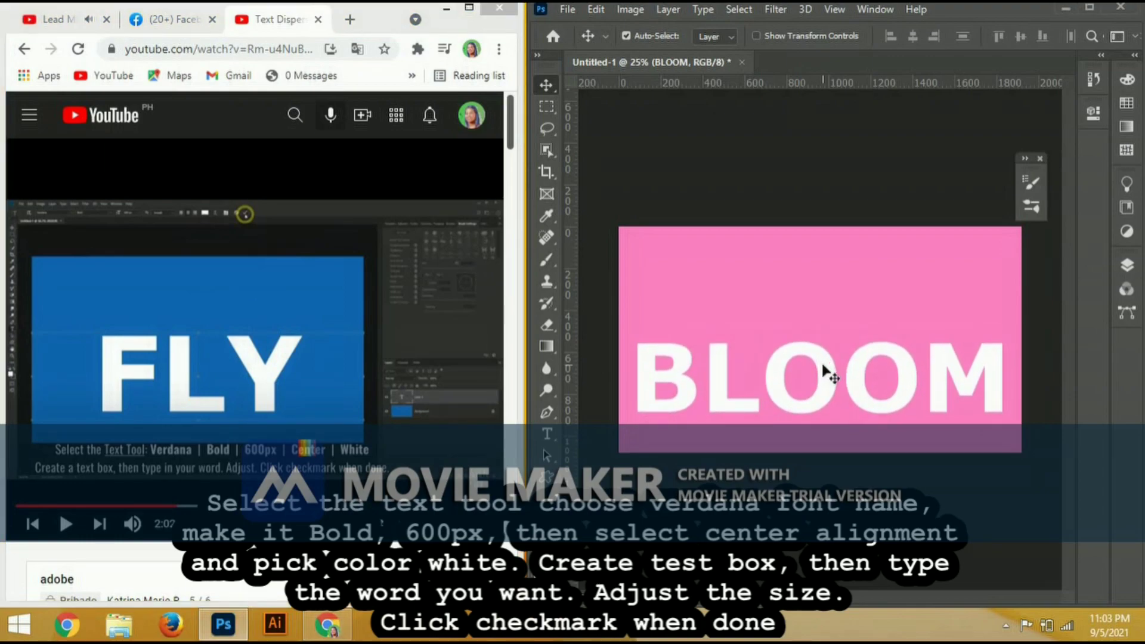
key("Up")
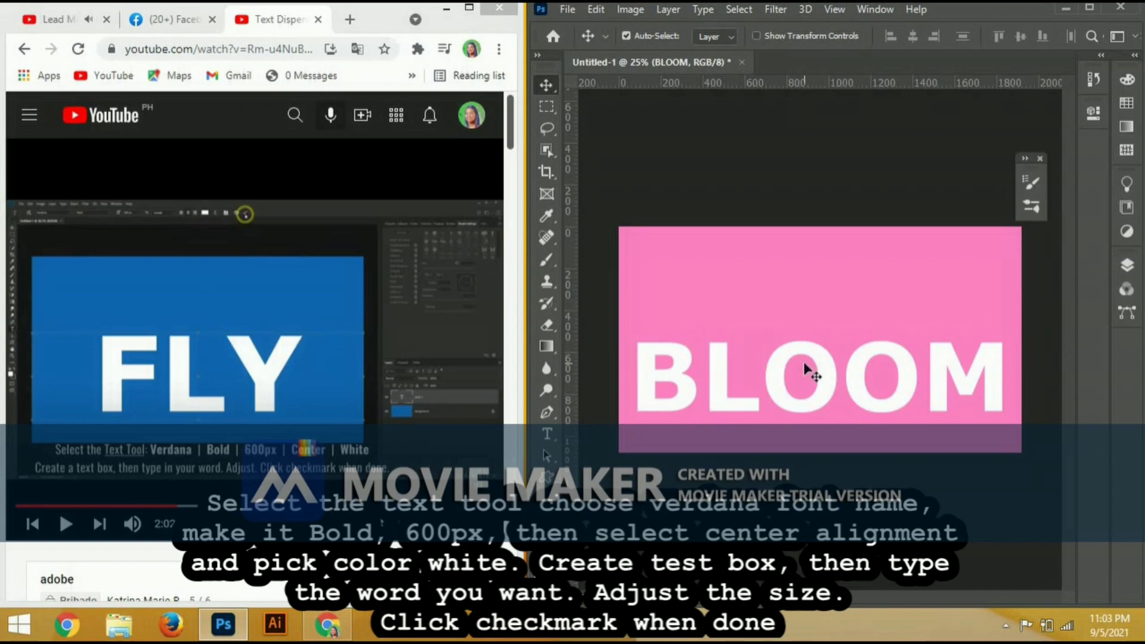
key("Up")
key("Up")
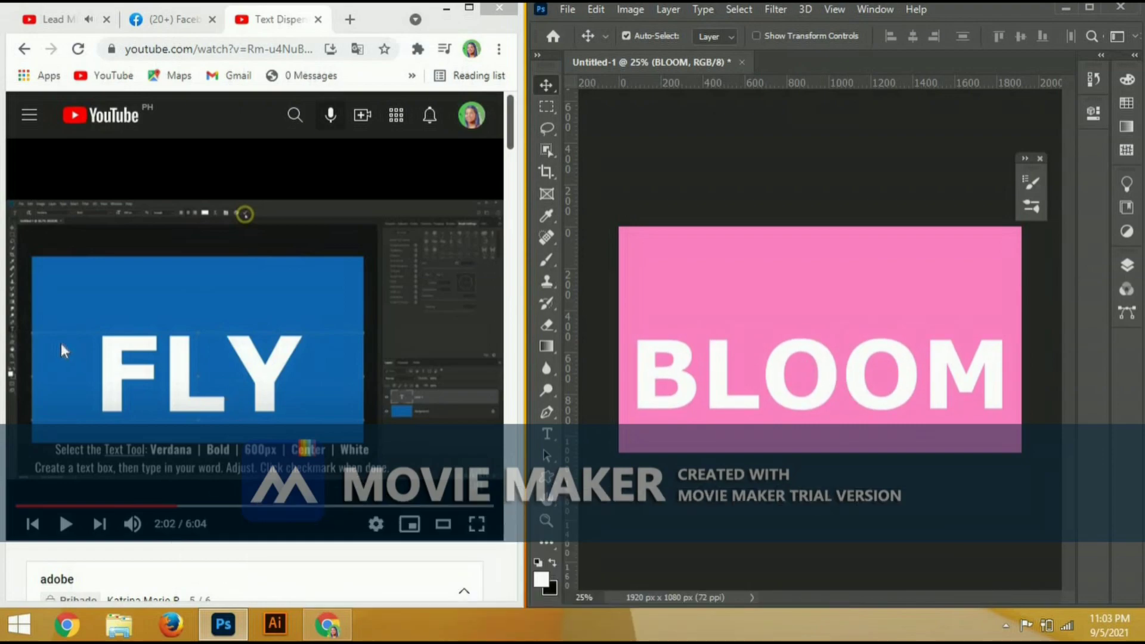
left_click(113, 333)
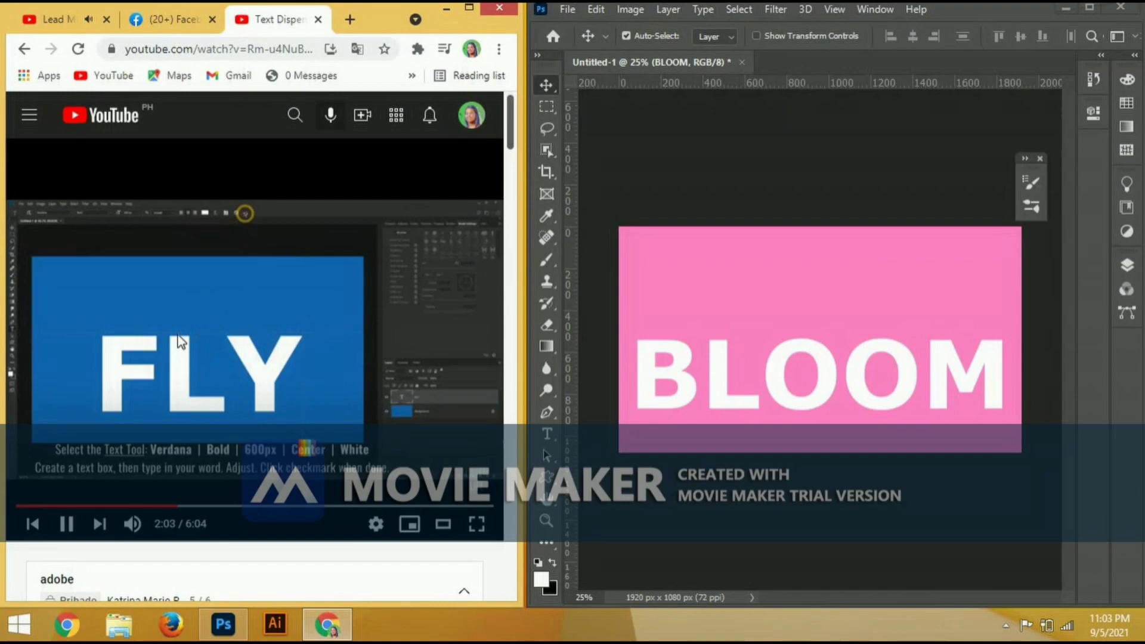
Set the BLOOM text layer's opacity to 50% in the Layers panel, then resume the tutorial
left_click(238, 344)
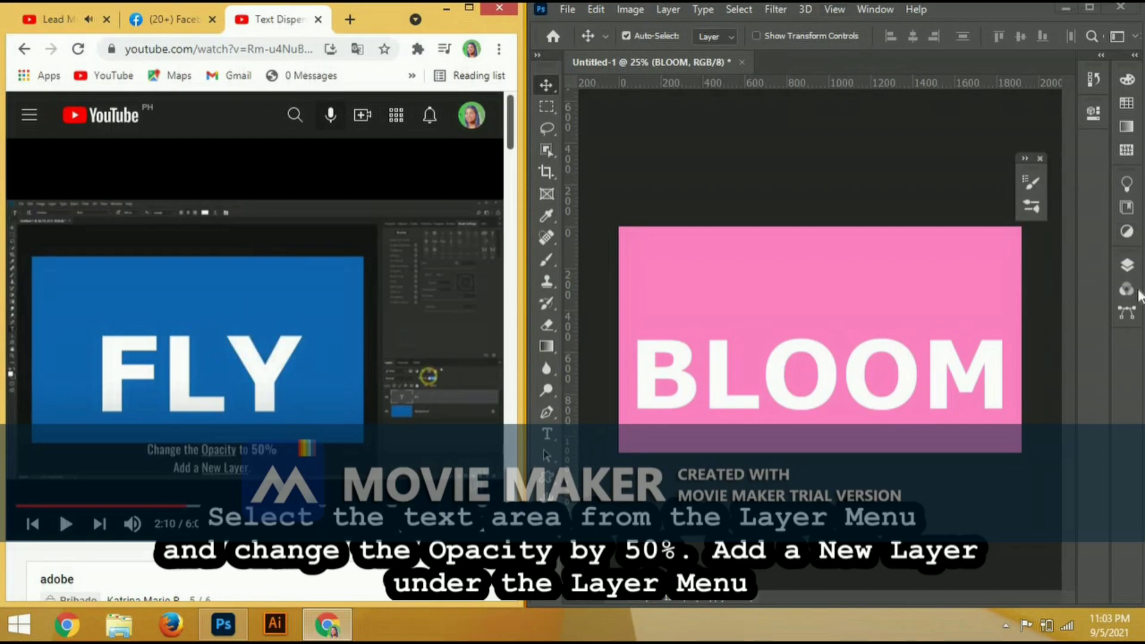
left_click(1128, 265)
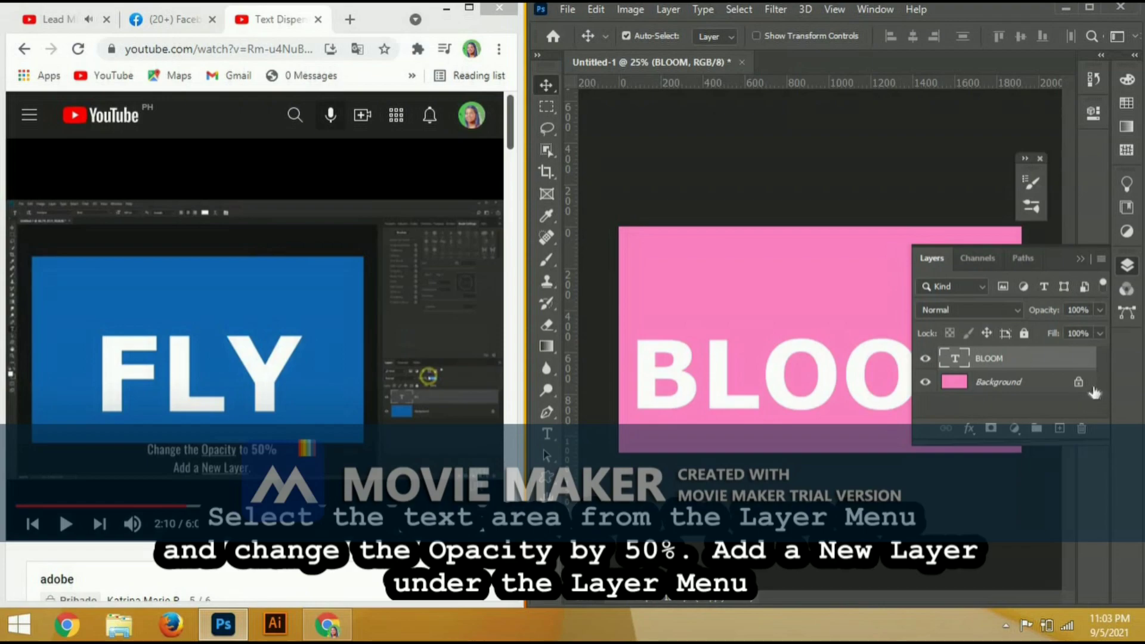
left_click(1099, 310)
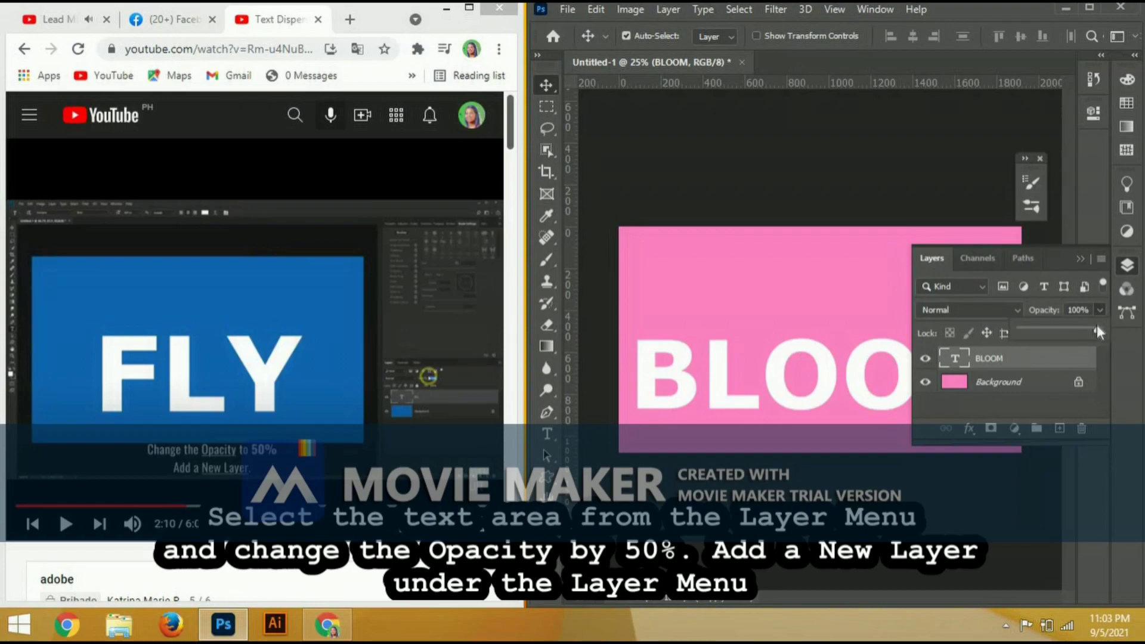
left_click(948, 256)
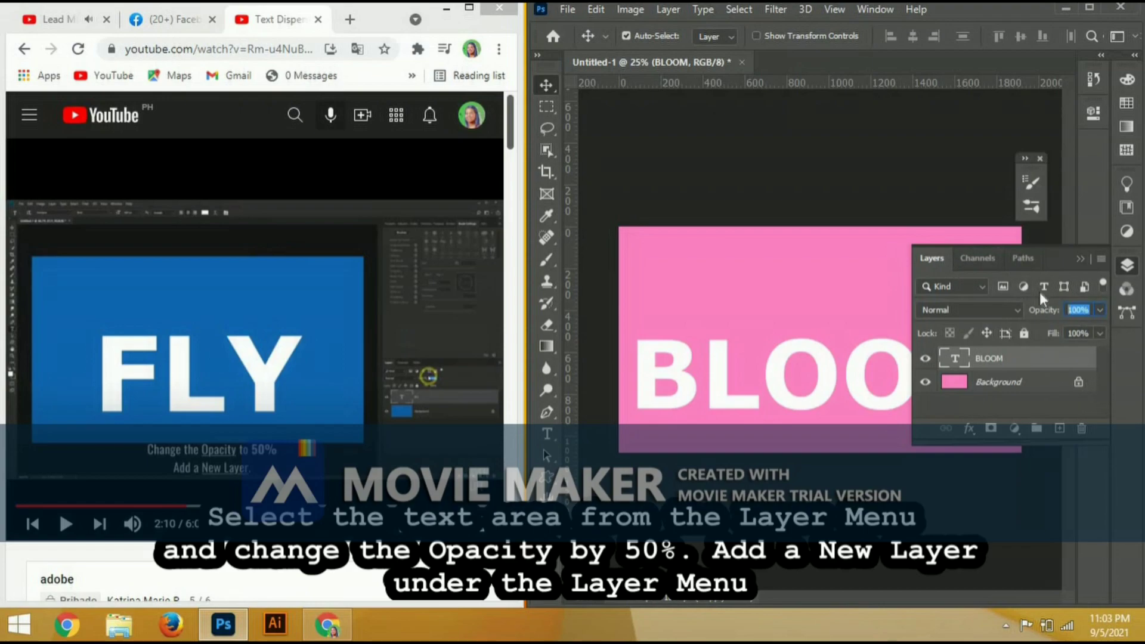
type("50")
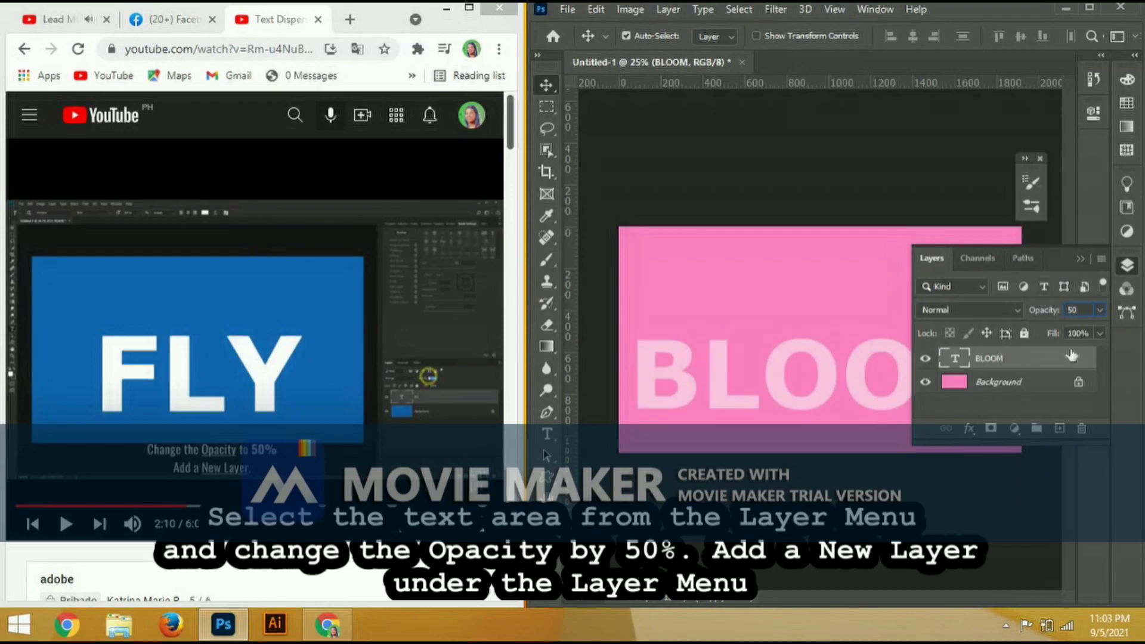
key("Return")
left_click(182, 396)
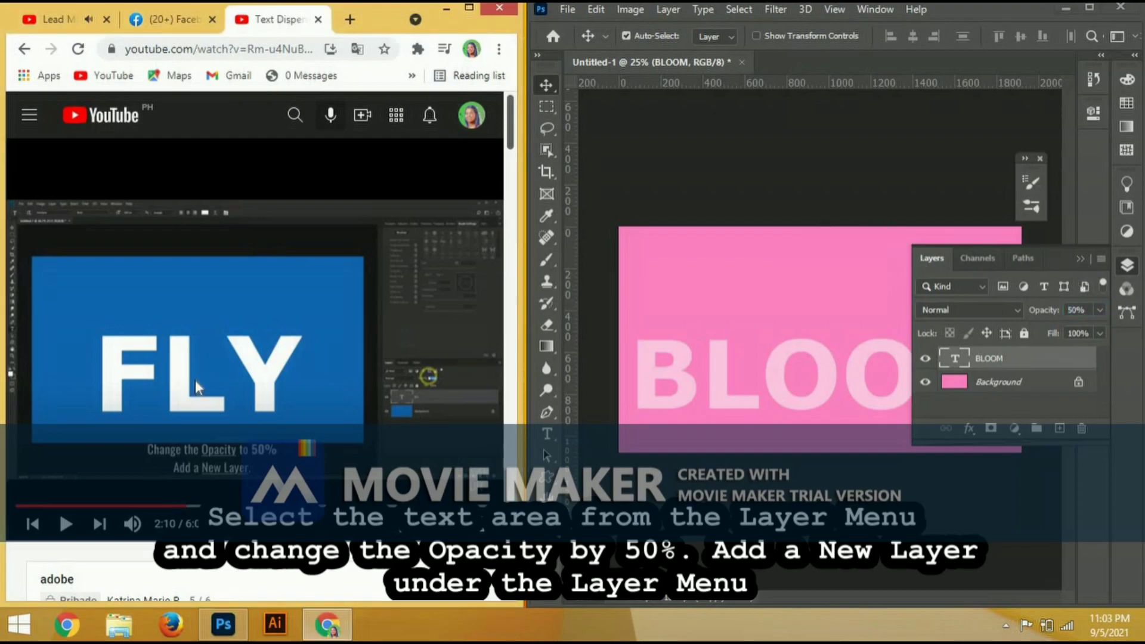
left_click(195, 381)
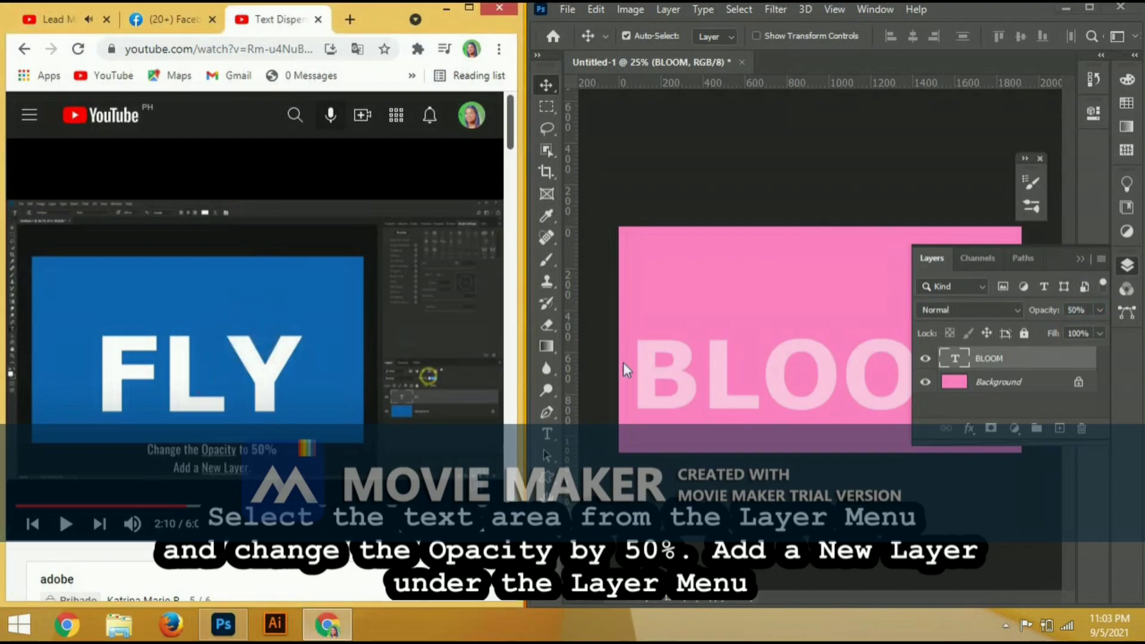
Create an empty Layer 1 above the BLOOM layer, pausing the tutorial afterwards
left_click(821, 329)
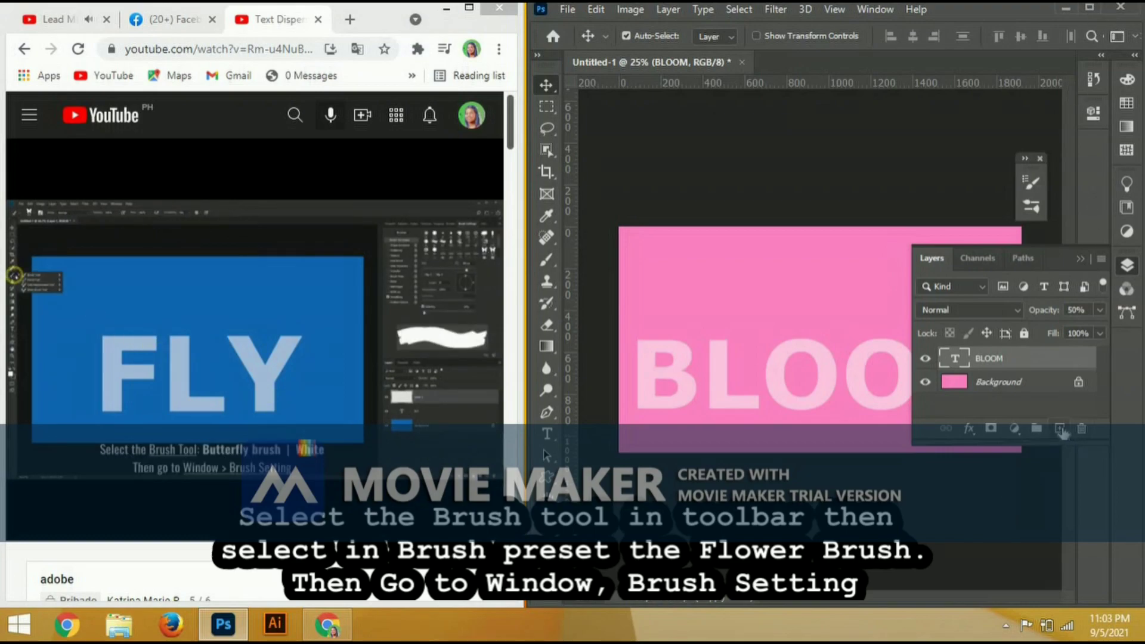
left_click(1060, 429)
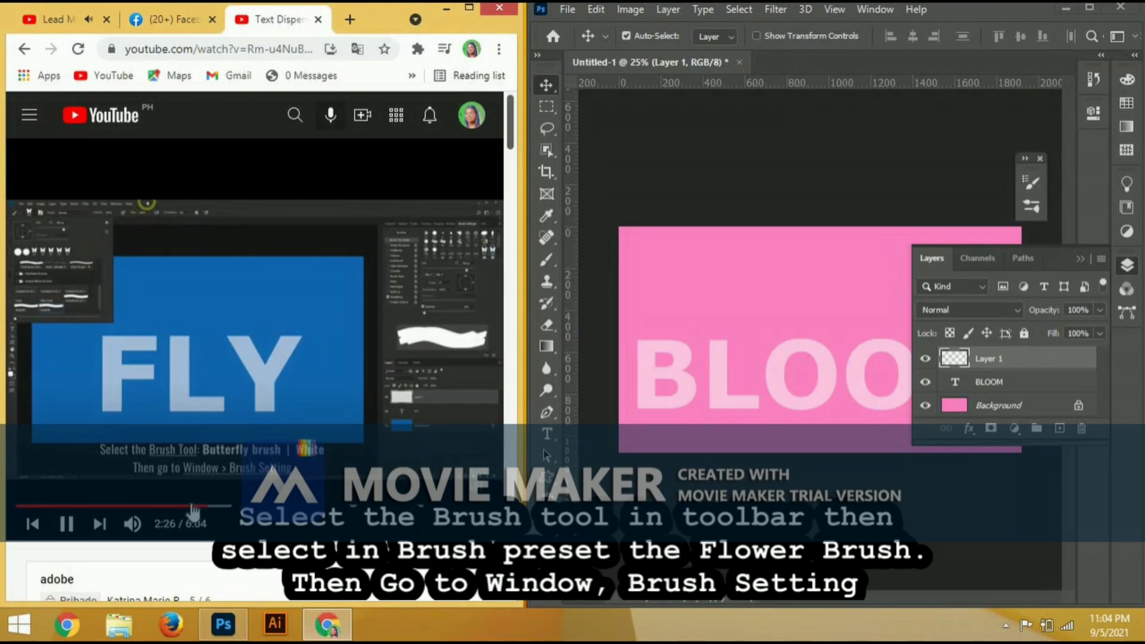
left_click(197, 512)
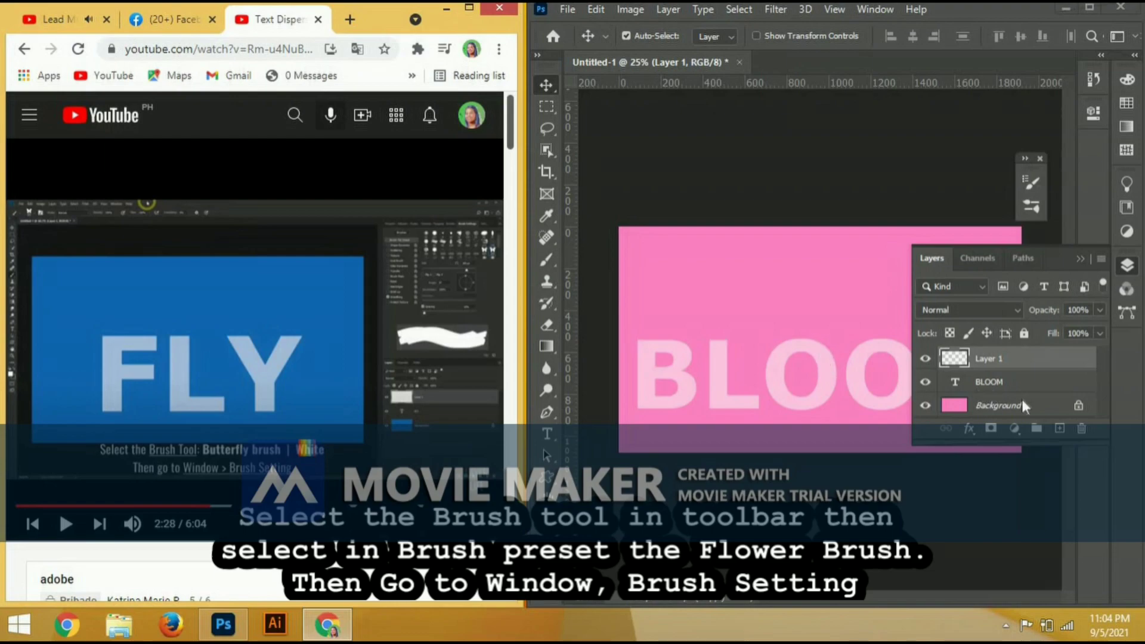
left_click(548, 263)
Select the Brush tool and confirm the foreground colour
left_click(544, 259)
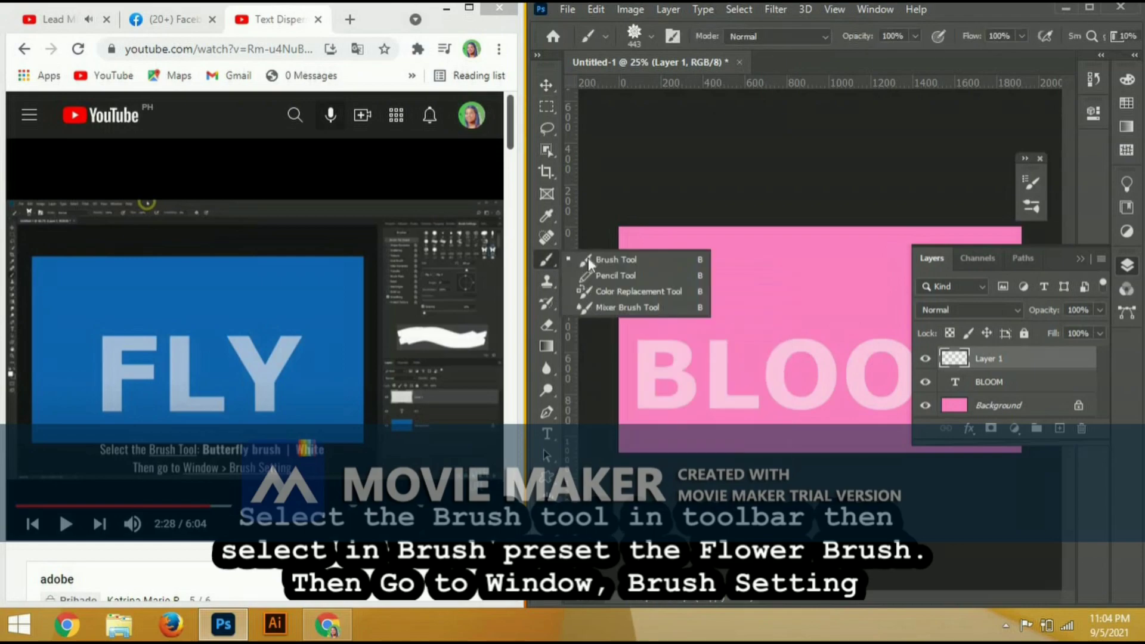
left_click(590, 261)
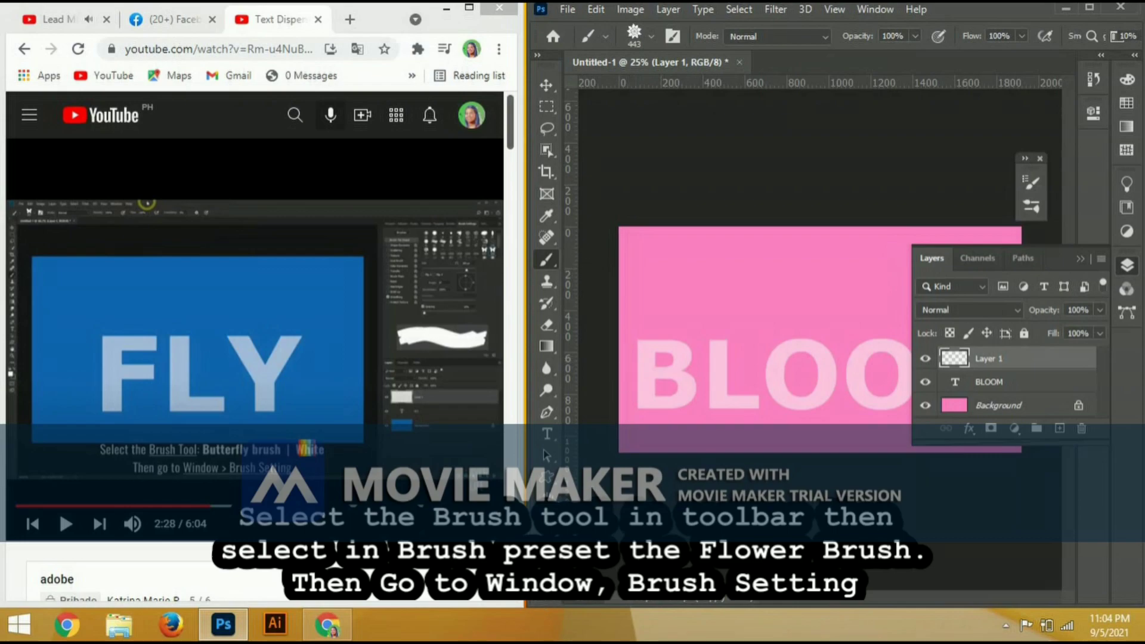
left_click(545, 563)
left_click(748, 103)
right_click(547, 261)
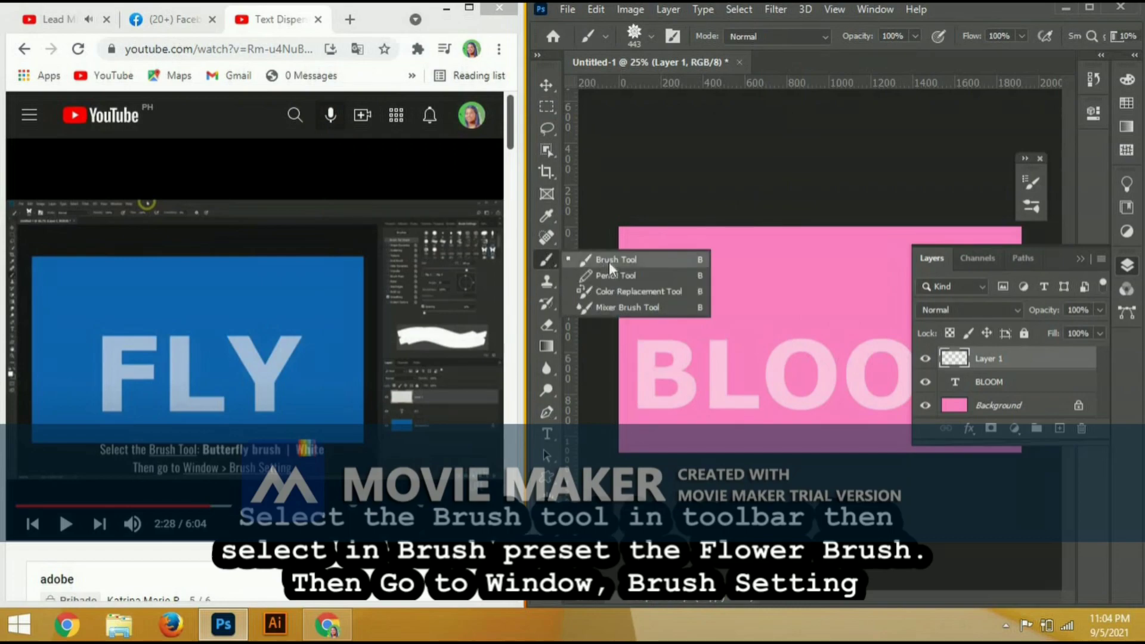
left_click(610, 261)
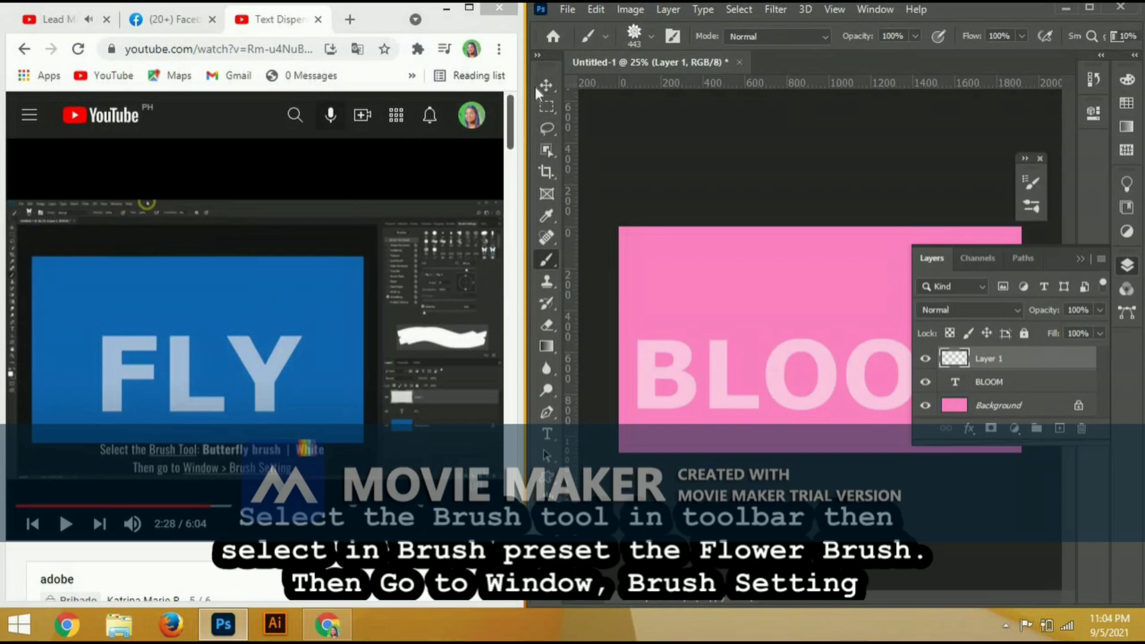
left_click(378, 316)
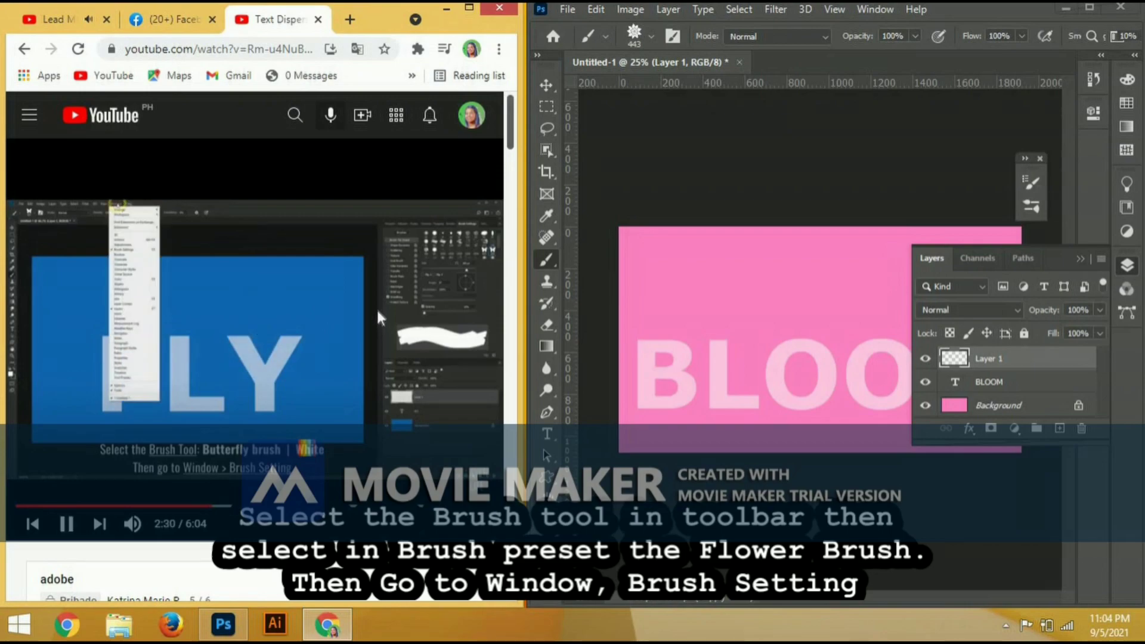
left_click(385, 312)
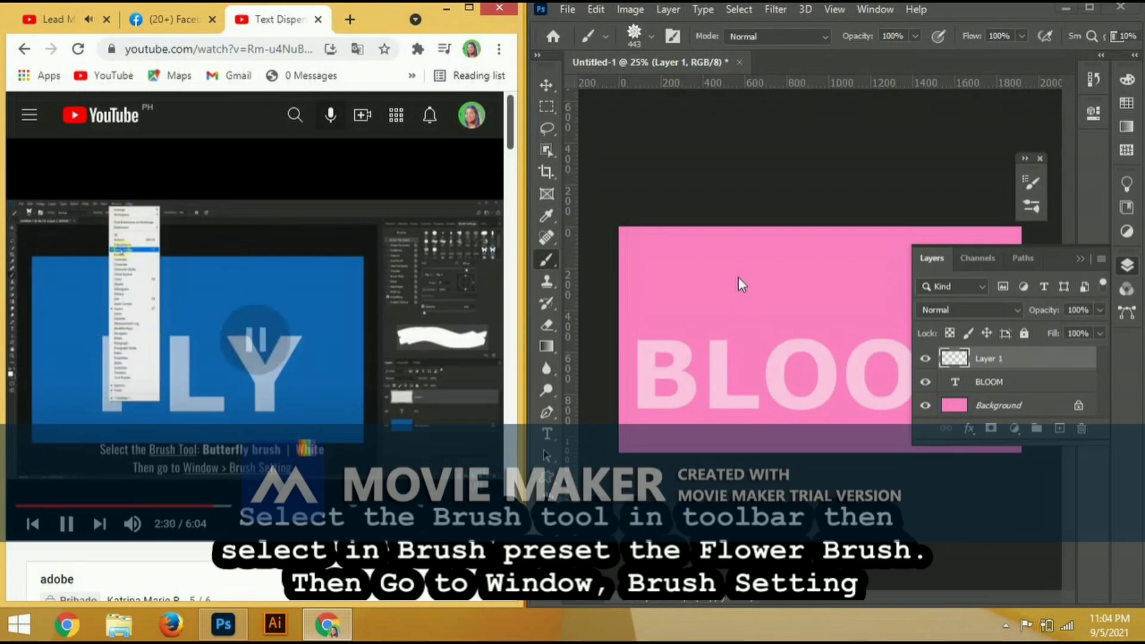
Open Brush Settings from the Window menu, move it up-right, and collapse it to icons
left_click(875, 9)
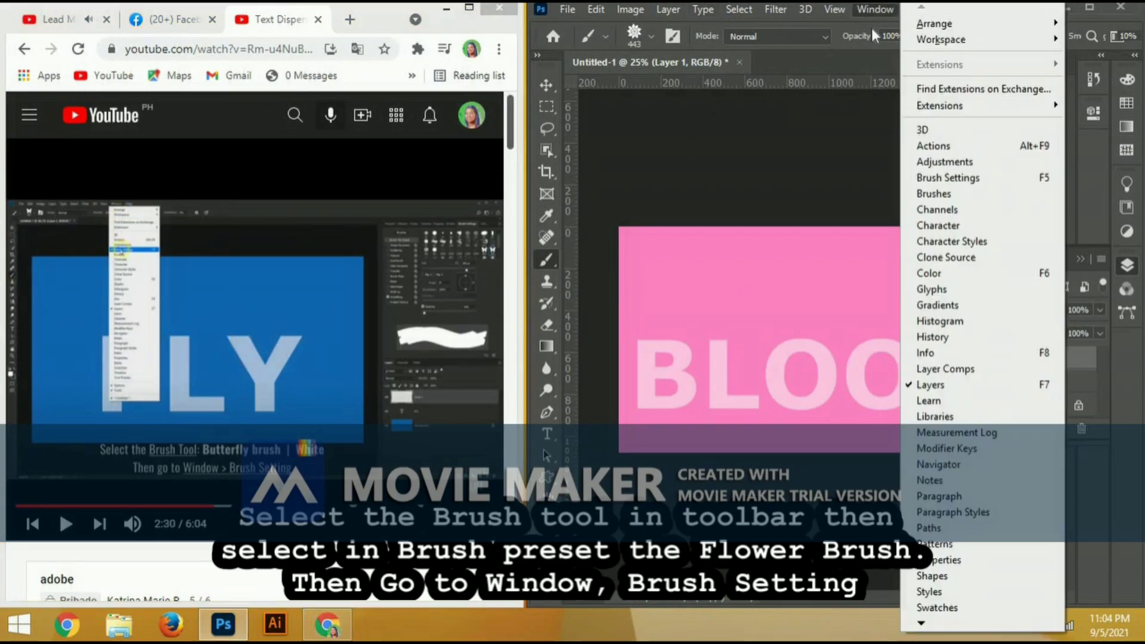
left_click(948, 178)
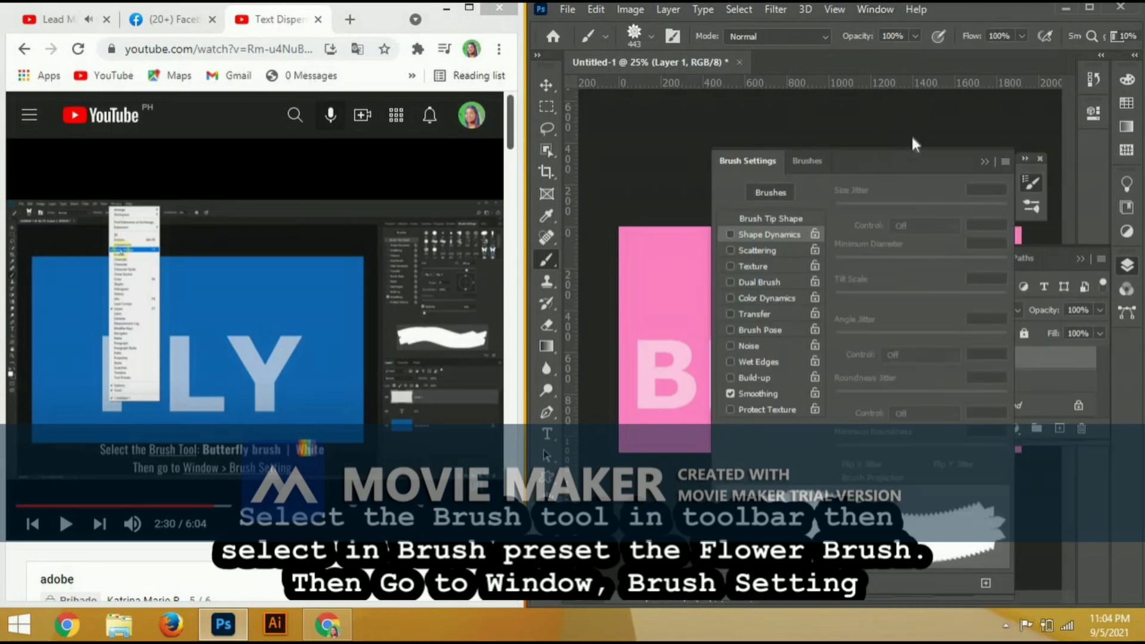
left_click_drag(895, 159, 979, 72)
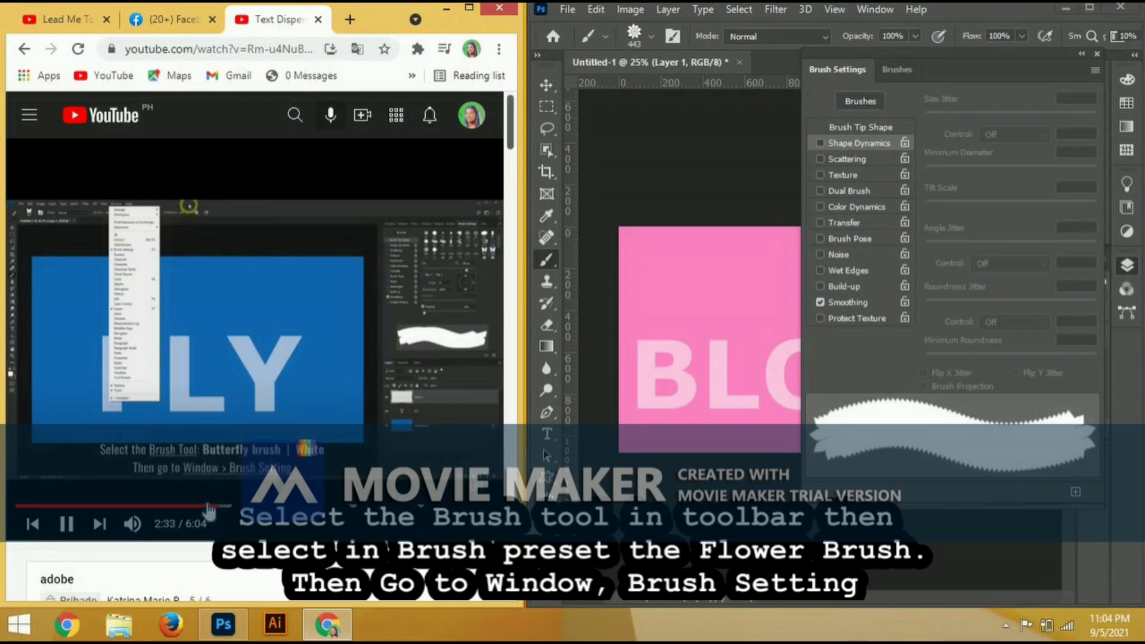
left_click(208, 507)
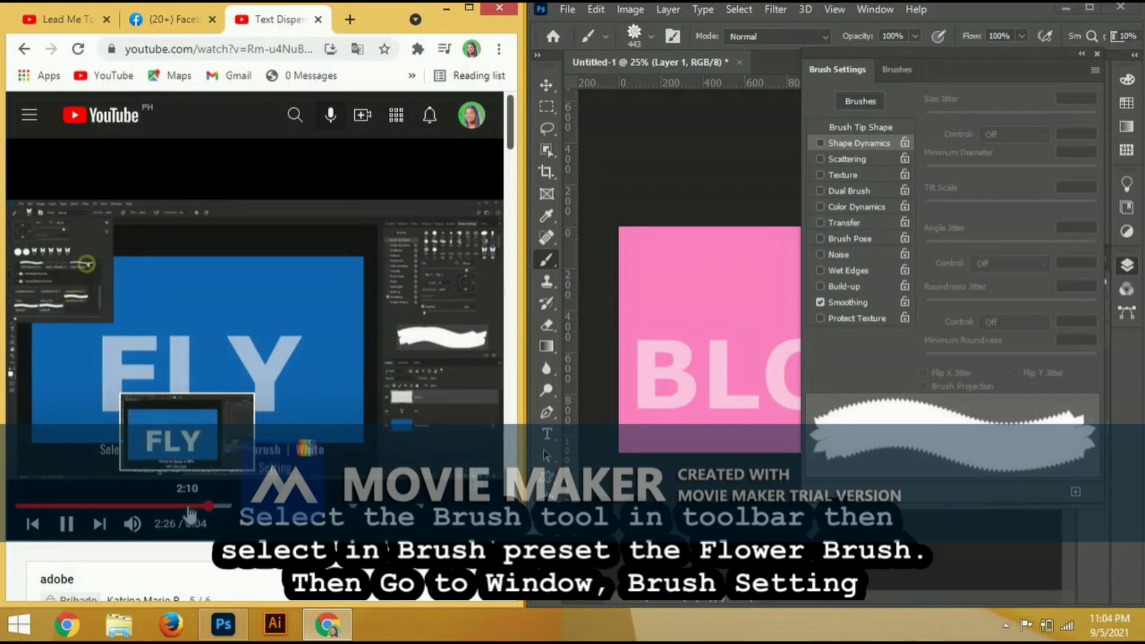
left_click(189, 506)
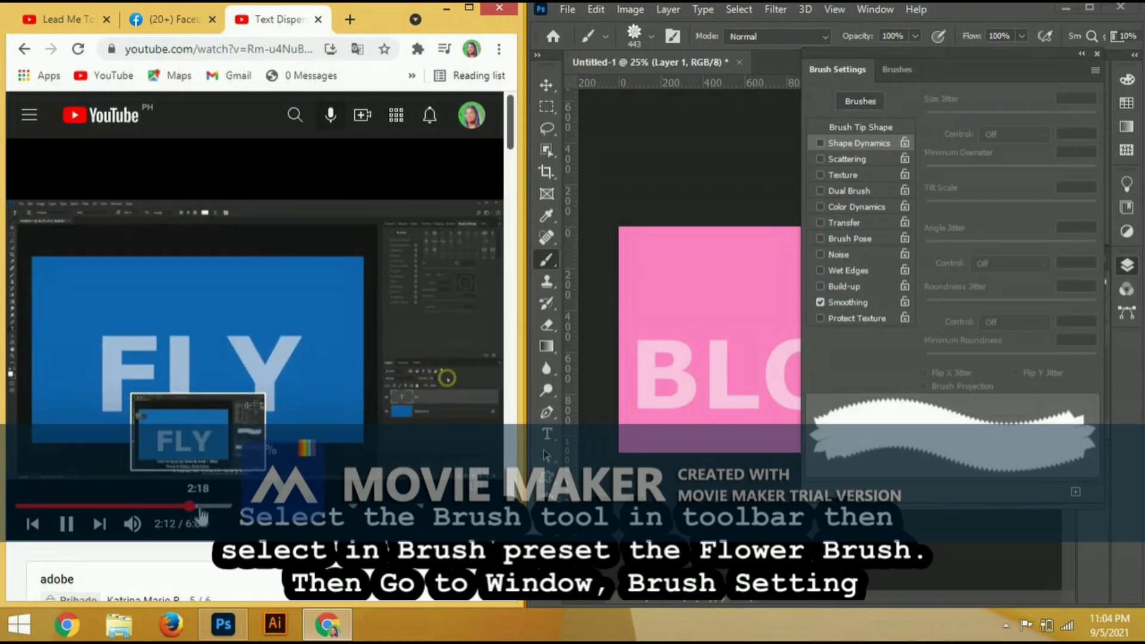
left_click(202, 507)
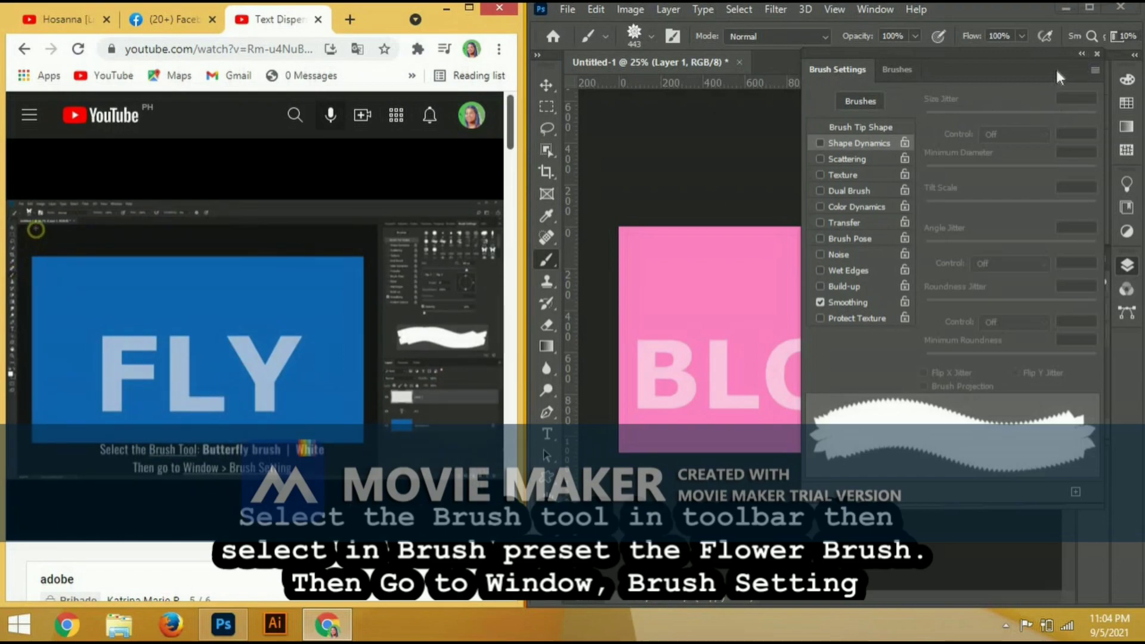
left_click(1082, 53)
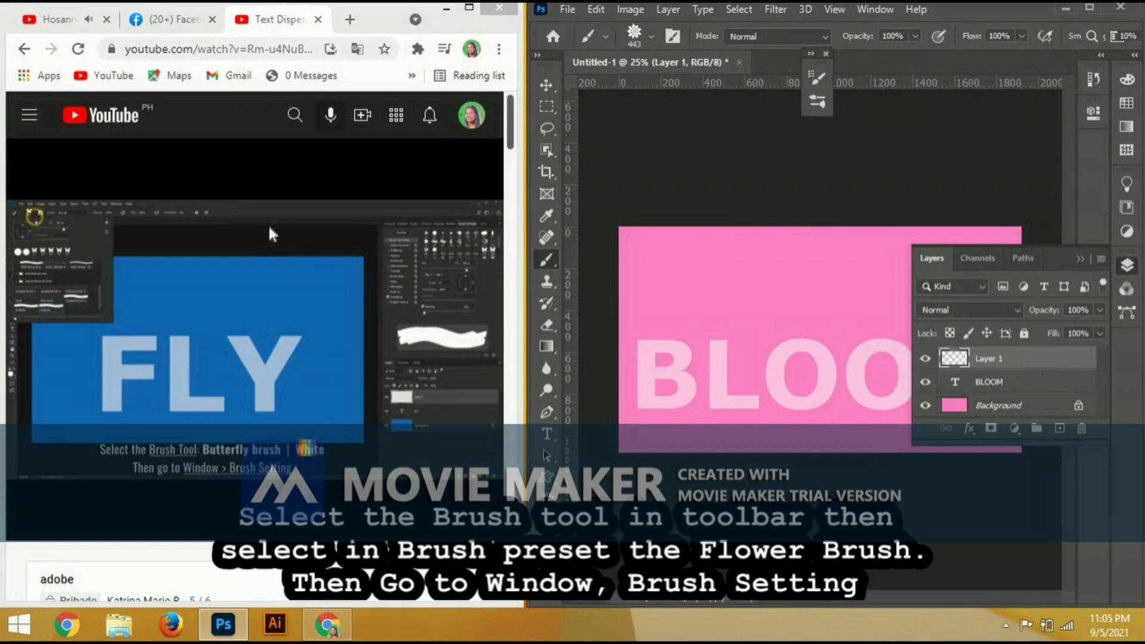
Browse the saved tool presets list and keep the regular Brush tool active
left_click(182, 308)
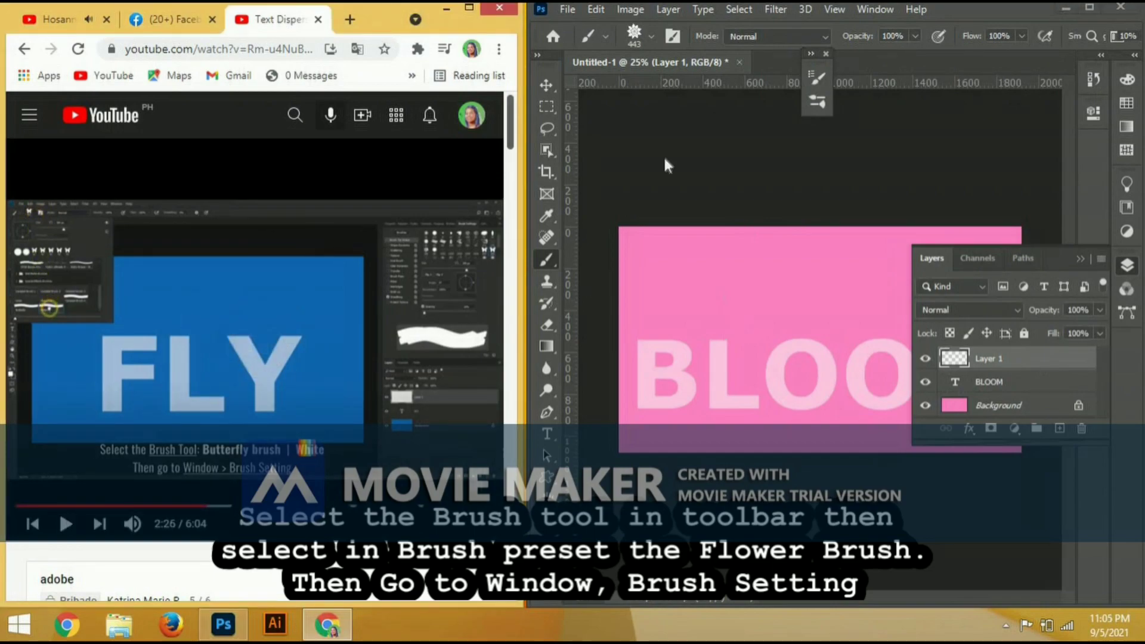
left_click(607, 36)
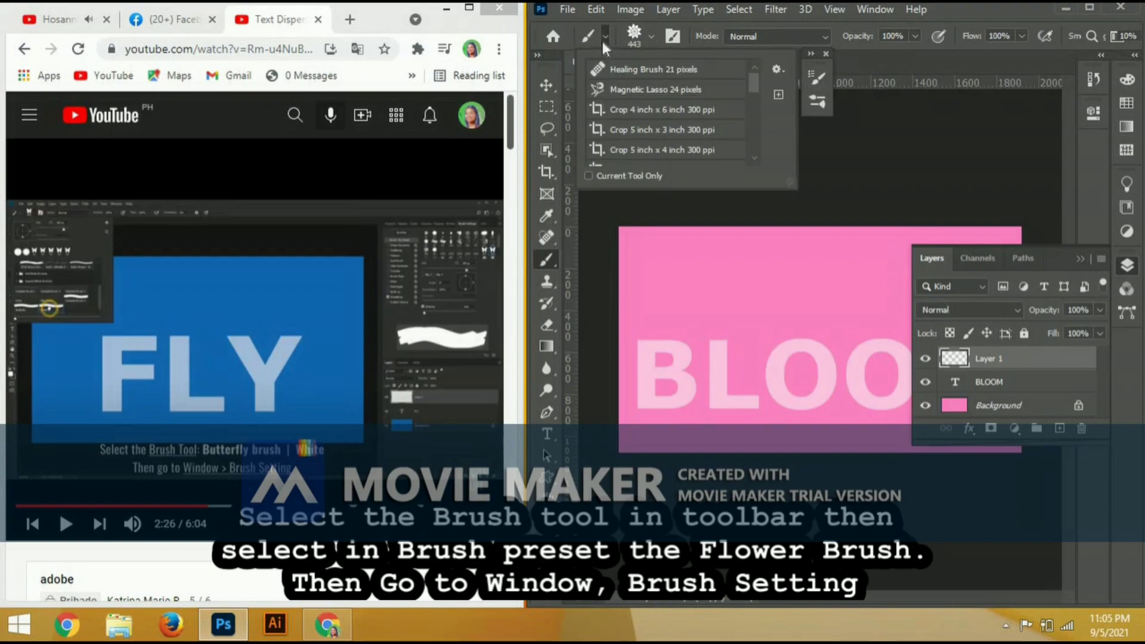
left_click(604, 37)
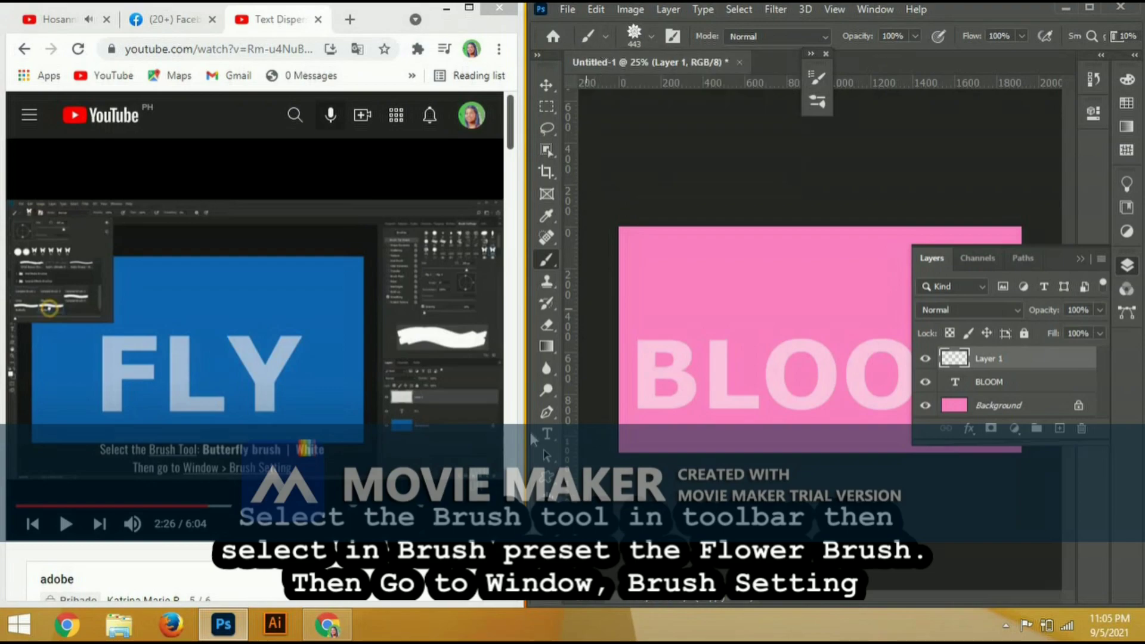
right_click(542, 256)
left_click(589, 210)
left_click(588, 40)
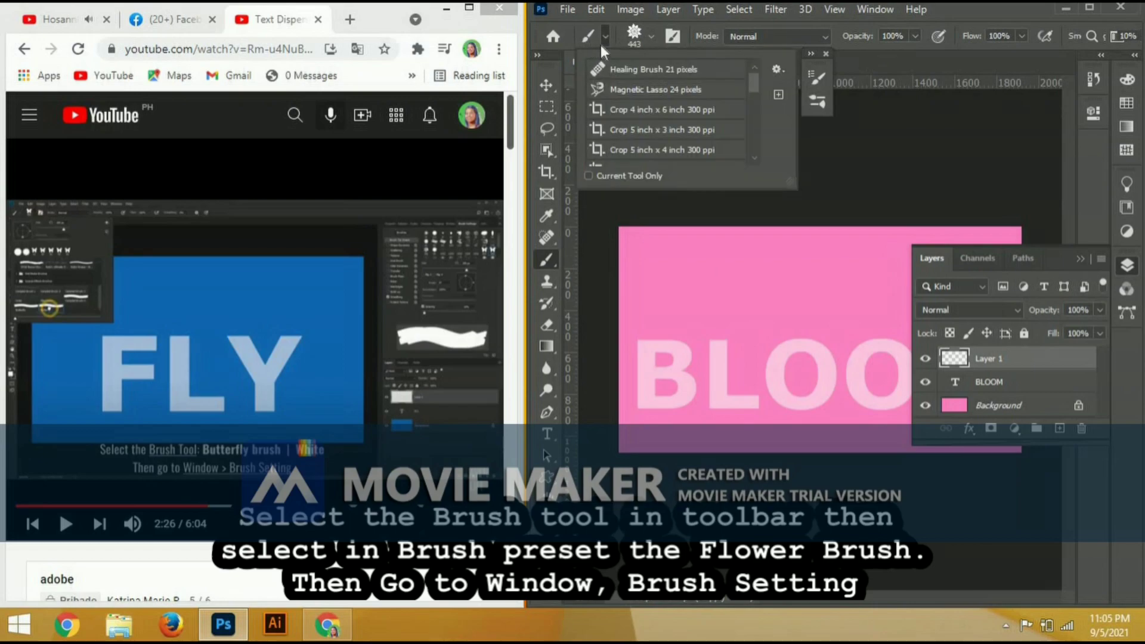
left_click(603, 35)
left_click(778, 70)
left_click(777, 74)
left_click(587, 37)
left_click(581, 37)
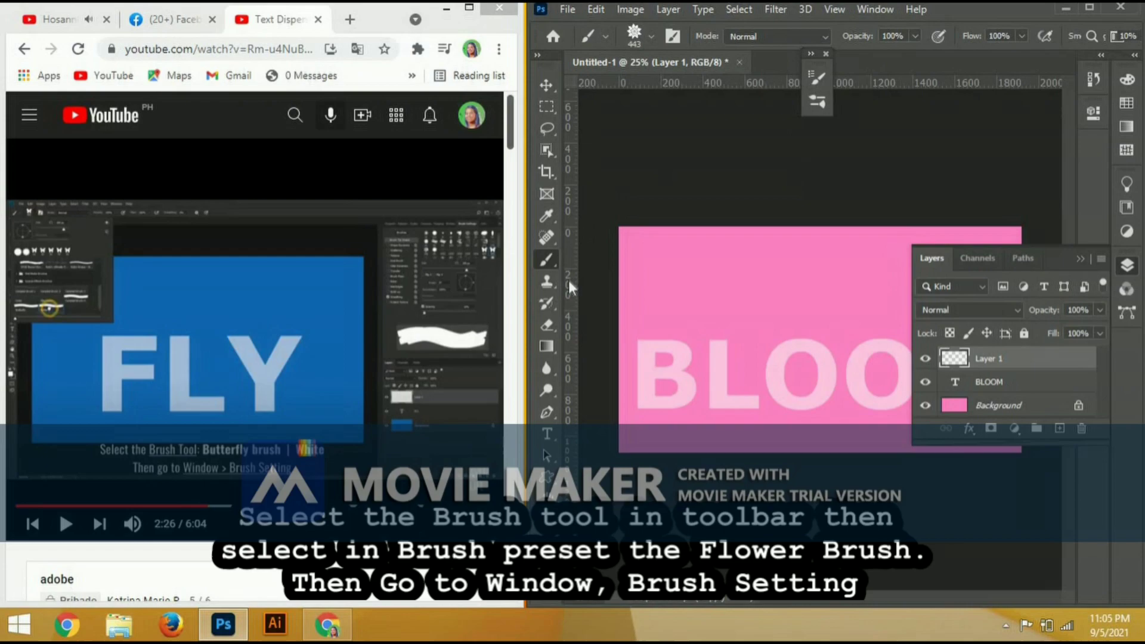
right_click(549, 253)
left_click(600, 260)
left_click(587, 37)
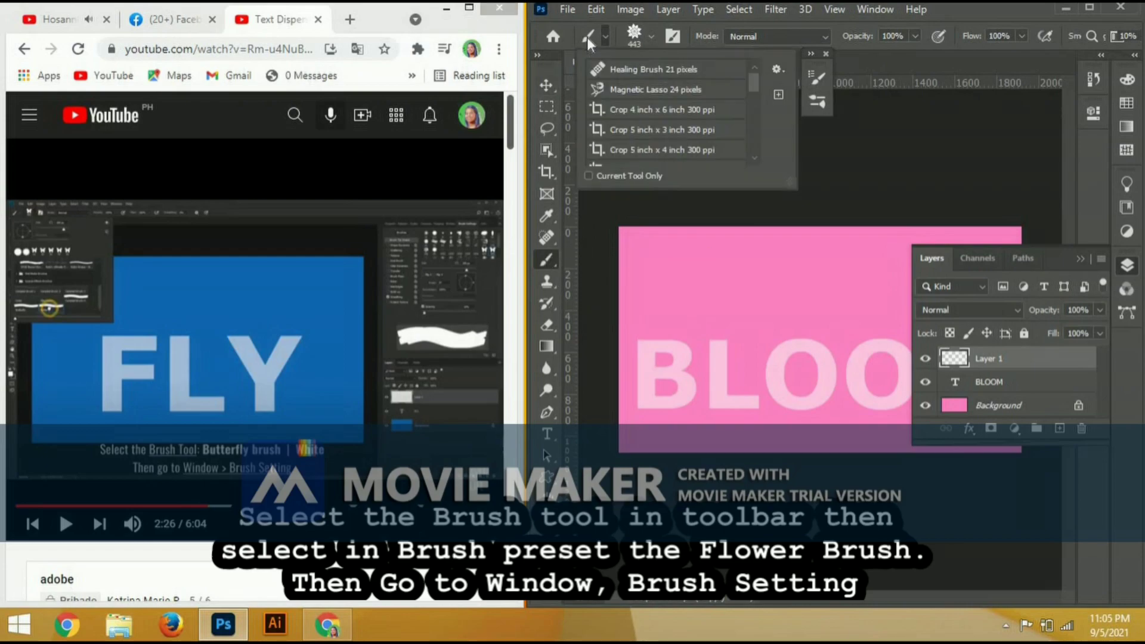
Choose the Soft Round brush (0% hardness) in the Brush Preset picker, then replay the tutorial
scroll(634, 142, "down", 2)
scroll(634, 142, "up", 2)
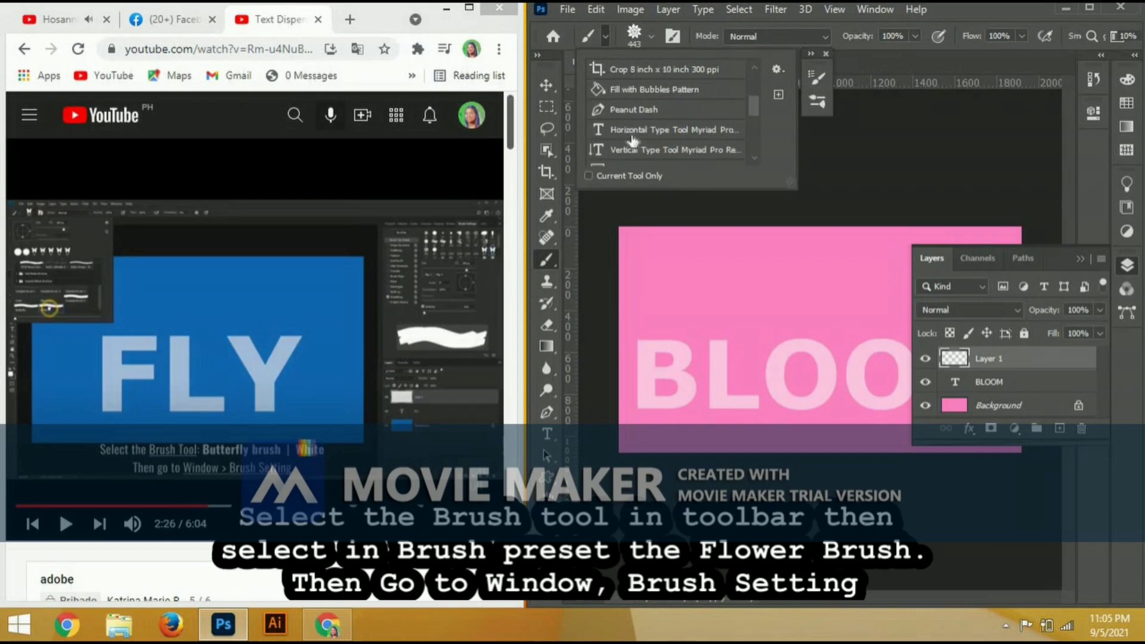
scroll(633, 141, "up", 2)
left_click(652, 36)
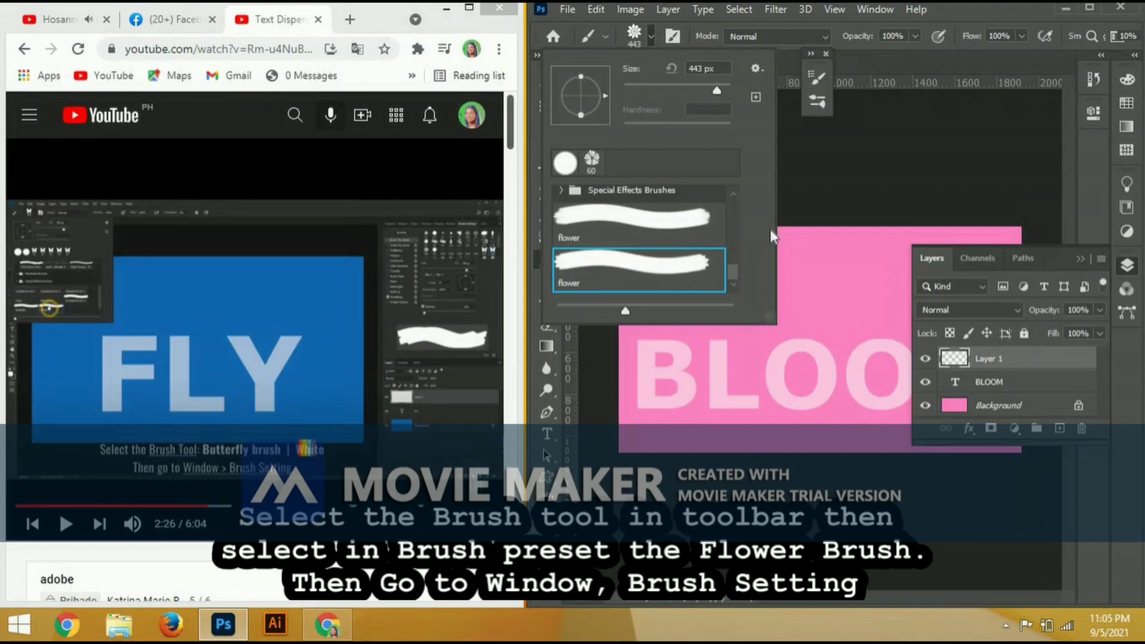
left_click_drag(734, 274, 740, 186)
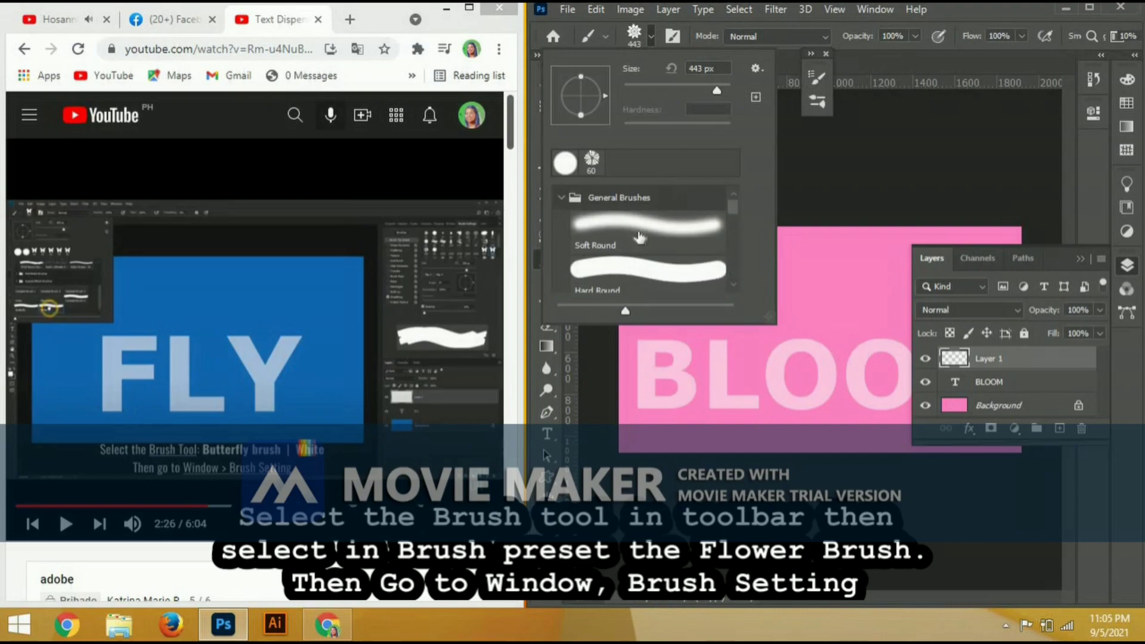
left_click(638, 235)
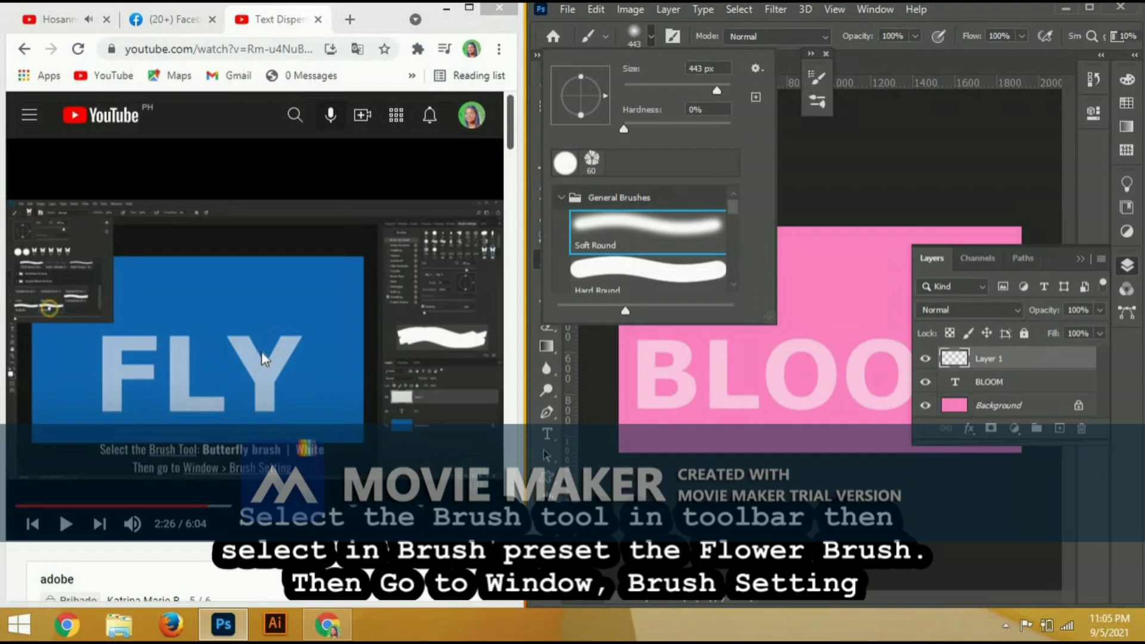
left_click(194, 507)
left_click(188, 506)
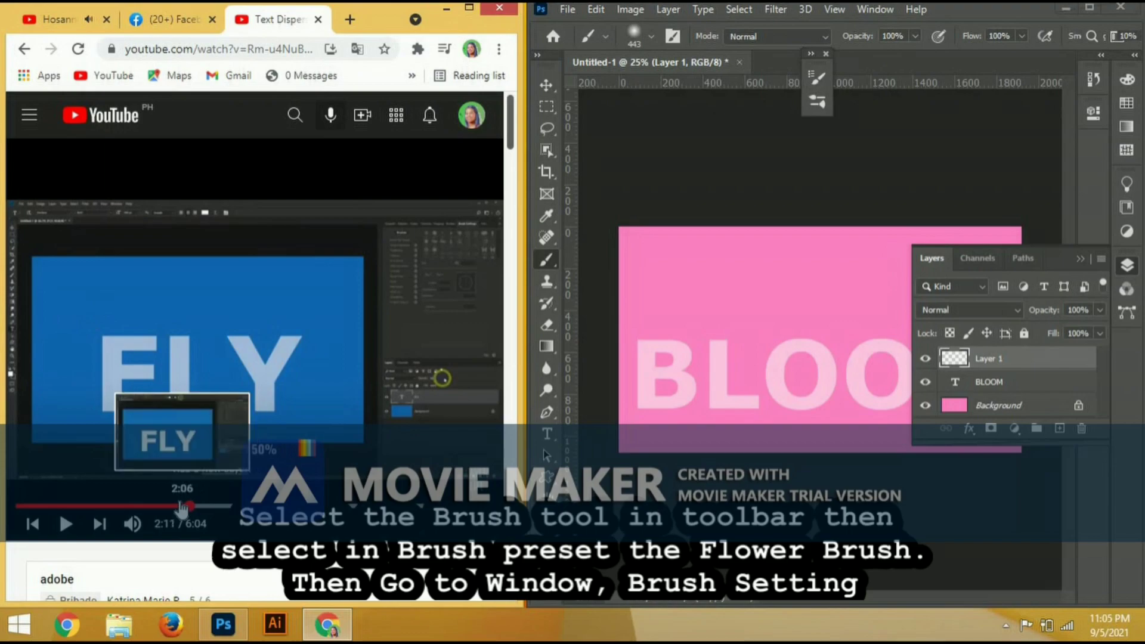
left_click(263, 380)
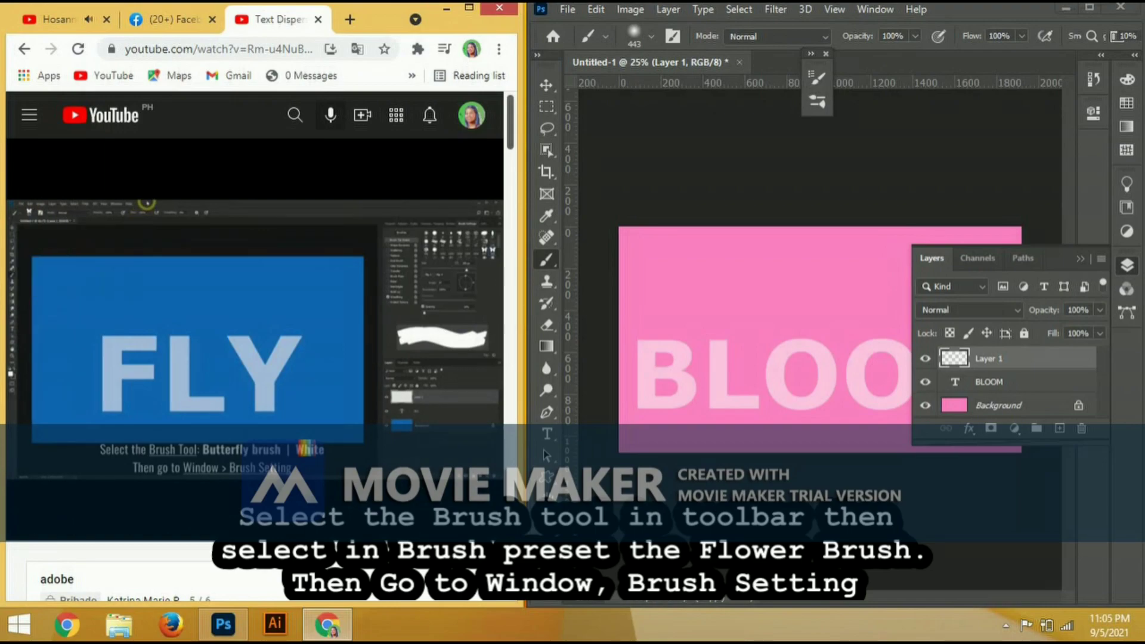
Pick the second flower brush from Special Effects Brushes in the Brush Preset picker
left_click(232, 327)
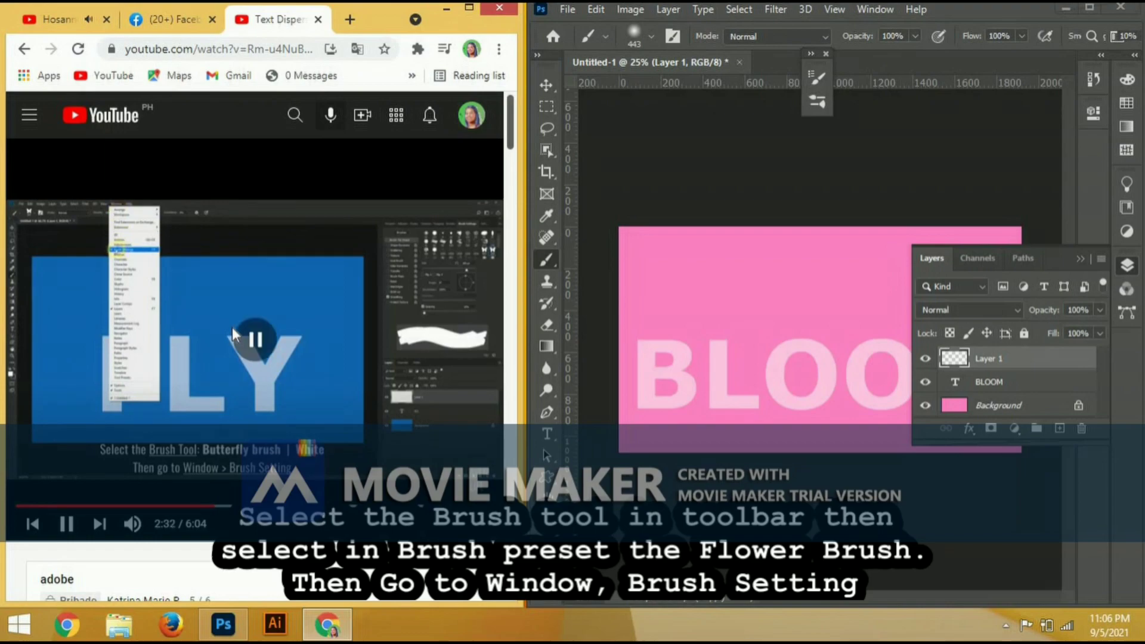
left_click(588, 37)
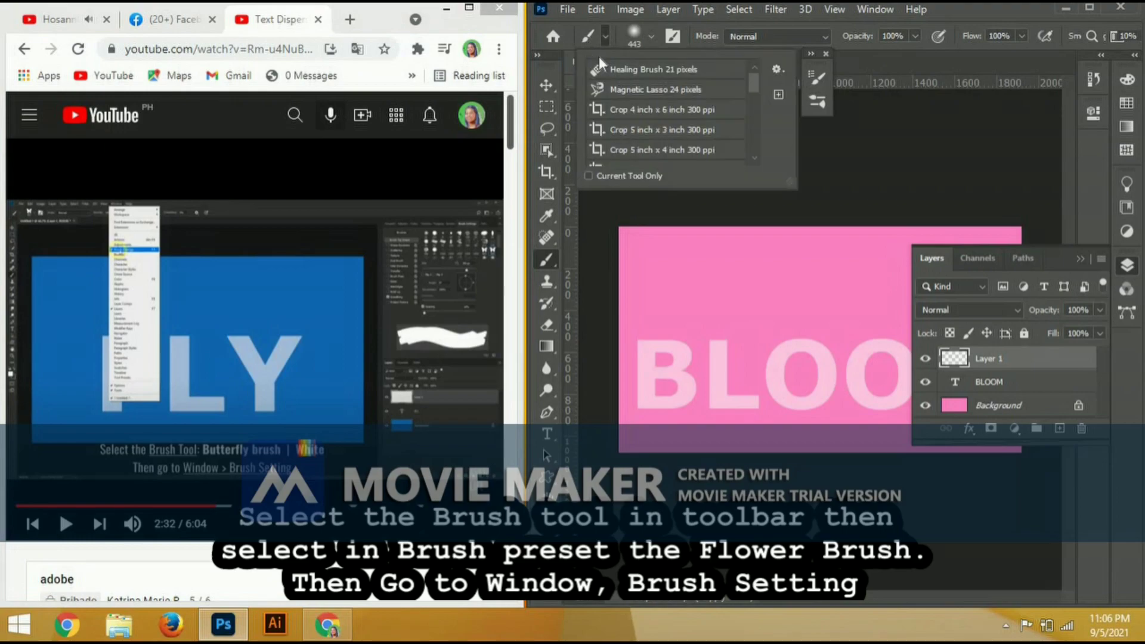
left_click(604, 37)
left_click(641, 37)
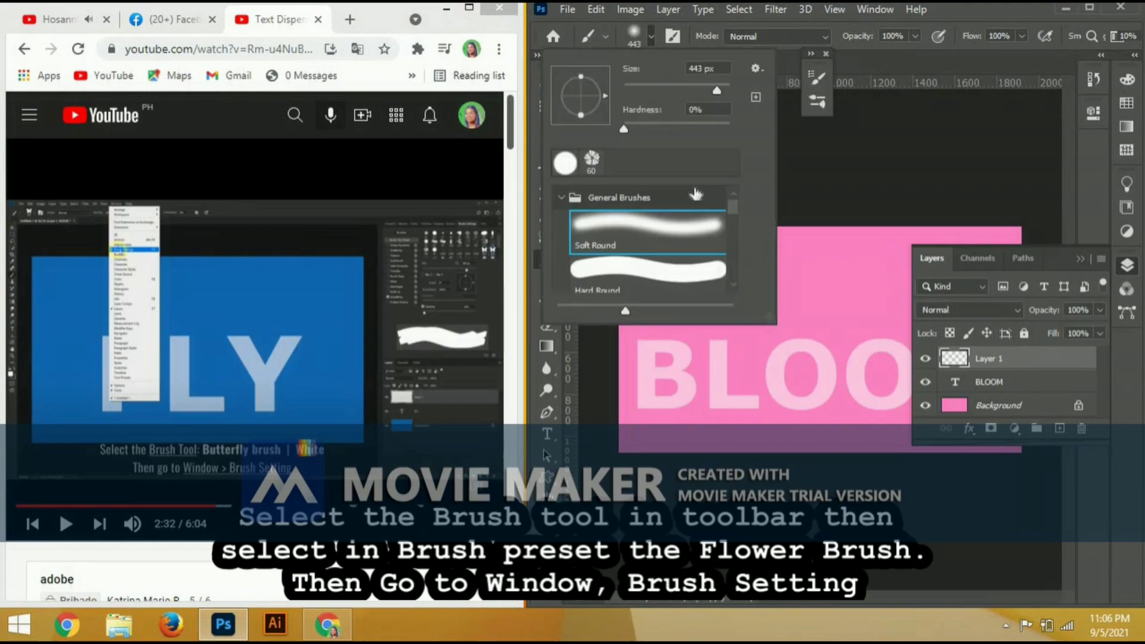
scroll(735, 287, "down", 1)
scroll(735, 290, "down", 5)
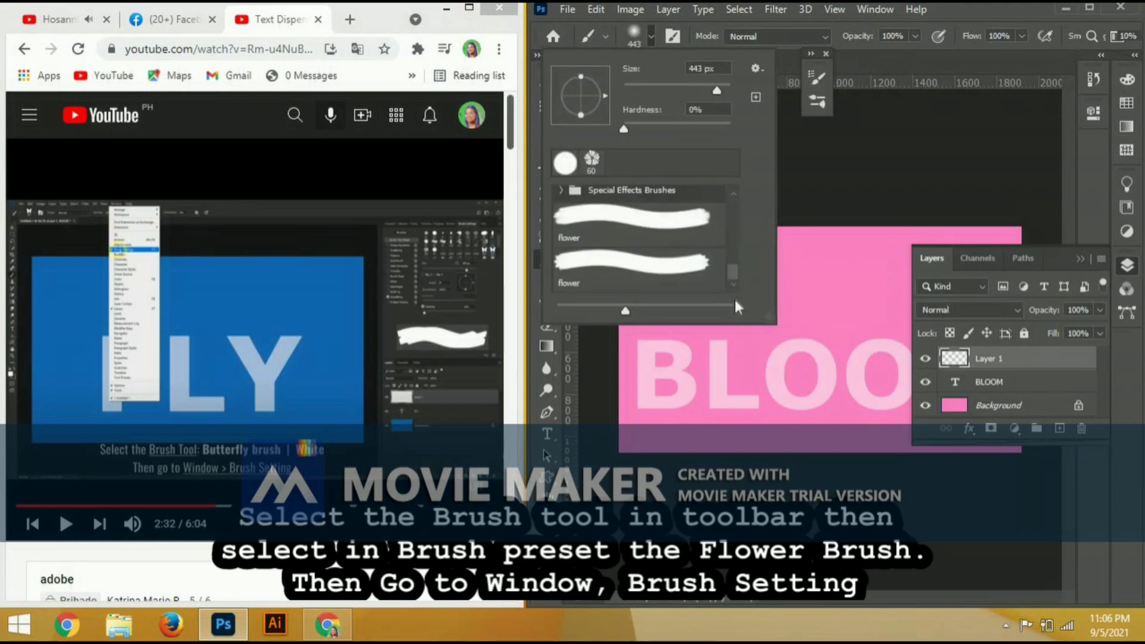
left_click(678, 273)
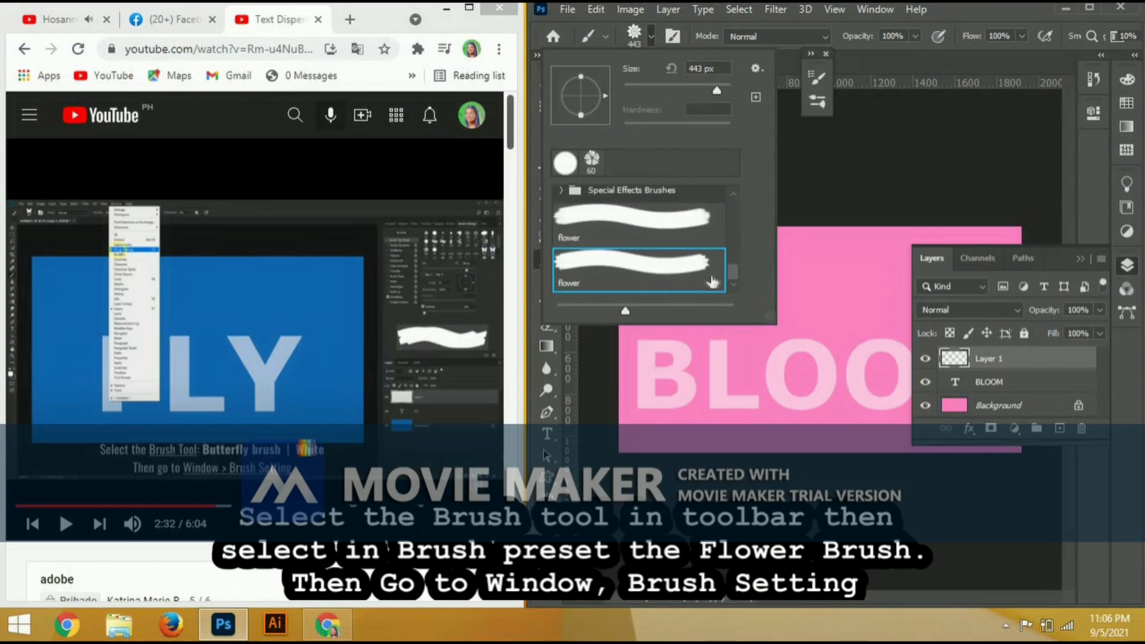
left_click(687, 260)
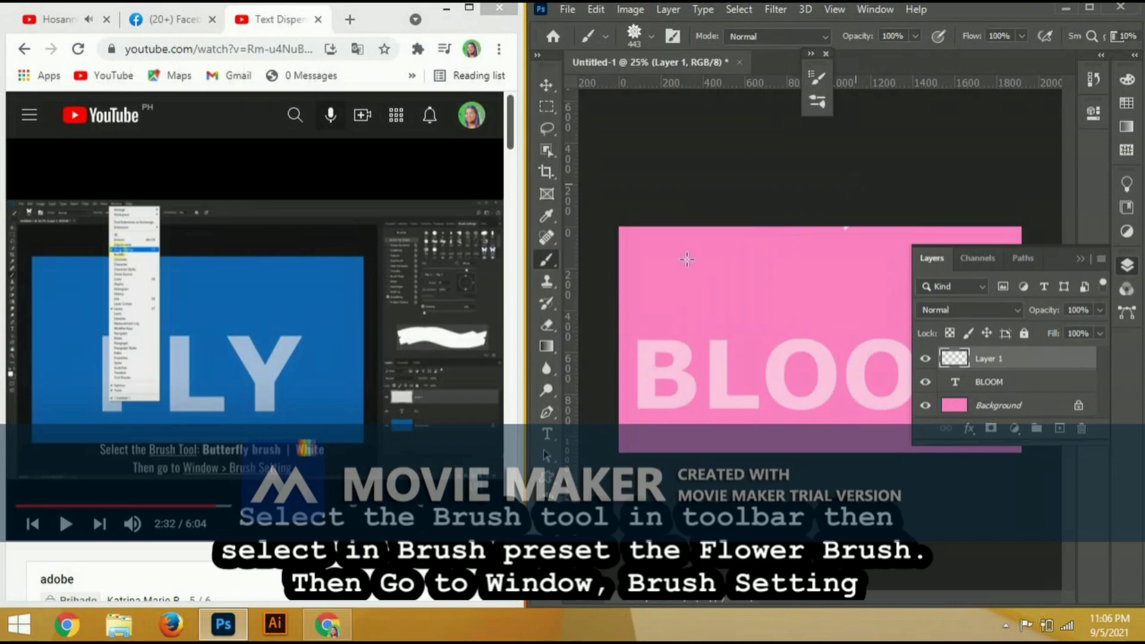
left_click(228, 322)
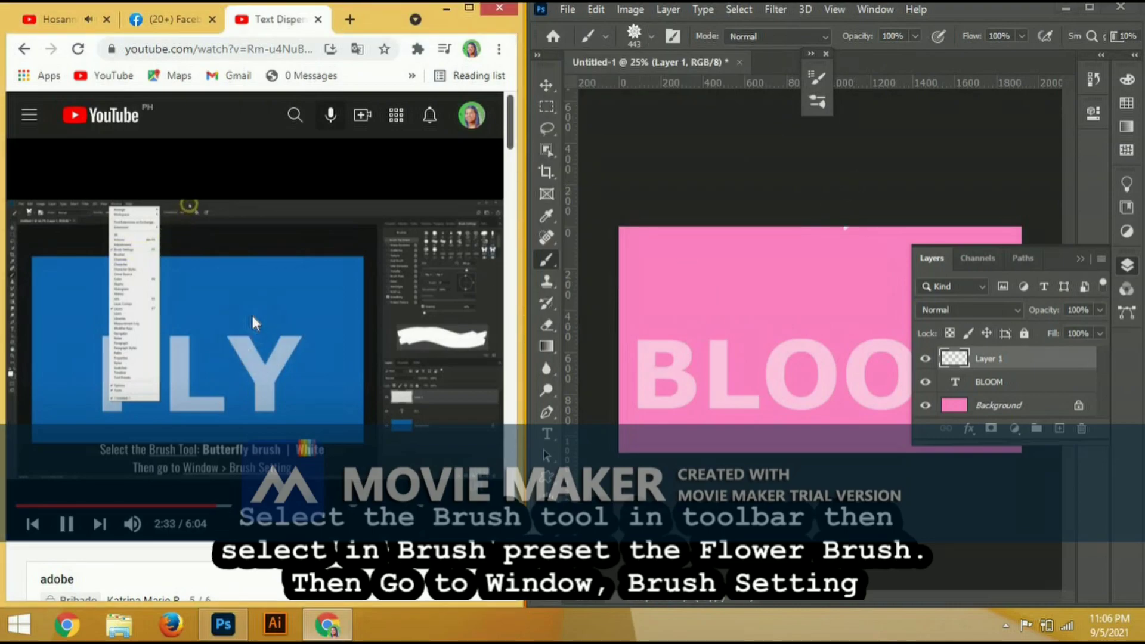
left_click(252, 311)
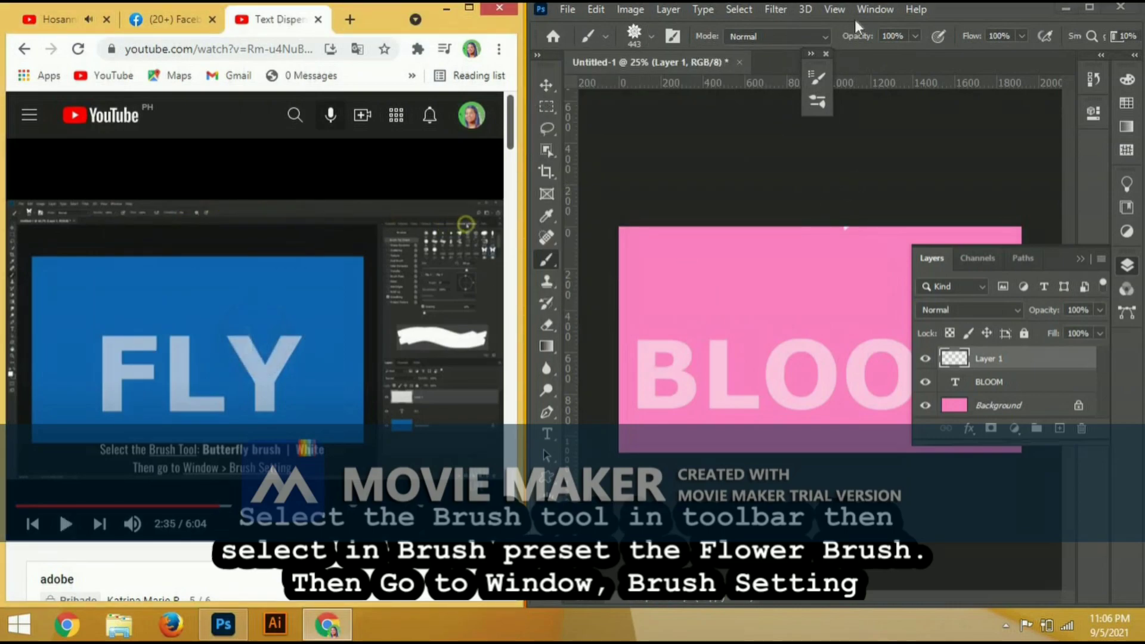
Open Brush Settings and set the flower brush tip size to 60 px
left_click(880, 12)
left_click(948, 177)
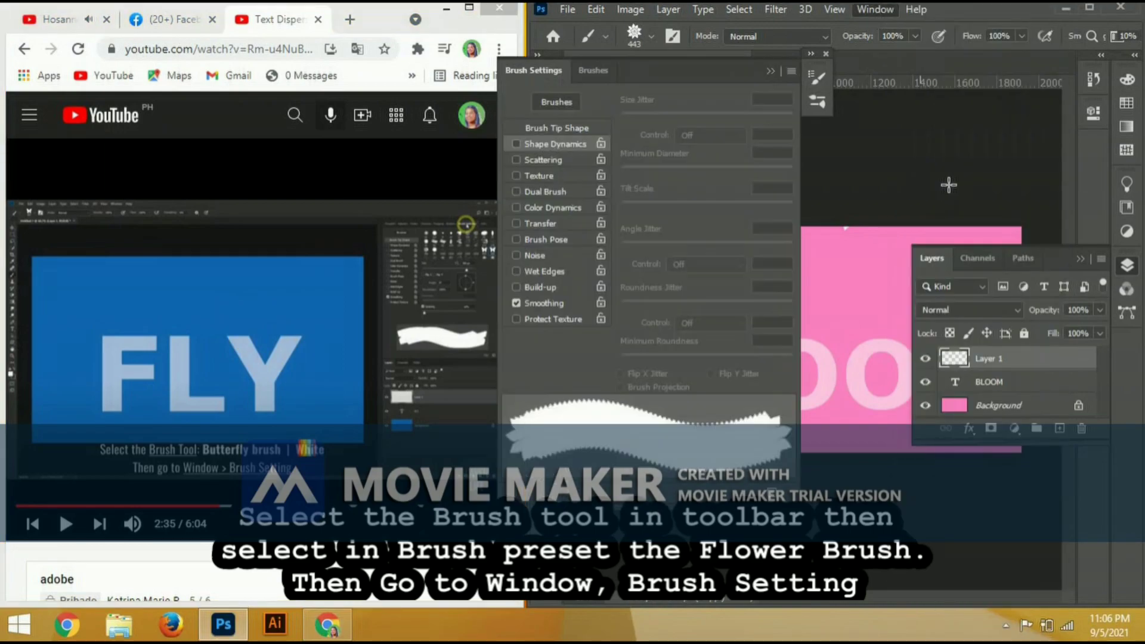
left_click(266, 322)
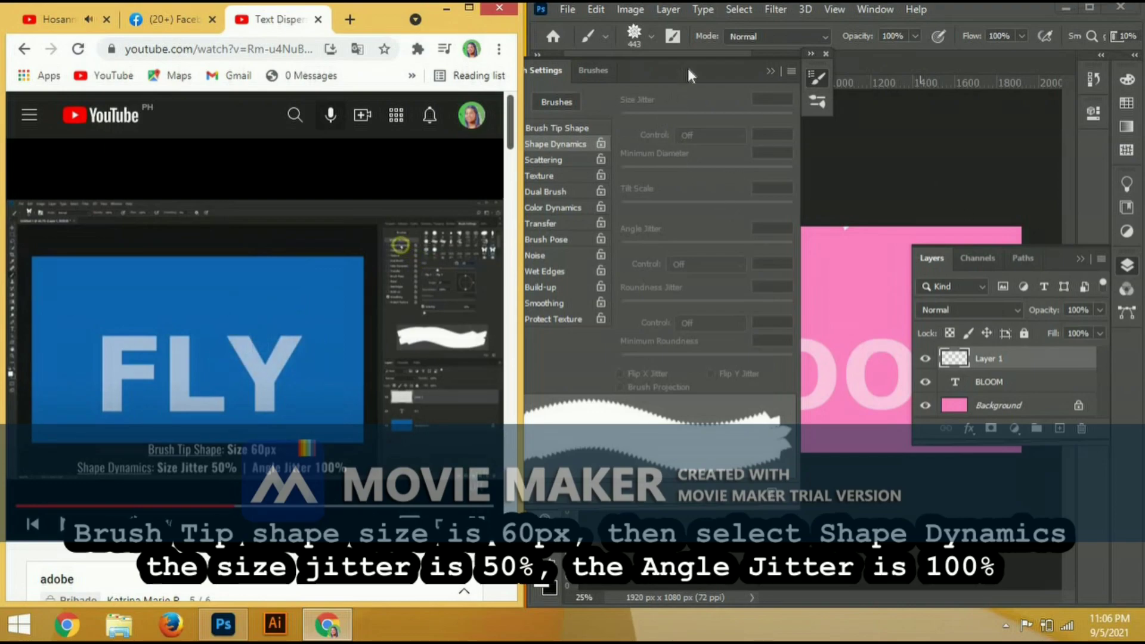
left_click_drag(690, 75, 821, 89)
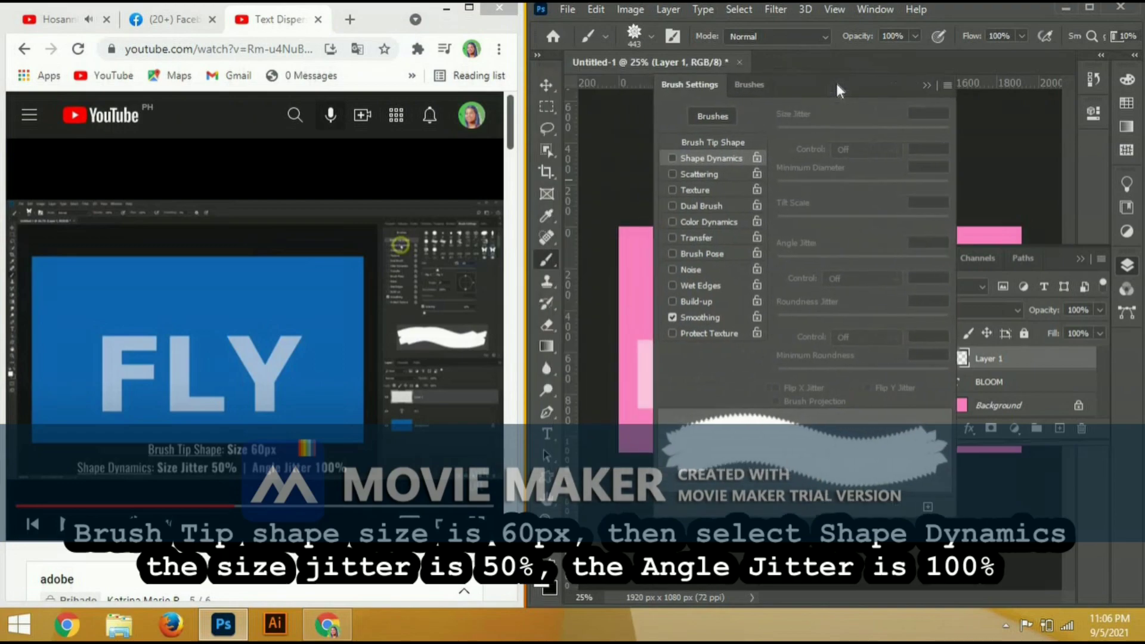
left_click(715, 141)
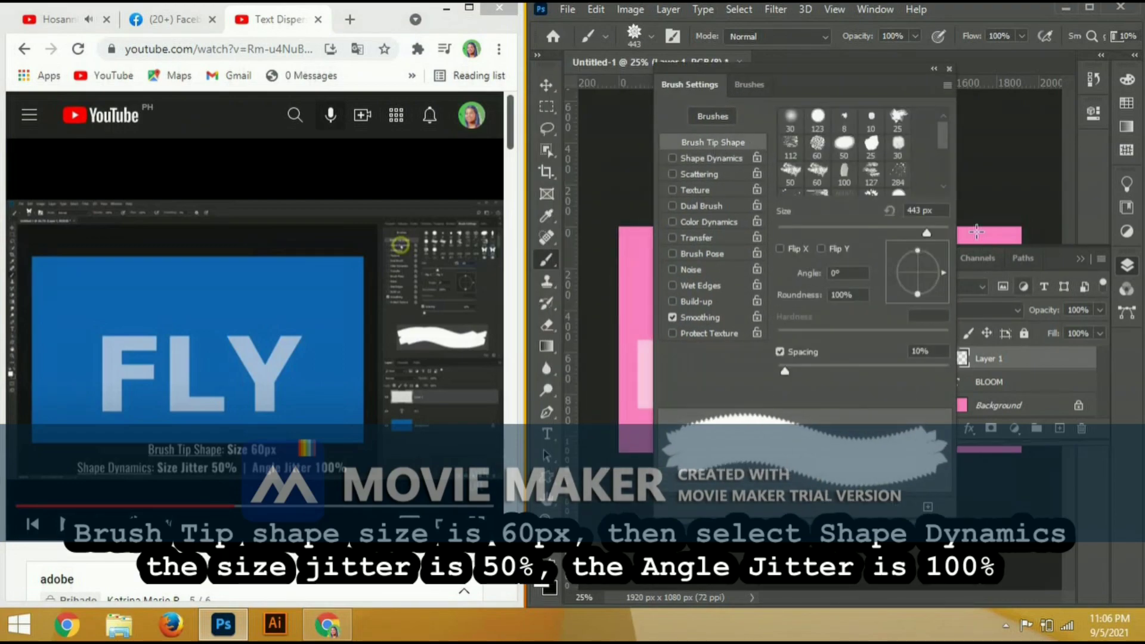
left_click_drag(933, 210, 844, 200)
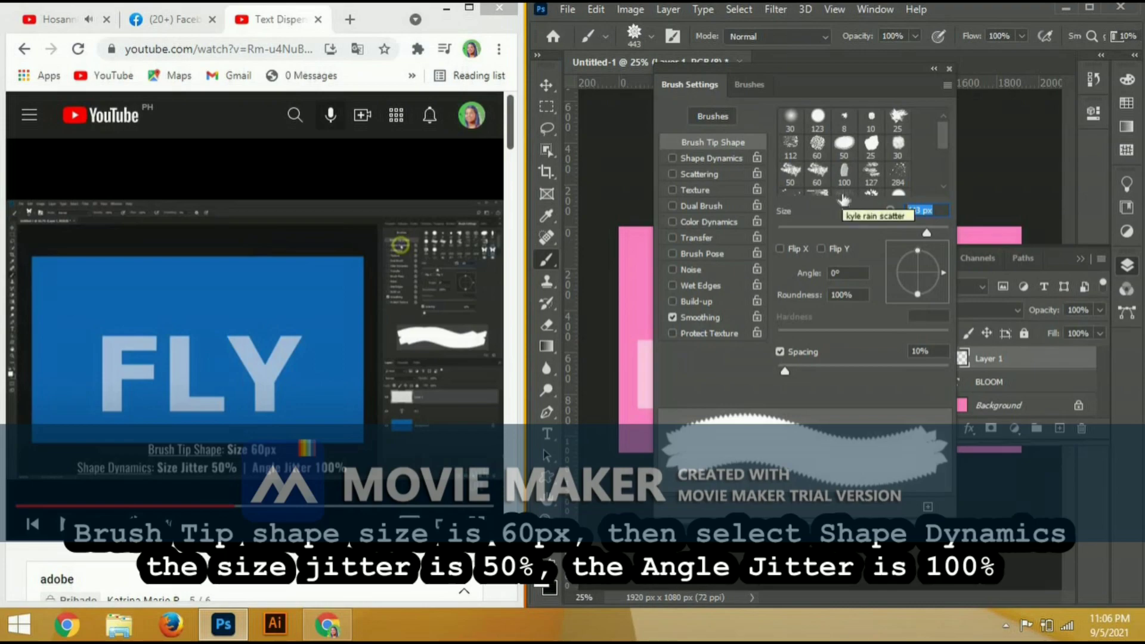
type("60")
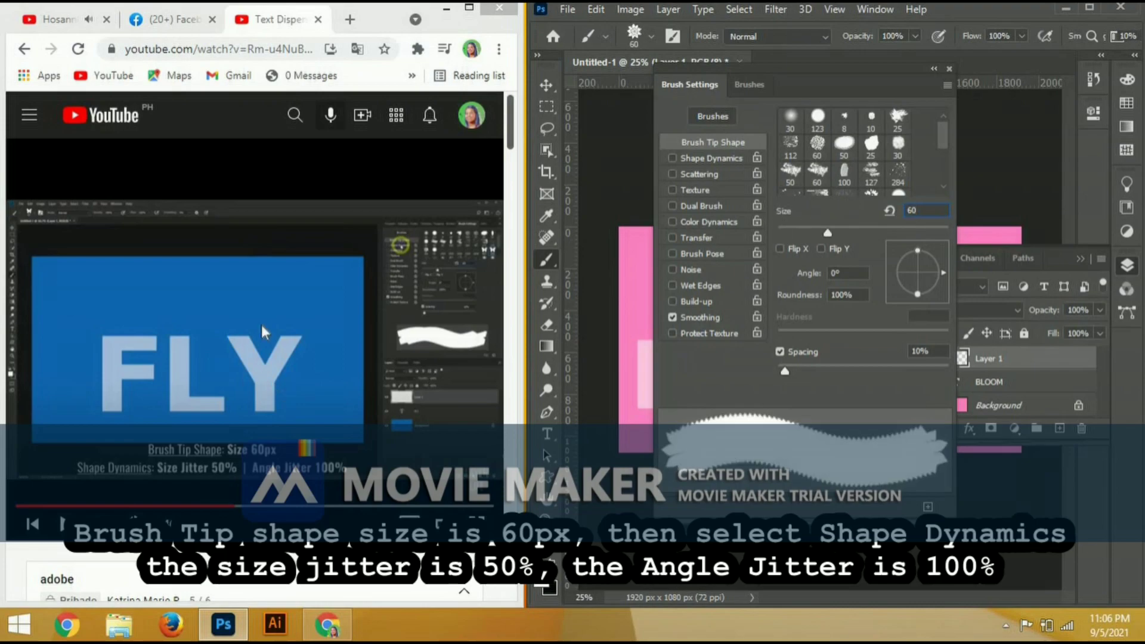
left_click(278, 303)
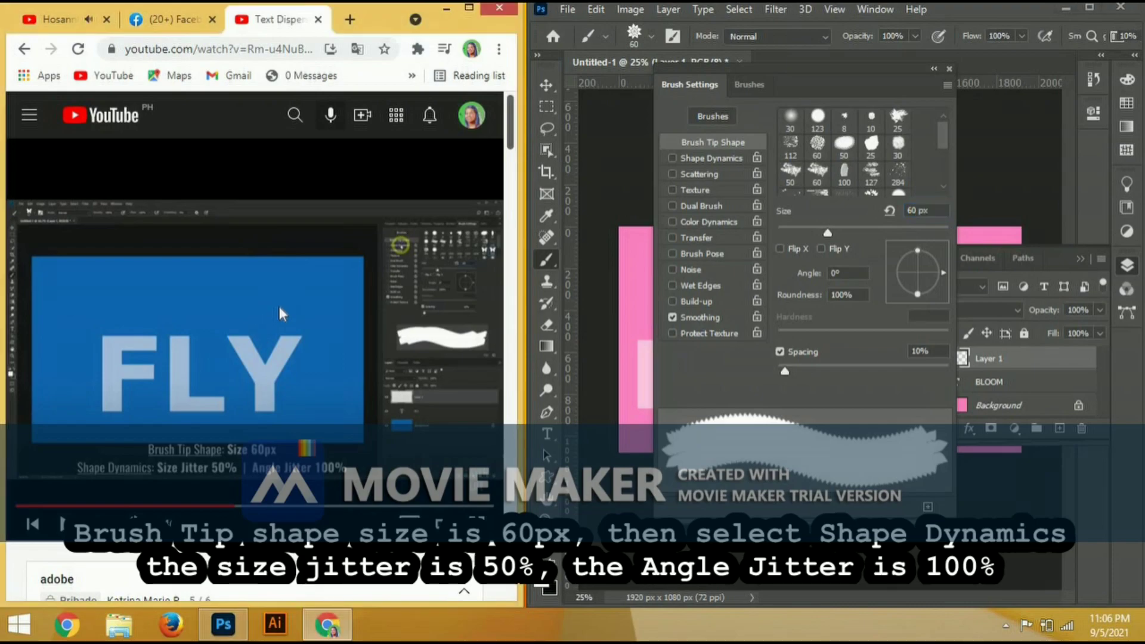
Pause the tutorial and enable Shape Dynamics for the brush
left_click(285, 341)
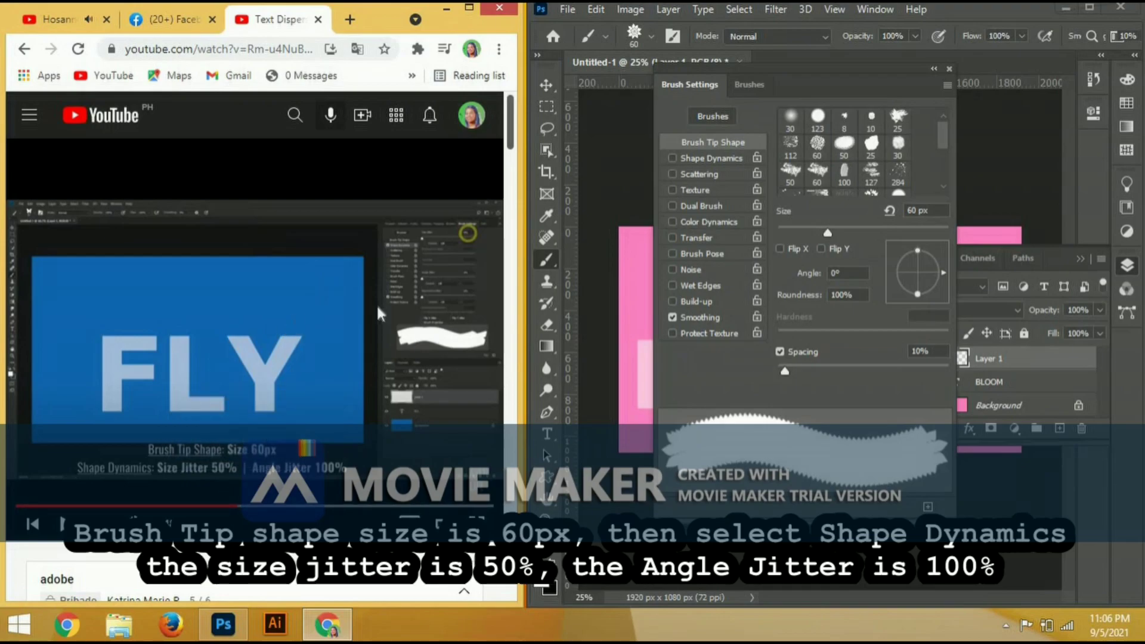
left_click(728, 154)
left_click(729, 156)
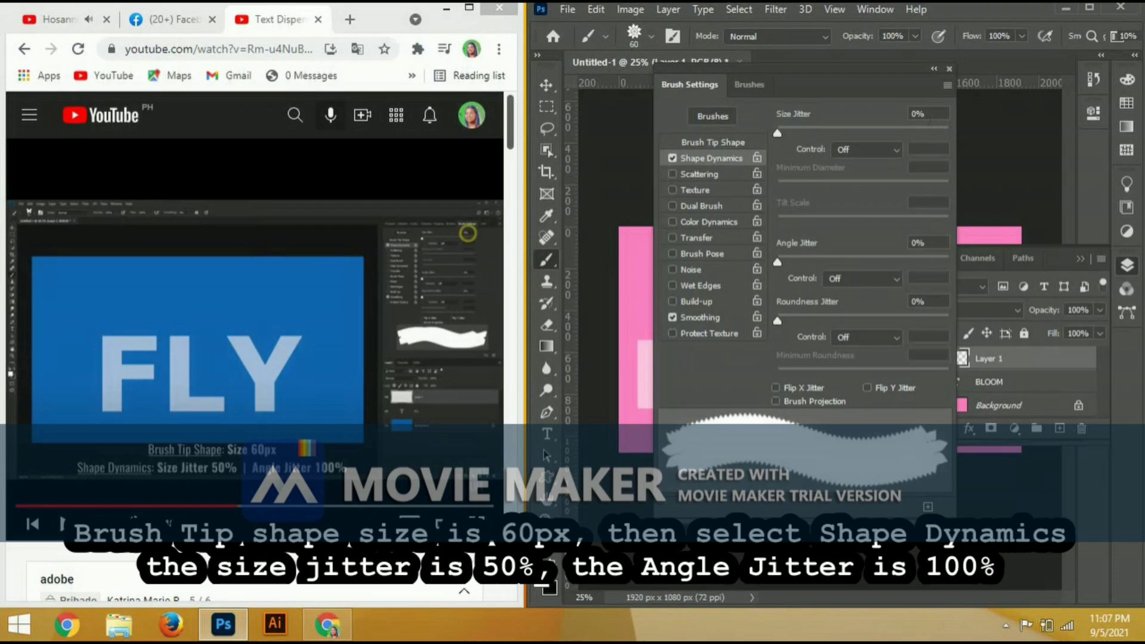
Enter 50% Size Jitter and 100% Angle Jitter in Shape Dynamics, then collapse Brush Settings
key("ctrl+a")
type("50")
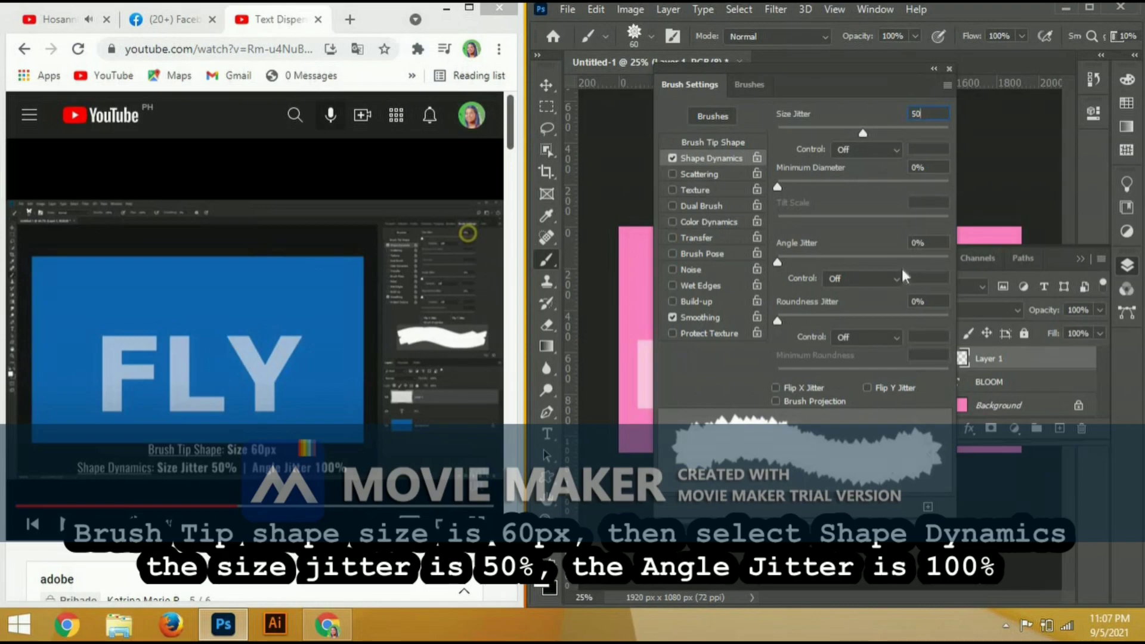
left_click(913, 243)
type("100")
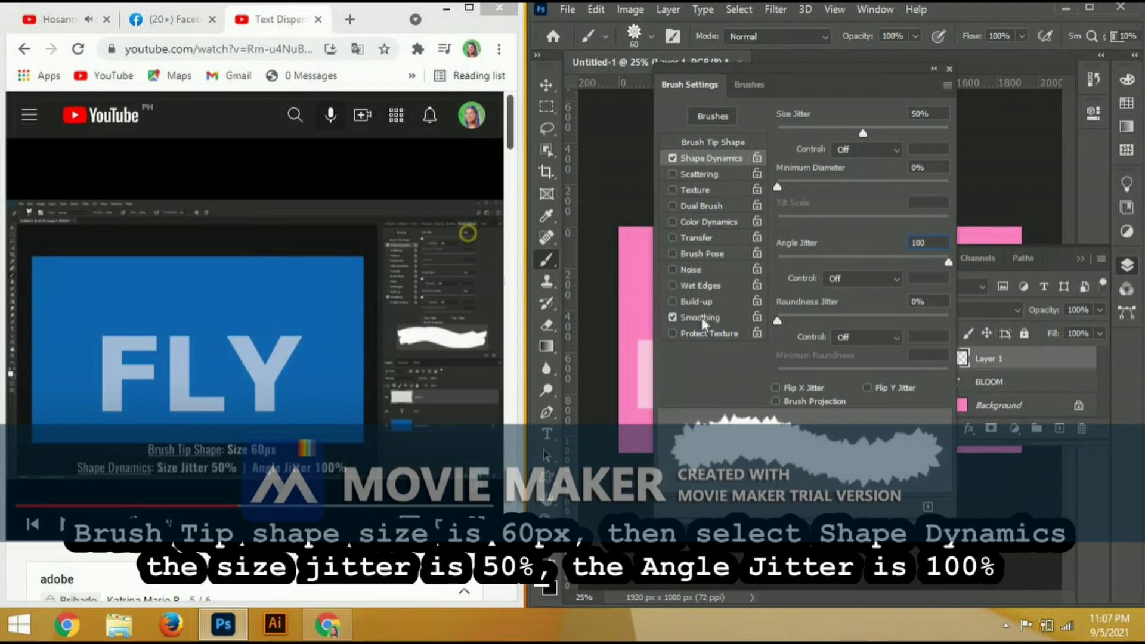
left_click(309, 304)
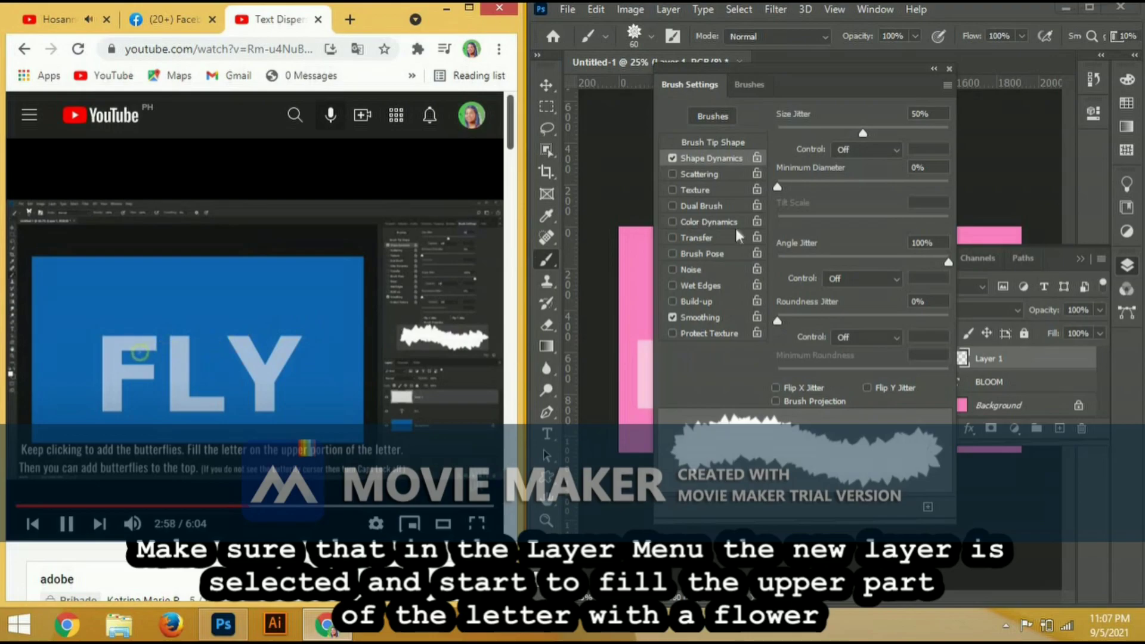
left_click(934, 69)
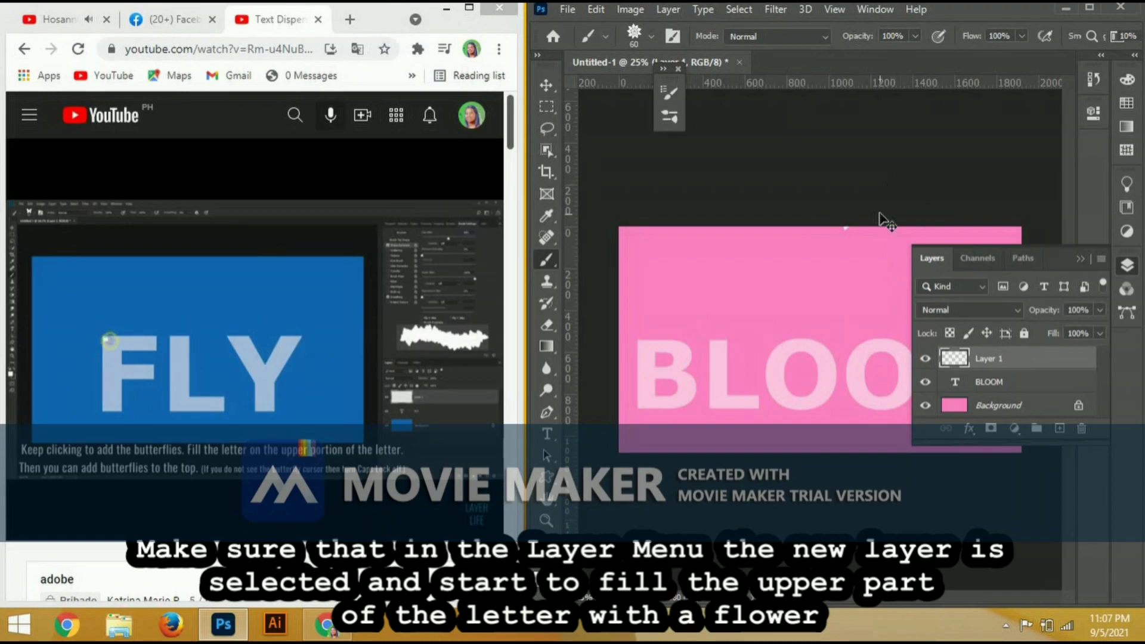
Remove the old Layer 1 and choose the 443 px flower brush preset
key("ctrl+a")
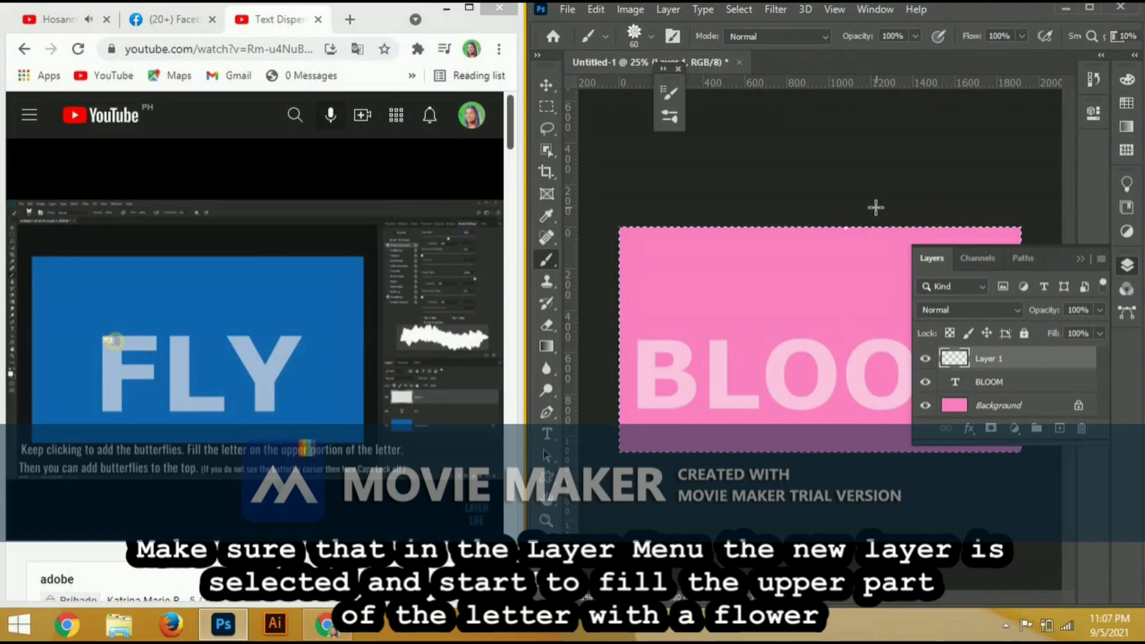
key("ctrl+z")
key("ctrl+z")
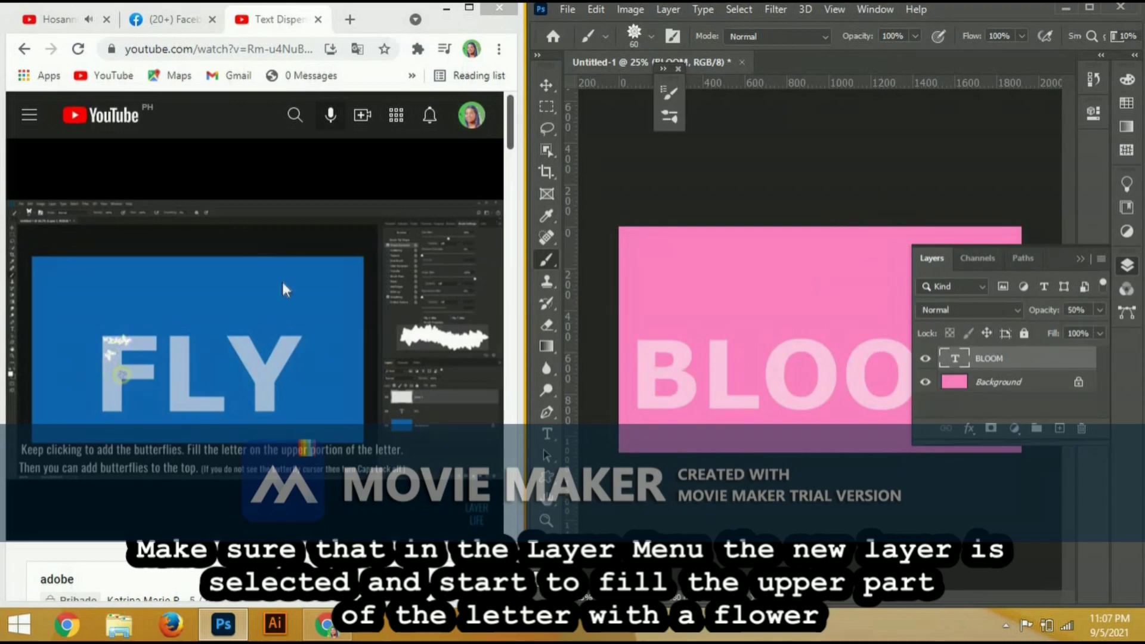
key("space")
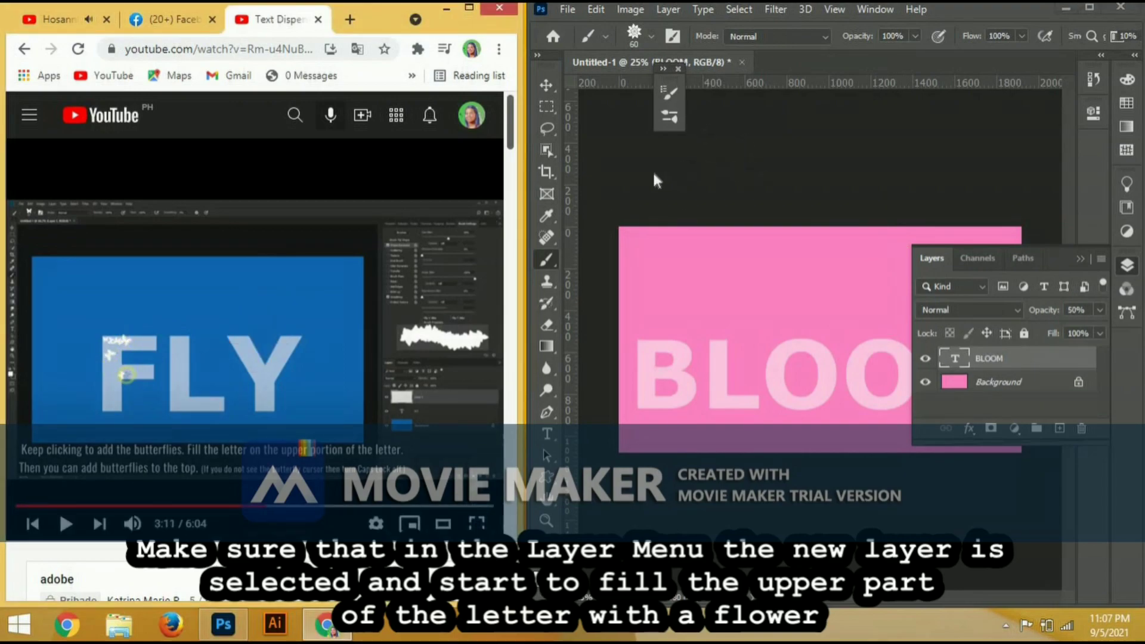
left_click(606, 38)
left_click(649, 34)
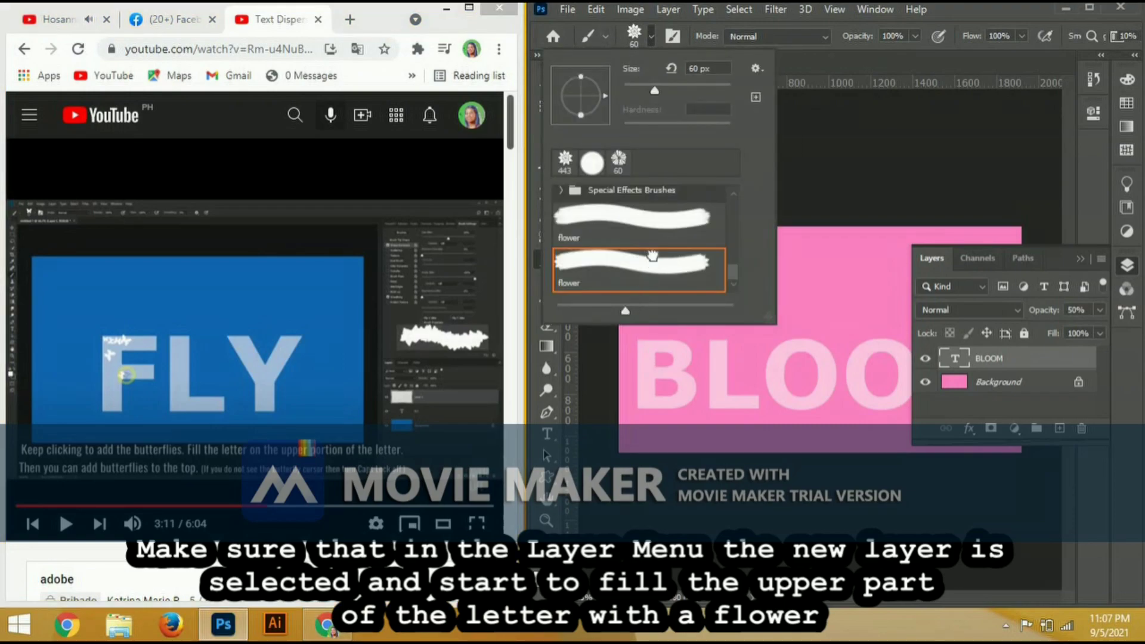
left_click(565, 161)
left_click(958, 12)
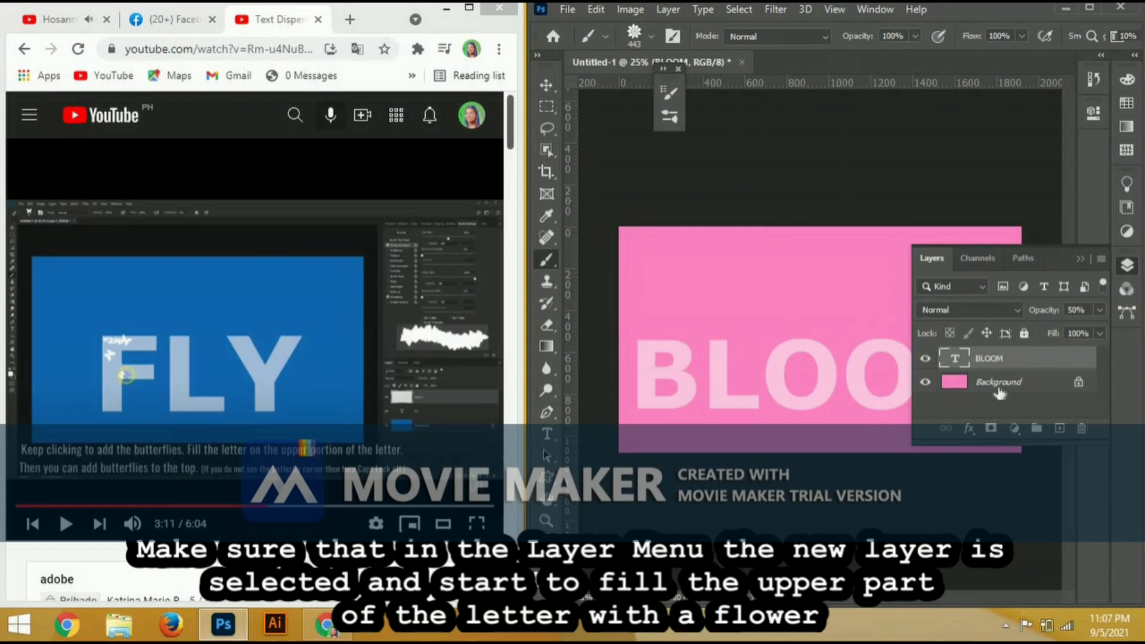
Add a new empty layer above BLOOM and keep the regular Brush tool with its preset
left_click(1061, 429)
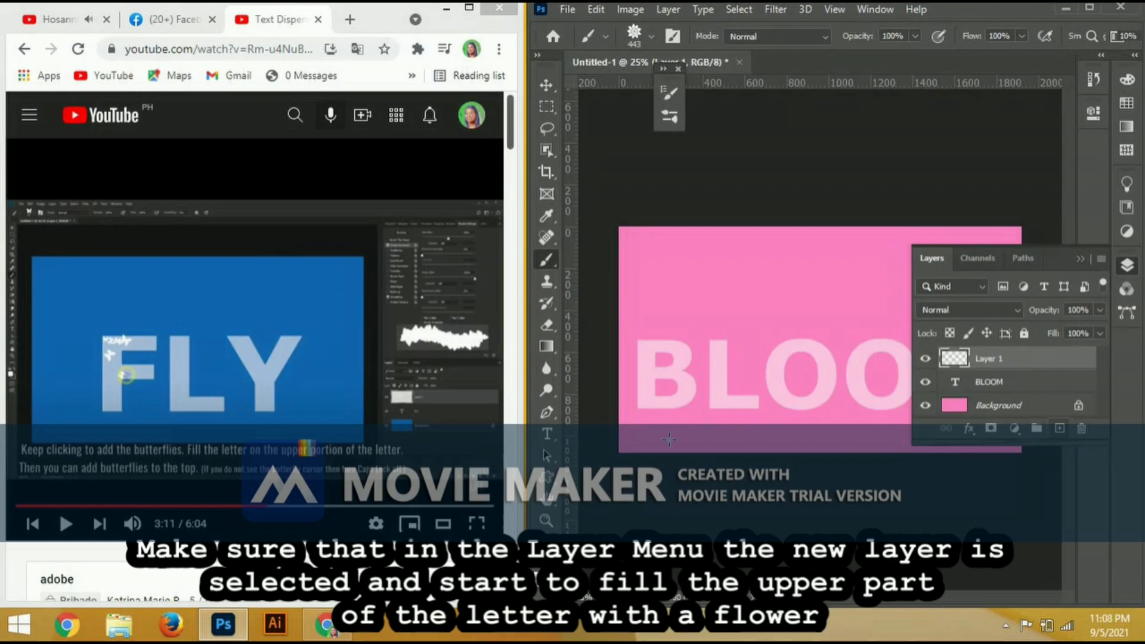
right_click(547, 257)
left_click(592, 259)
left_click(606, 34)
left_click(650, 35)
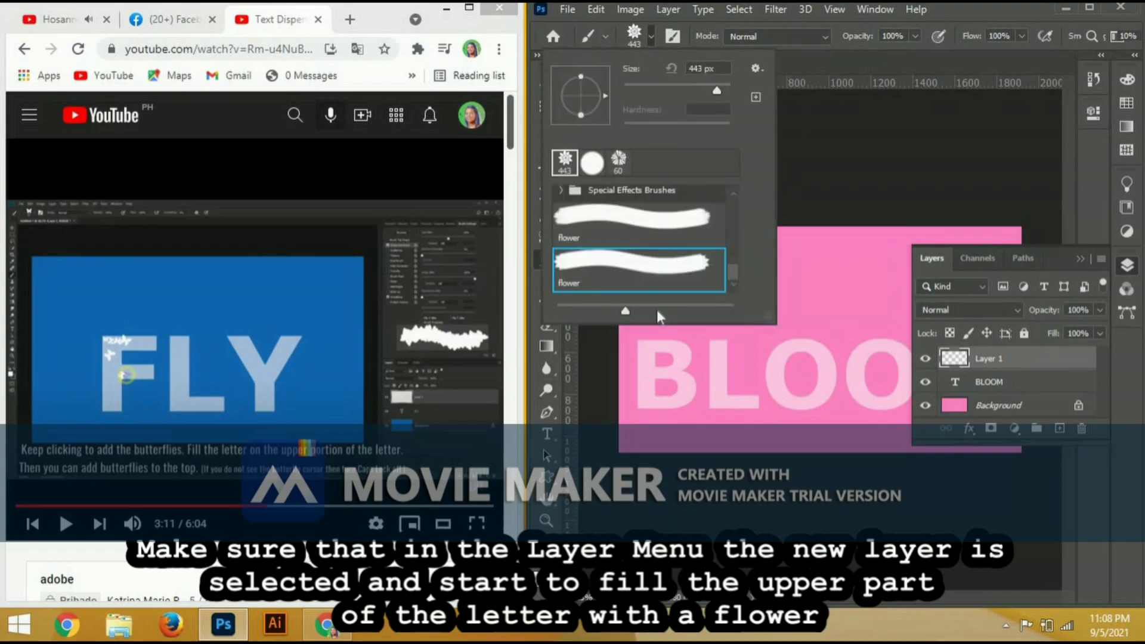
left_click(652, 36)
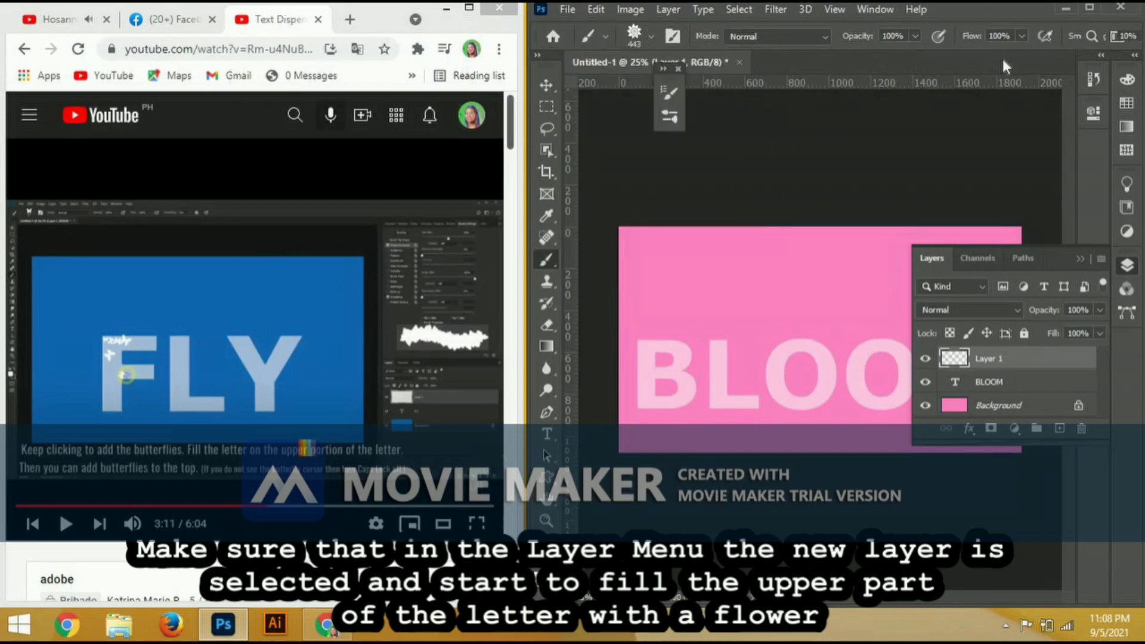
Open Brush Settings and set the flower brush tip size to 60 px
left_click(874, 9)
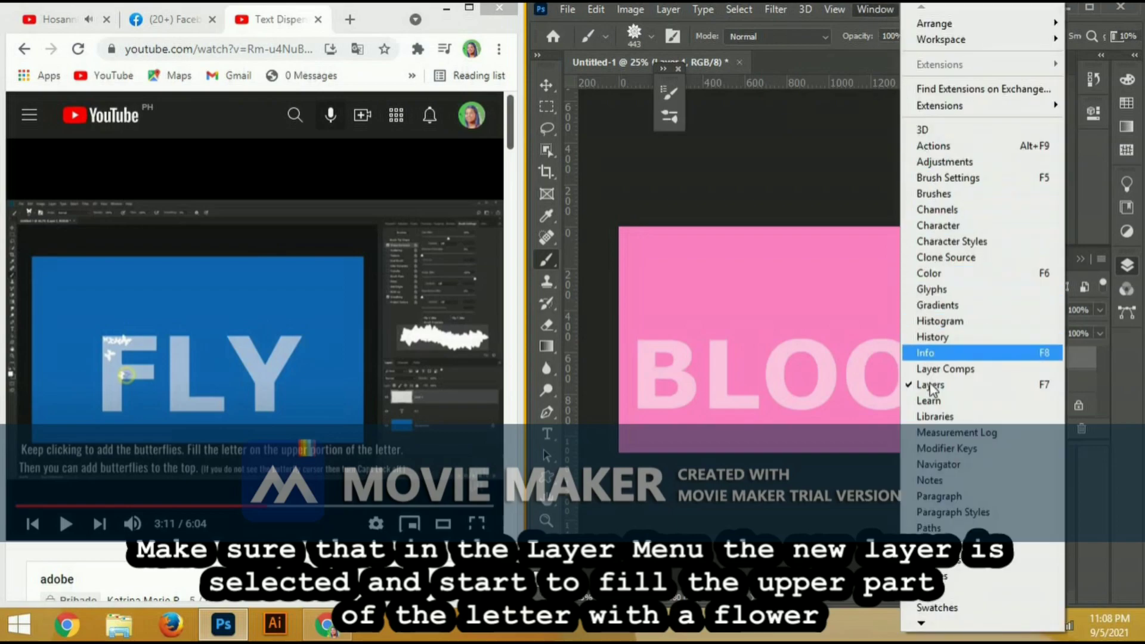
left_click(946, 177)
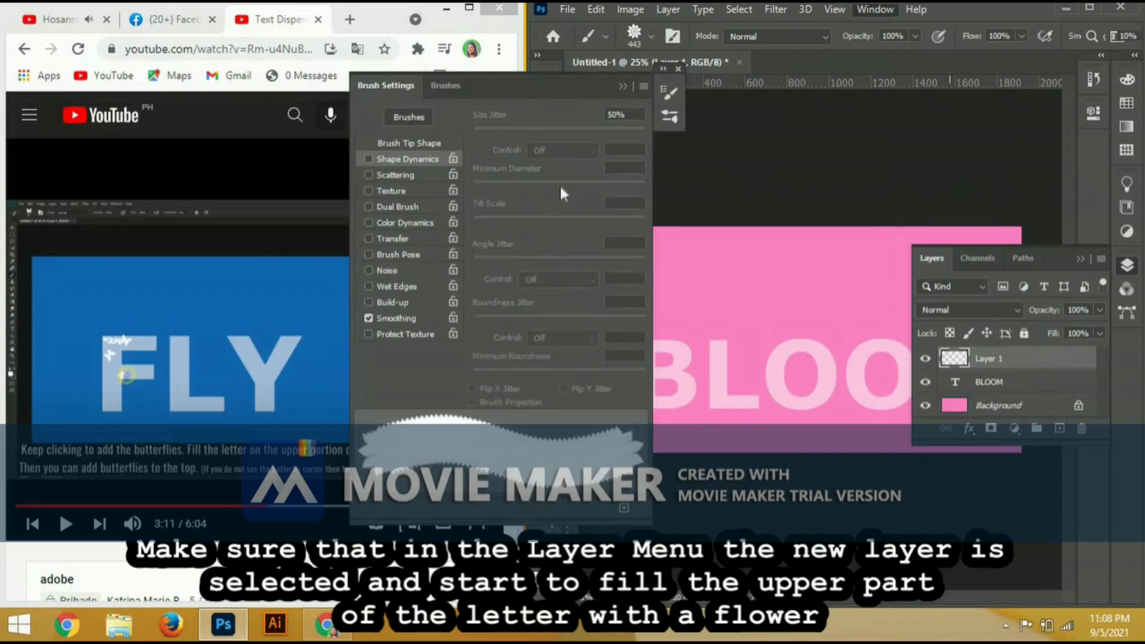
left_click(408, 143)
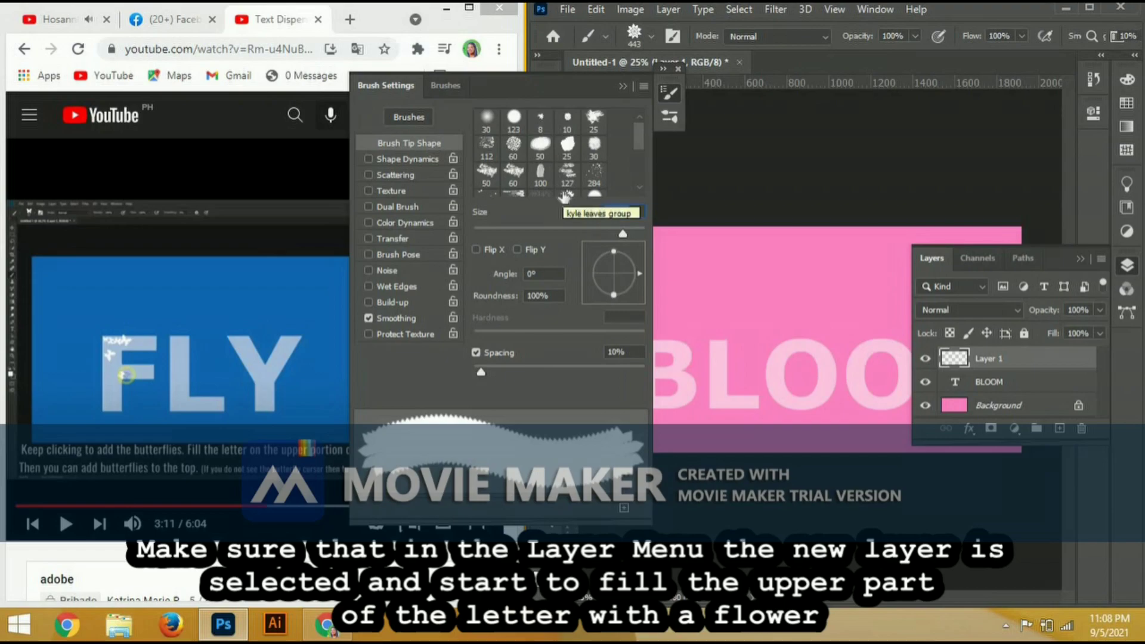
type("60")
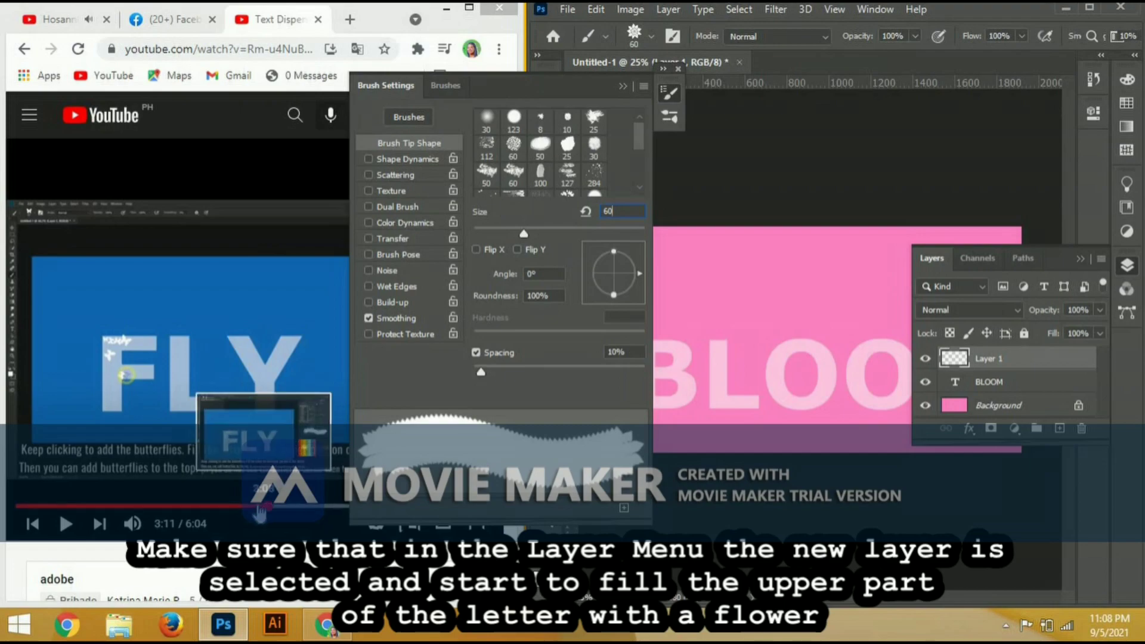
Enable Shape Dynamics with 50% Size Jitter and 100% Angle Jitter, then close Brush Settings
left_click(256, 507)
left_click(245, 507)
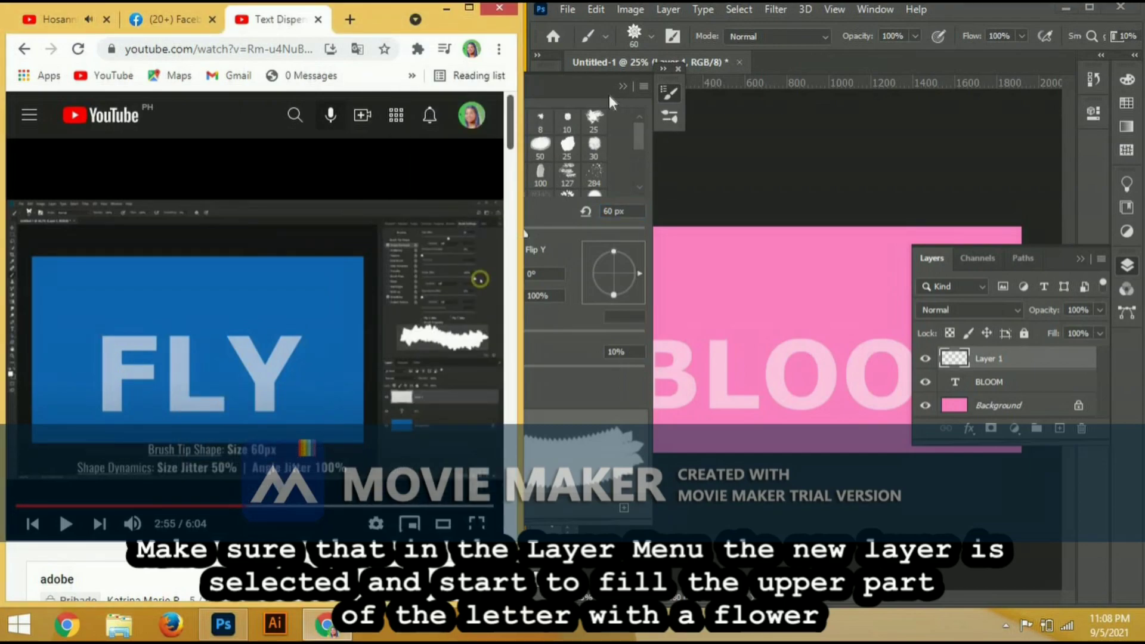
left_click(596, 81)
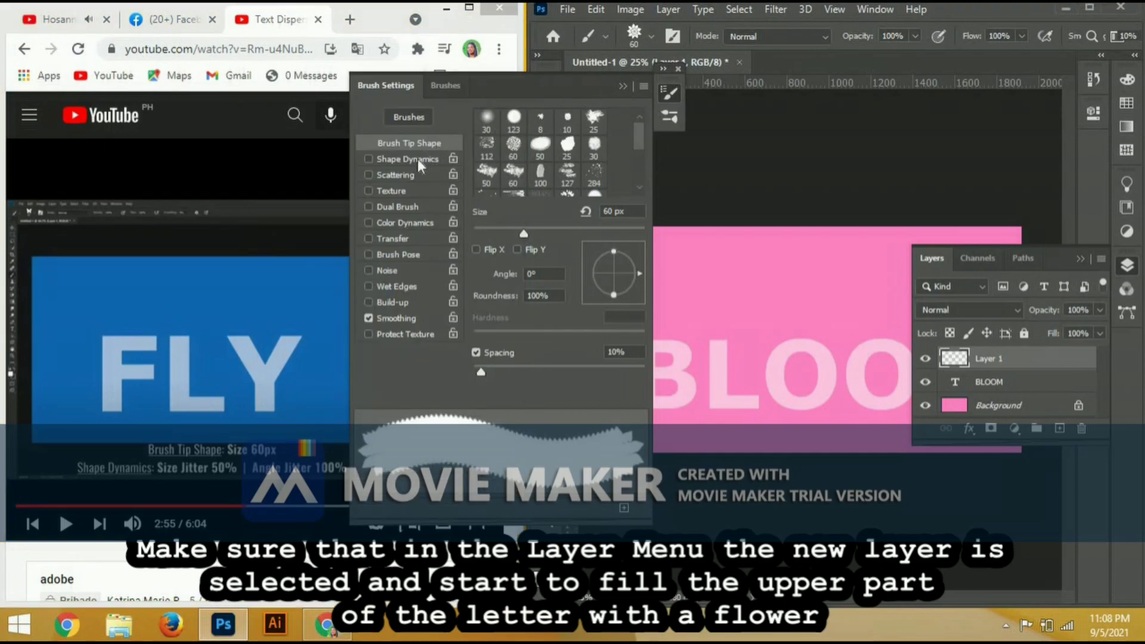
left_click(418, 159)
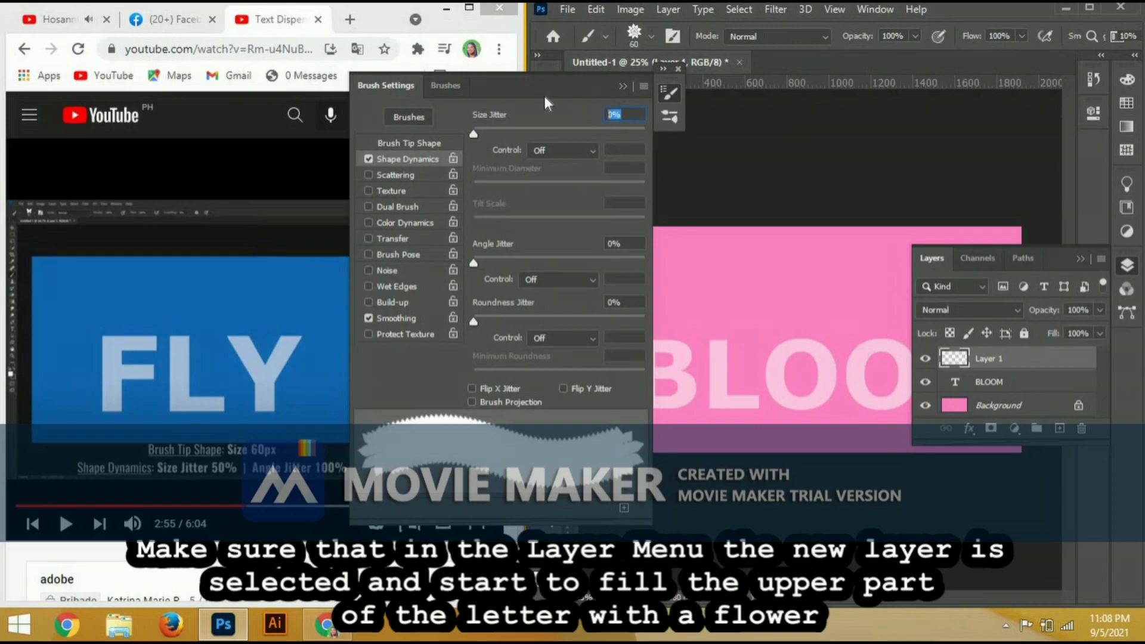
type("50")
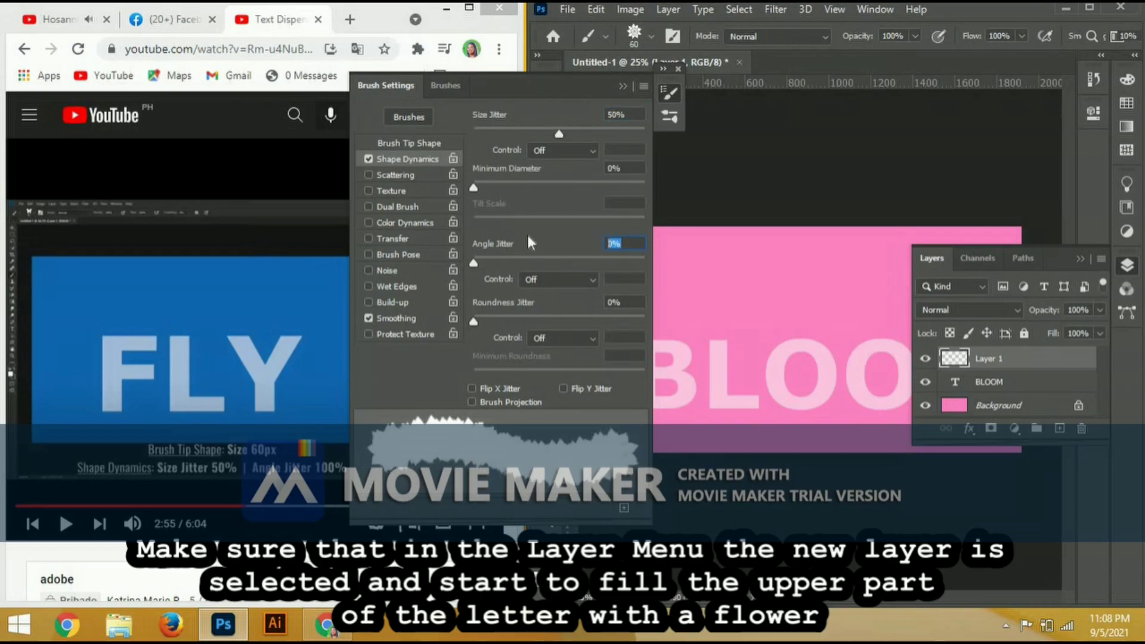
type("100")
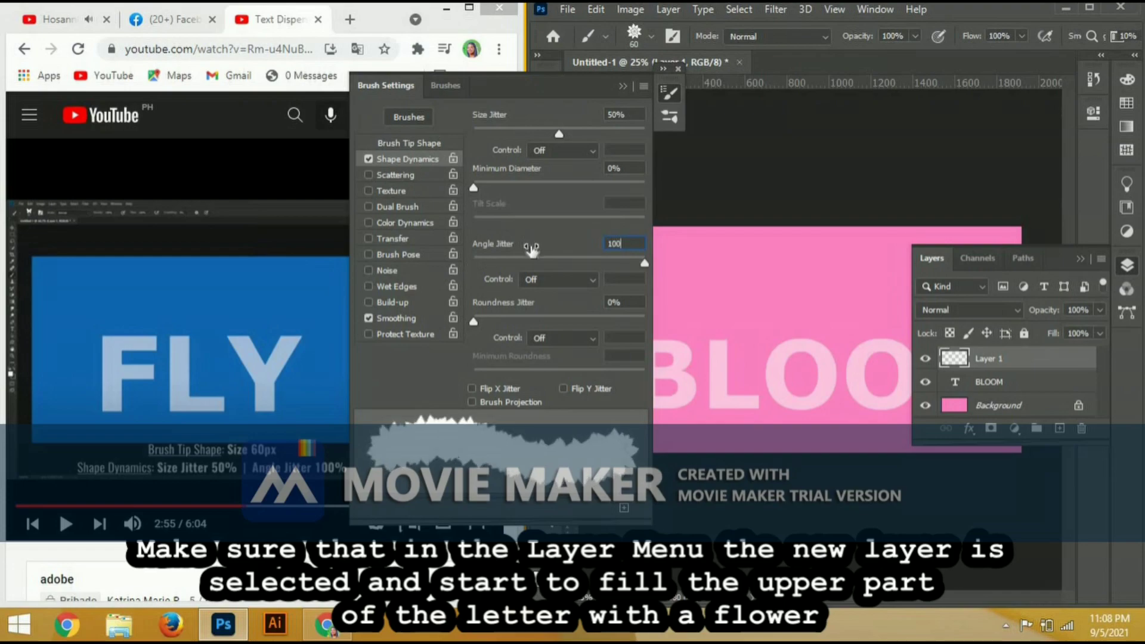
left_click(622, 85)
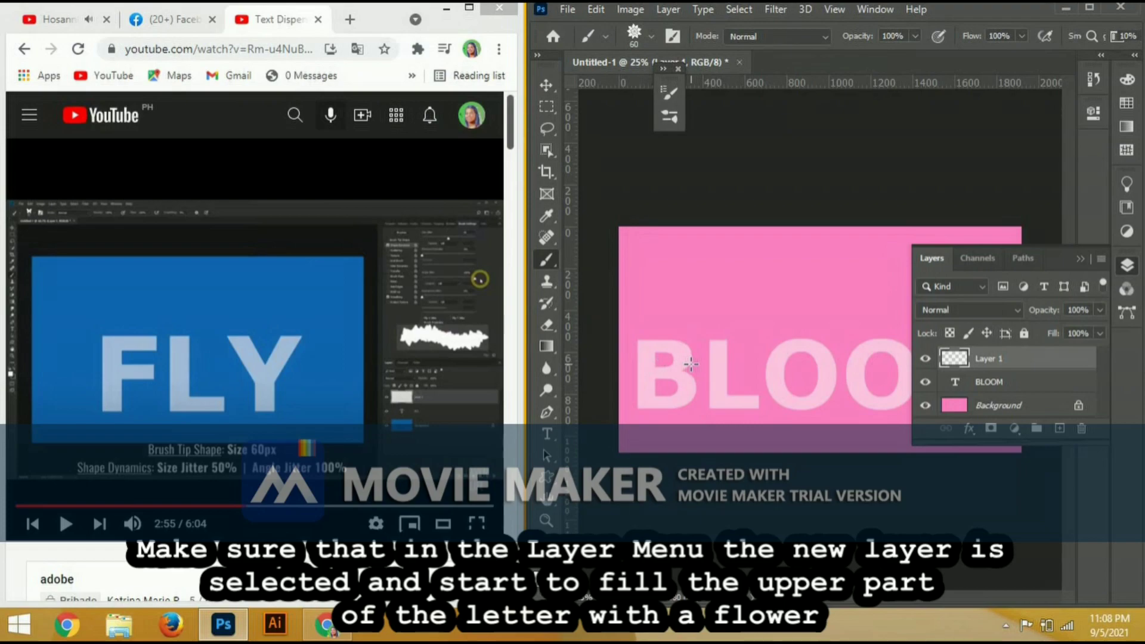
Zoom the canvas to 50% and pan to show the letters BLO
key("ctrl+plus")
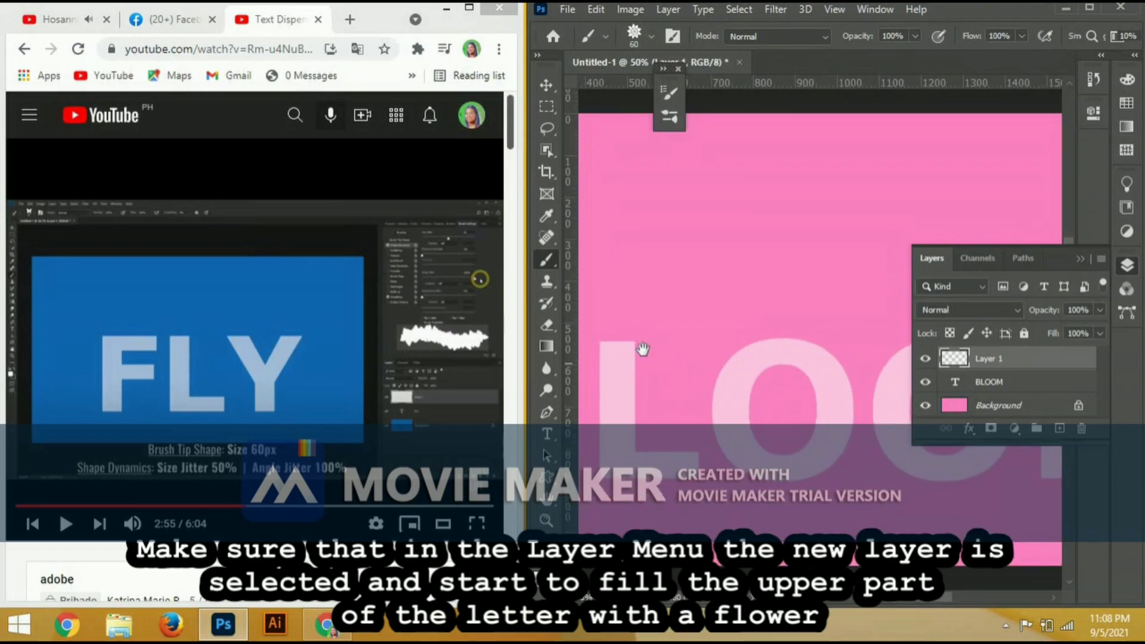
left_click_drag(652, 341, 832, 335)
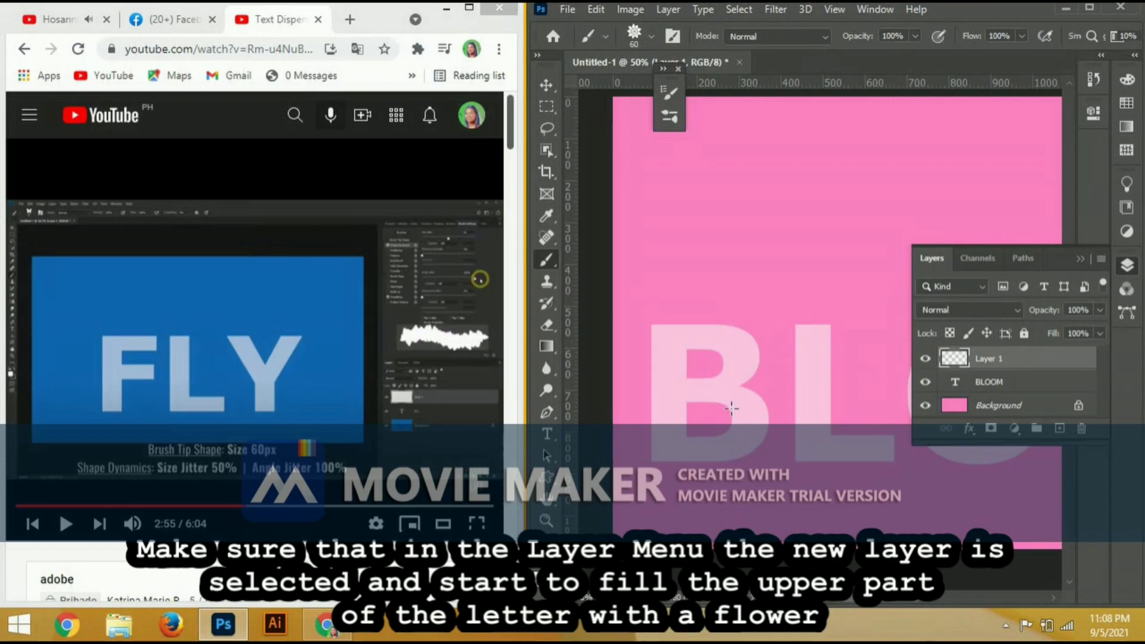
left_click(278, 483)
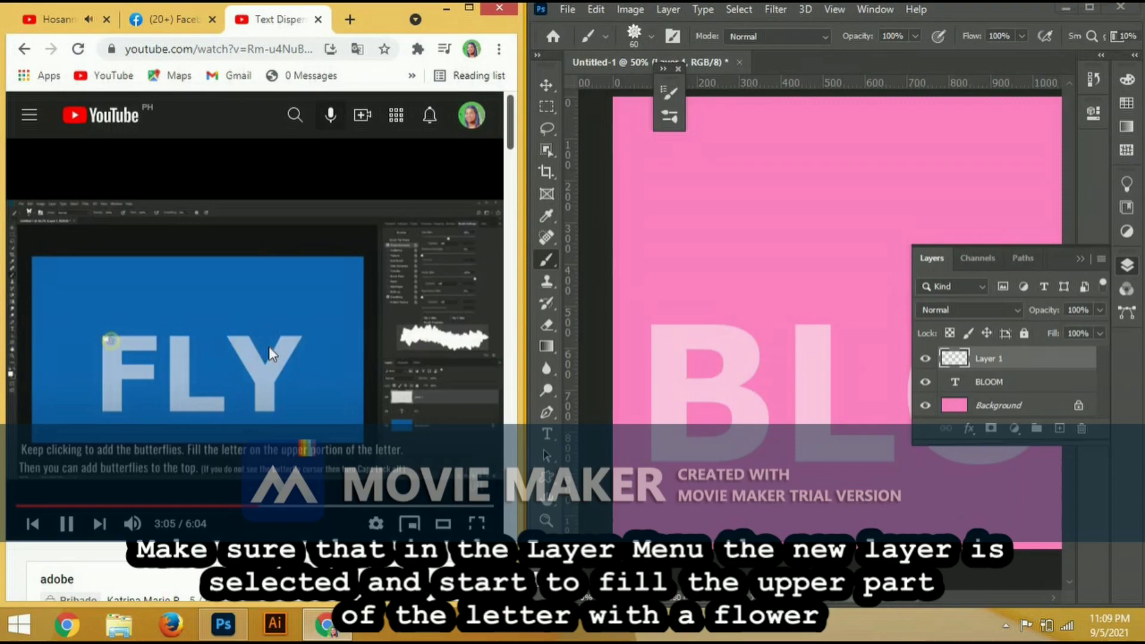
key("space")
left_click(973, 19)
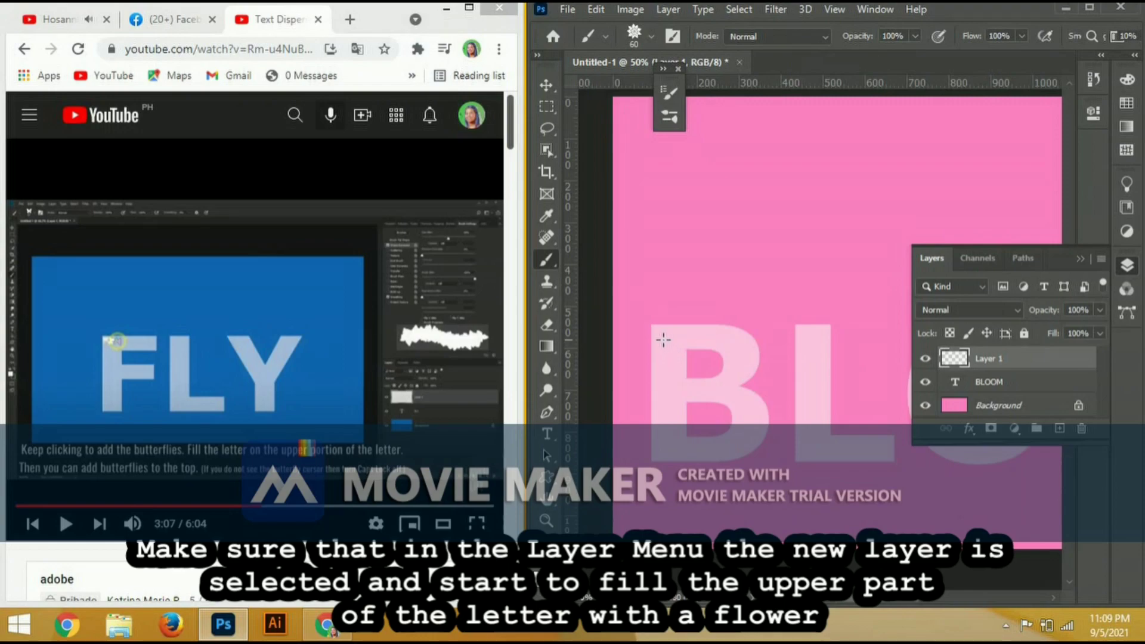
Show the flower brush outline, shrink it to 35 px, and maximize the Photoshop window
key("Caps_Lock")
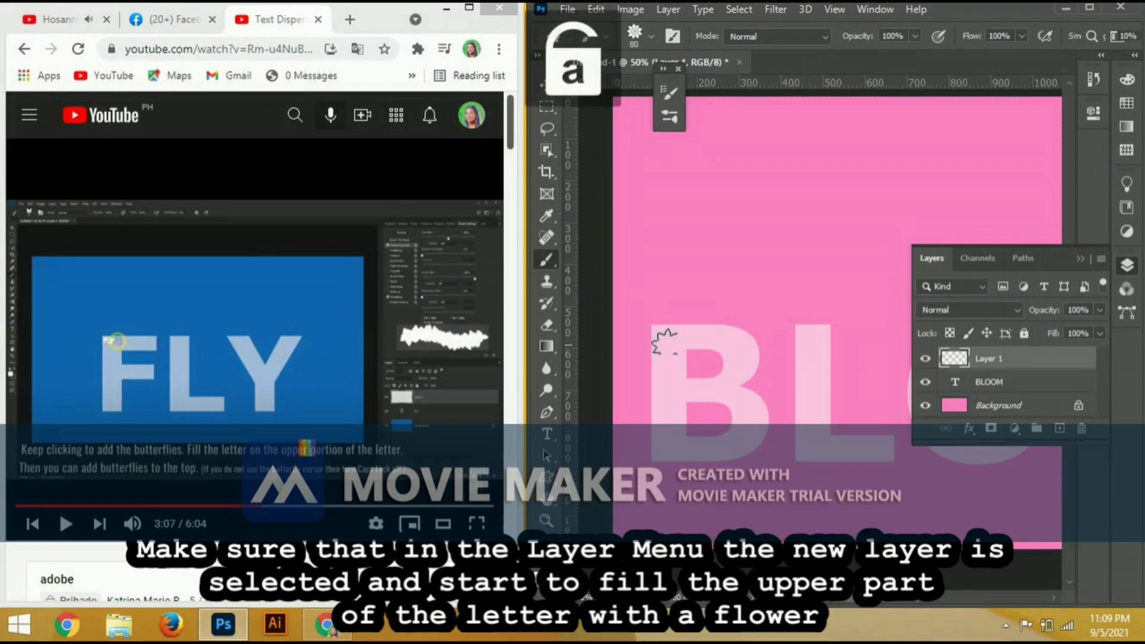
key("bracketleft")
key("bracketleft")
key("bracketleft")
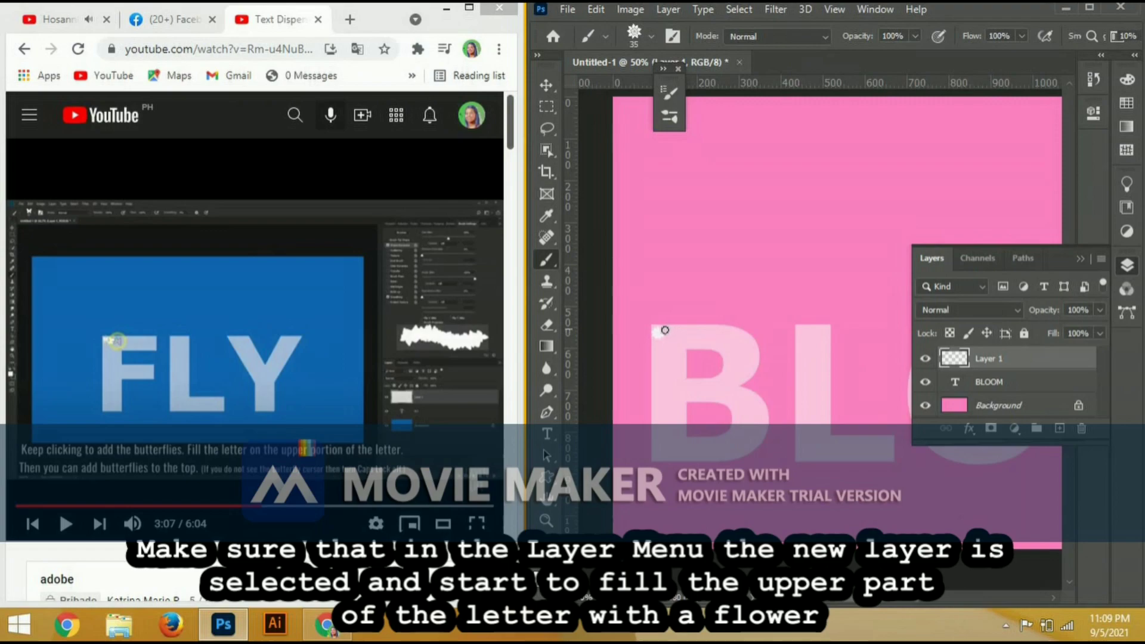
left_click(1090, 9)
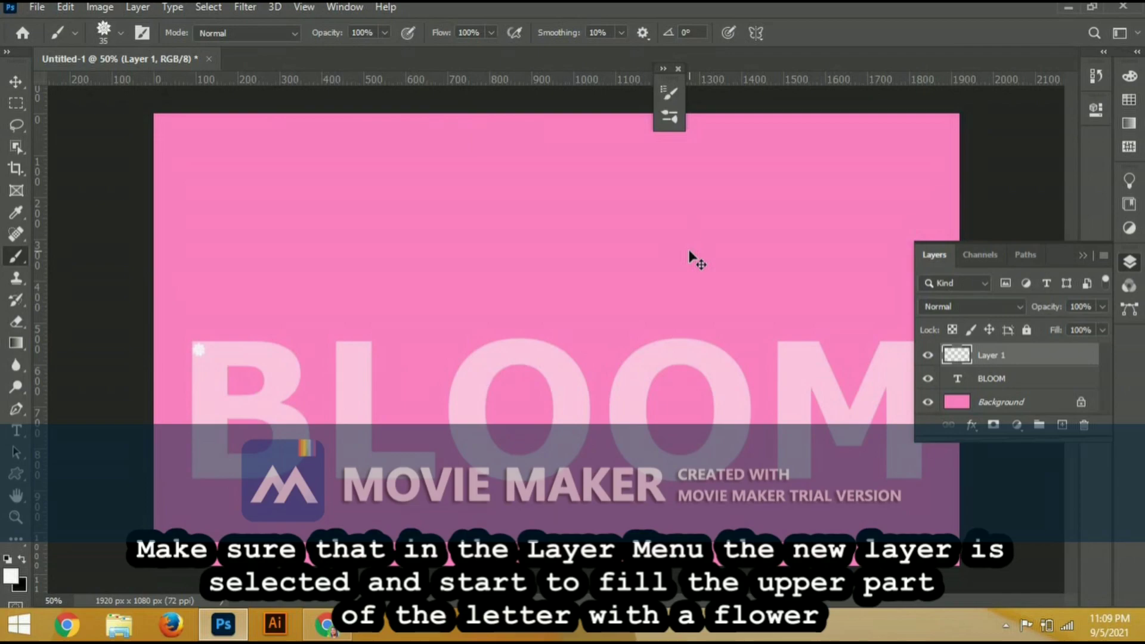
Zoom in and drag a horizontal guide down to mid-height of the BLOOM letters
key("ctrl+plus")
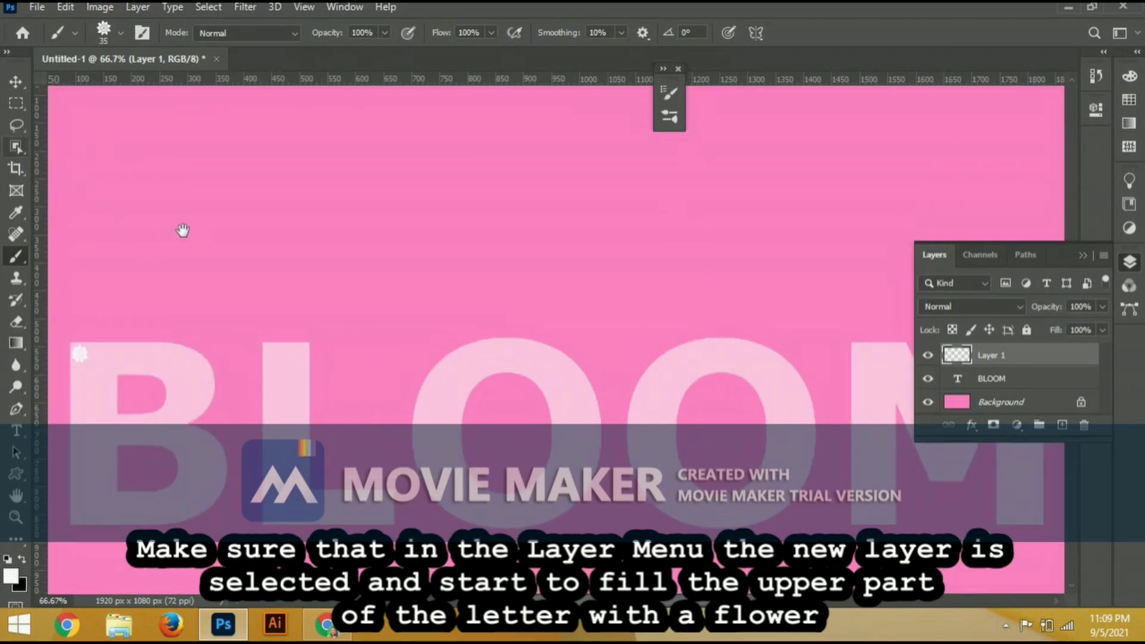
left_click_drag(143, 254, 291, 169)
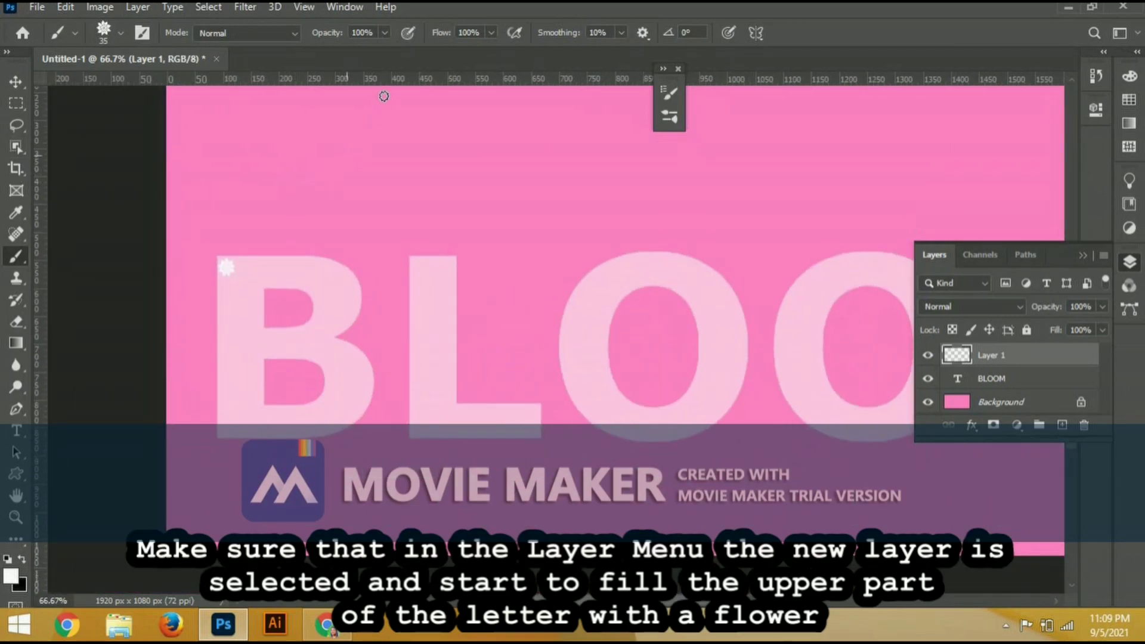
left_click_drag(386, 89, 374, 336)
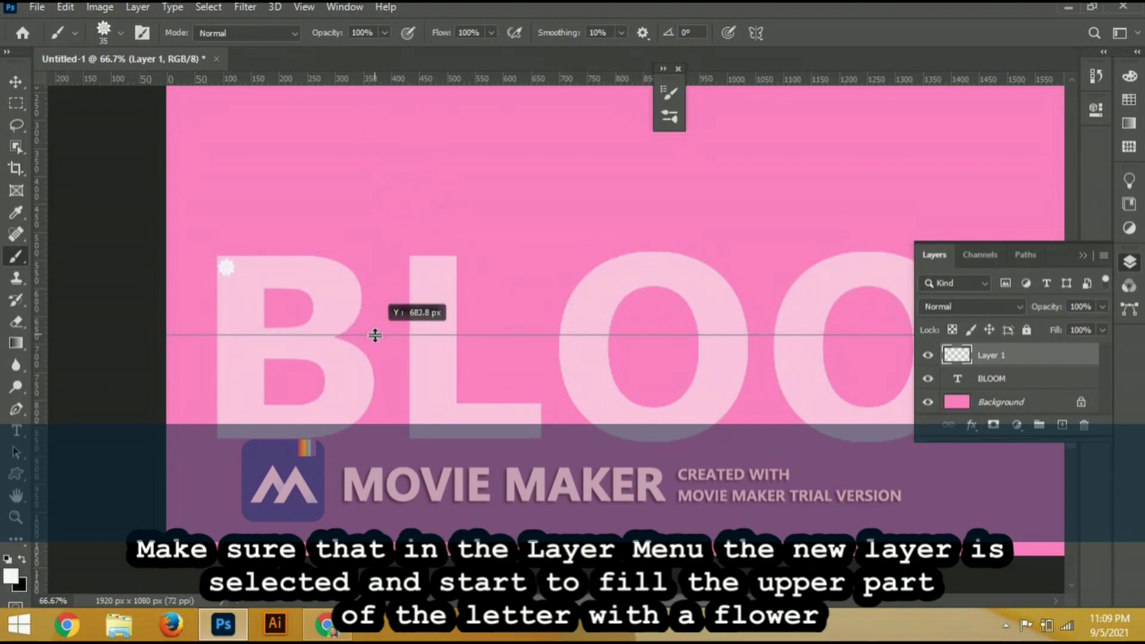
left_click_drag(376, 337, 398, 339)
mouse_move(631, 431)
left_mouse_down()
mouse_move(423, 343)
mouse_move(355, 333)
mouse_move(556, 397)
mouse_move(467, 376)
mouse_move(310, 364)
left_mouse_up()
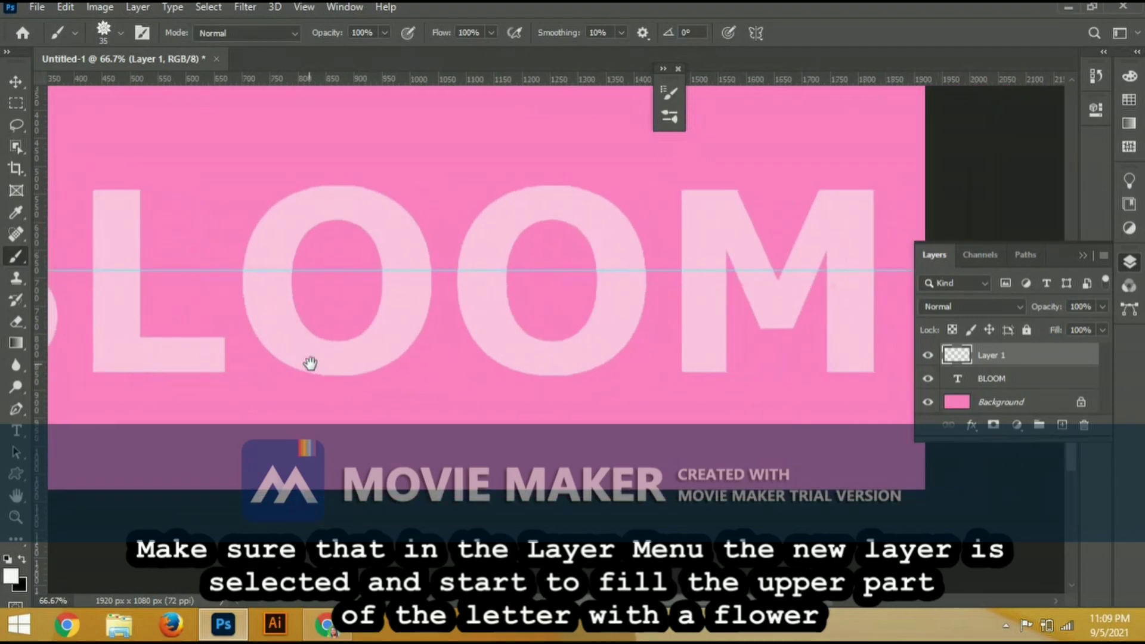
mouse_move(380, 385)
left_mouse_down()
mouse_move(581, 392)
mouse_move(641, 418)
left_mouse_up()
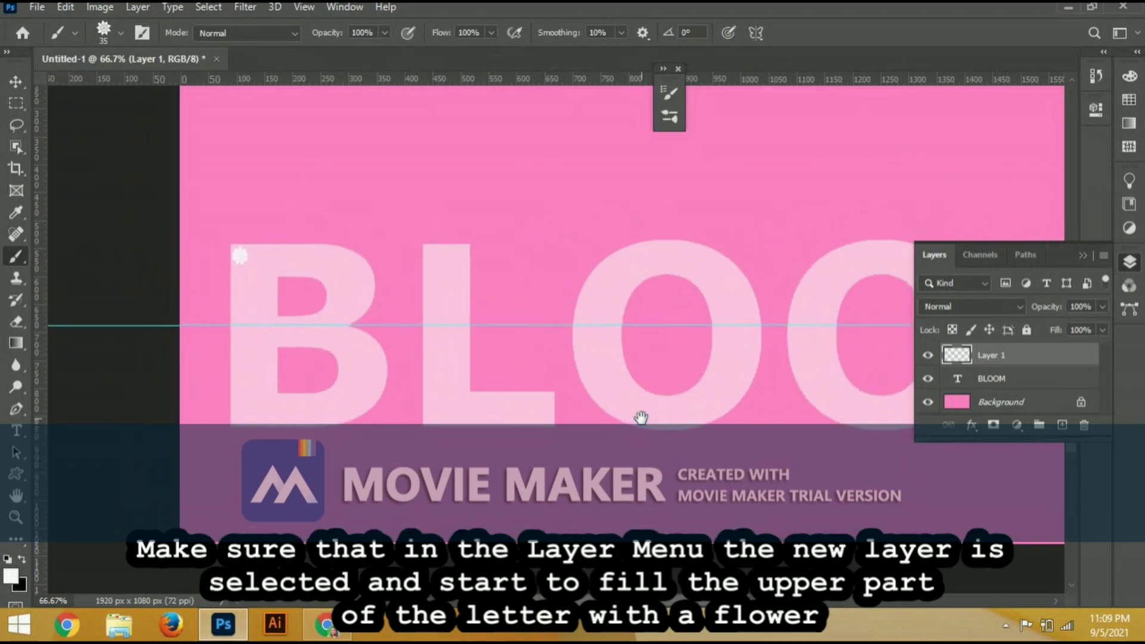
Make Layer 1 active, reposition the guide to about 690 px, and zoom back to 100%
left_click(642, 419, "ctrl")
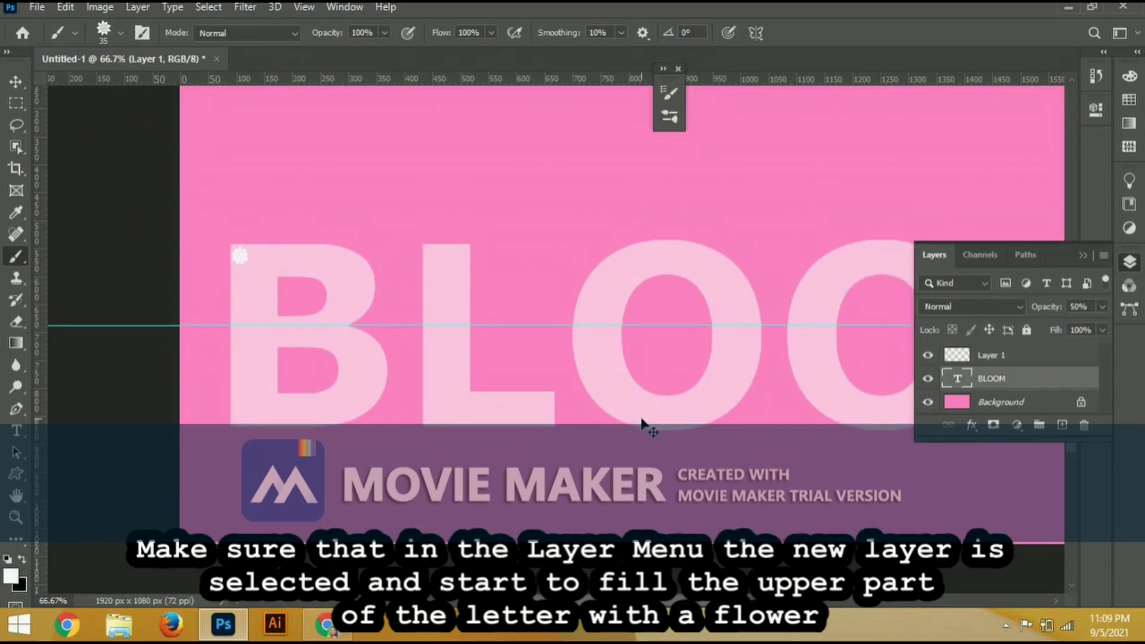
key("ctrl+plus")
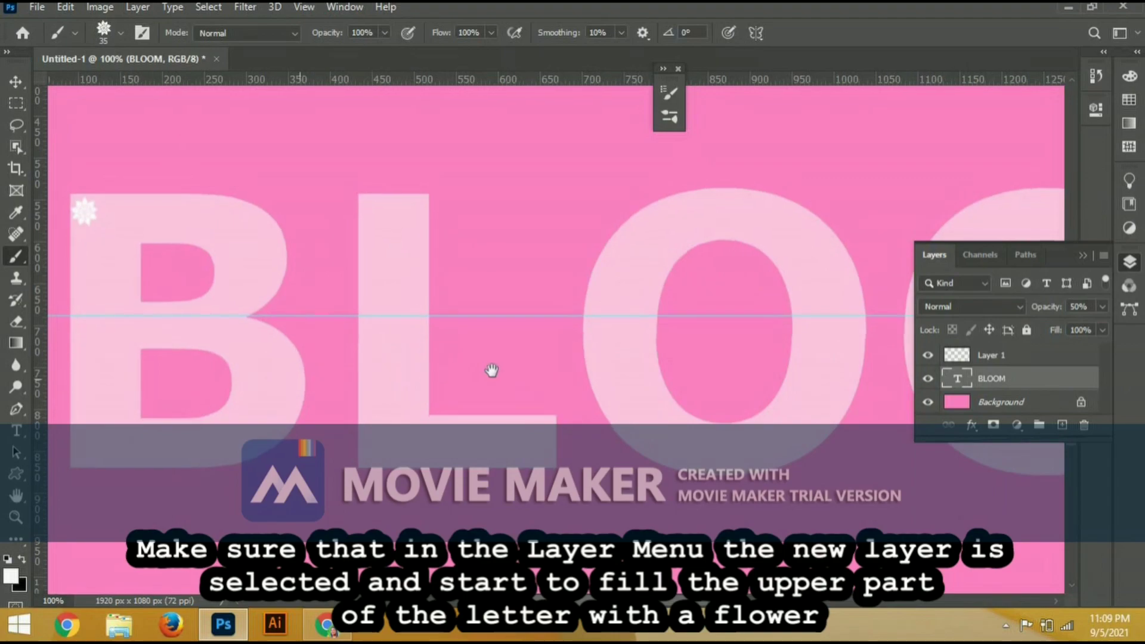
key("ctrl+plus")
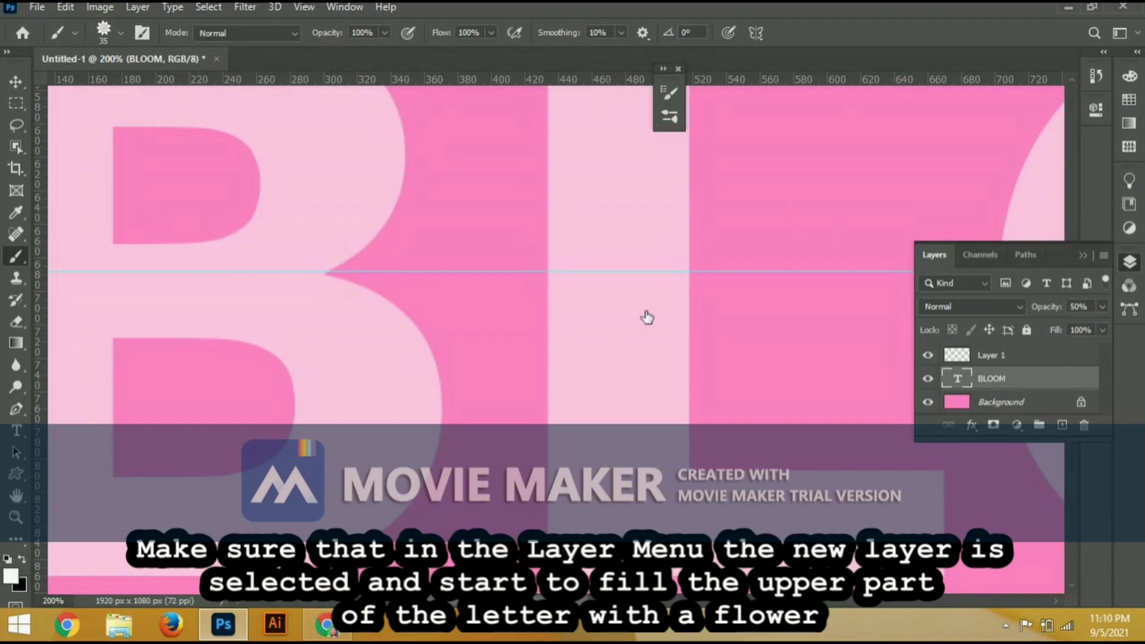
key("alt+bracketleft")
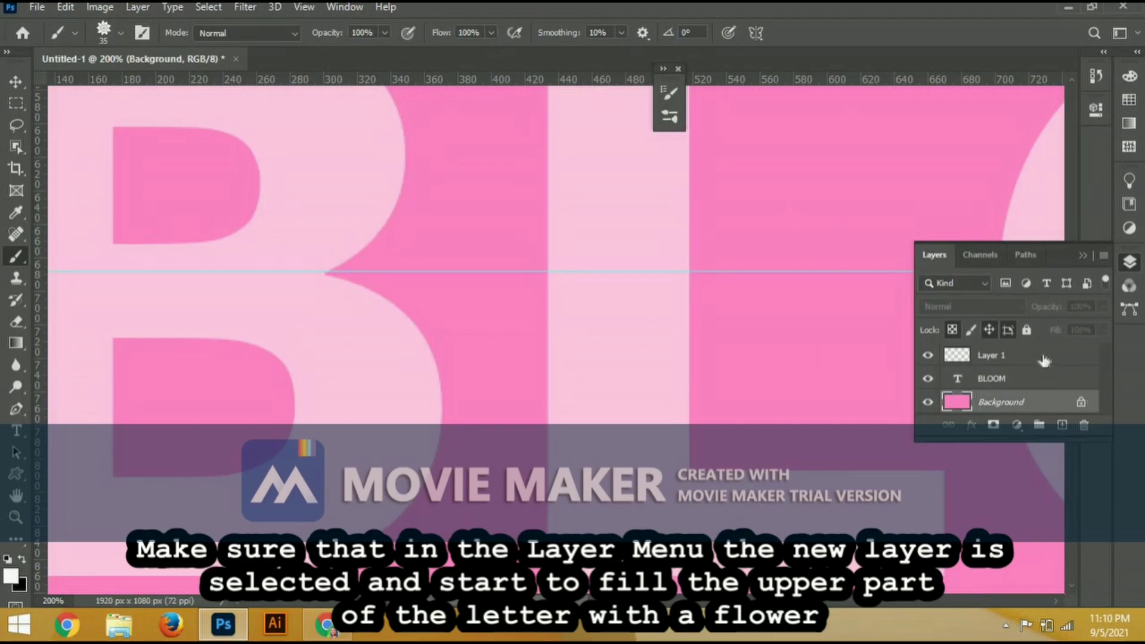
left_click(1031, 374)
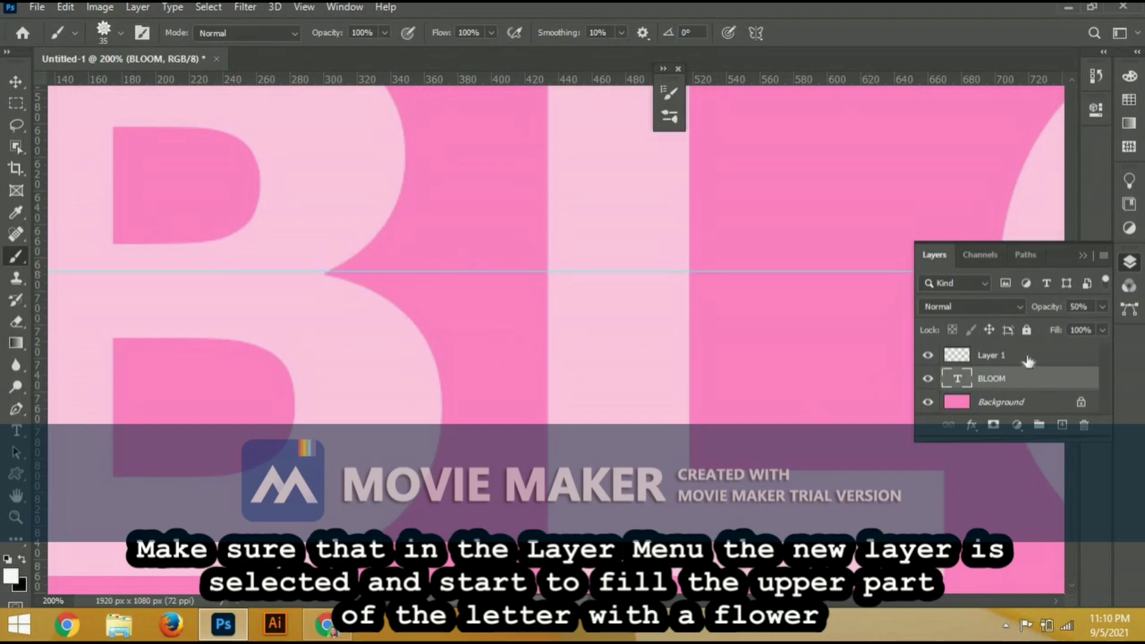
left_click(1028, 358)
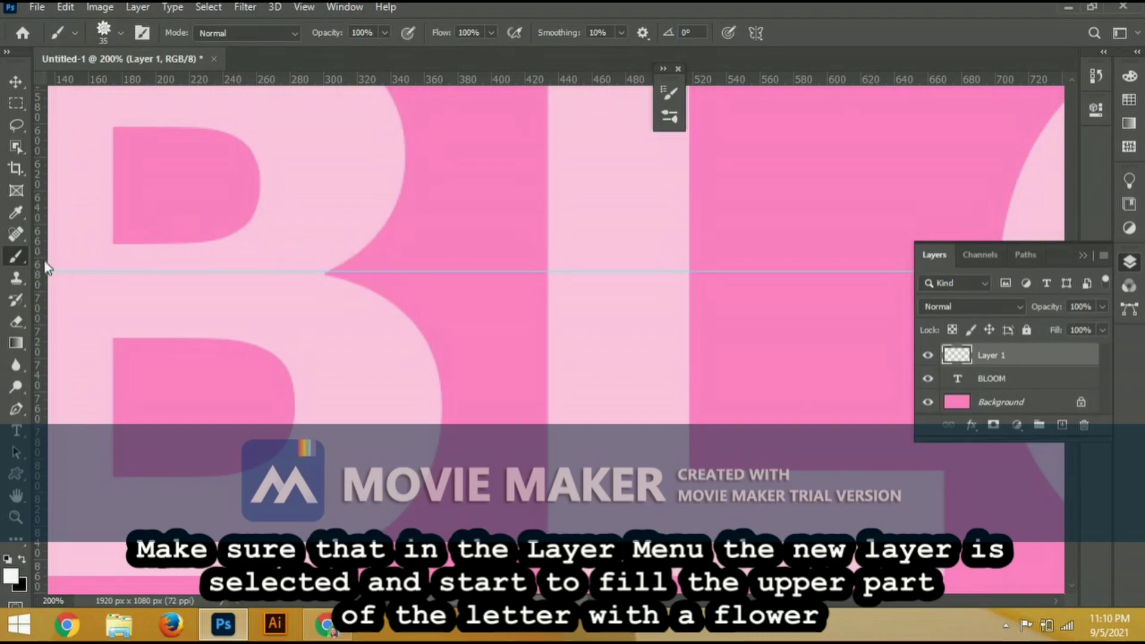
left_click_drag(52, 270, 350, 274)
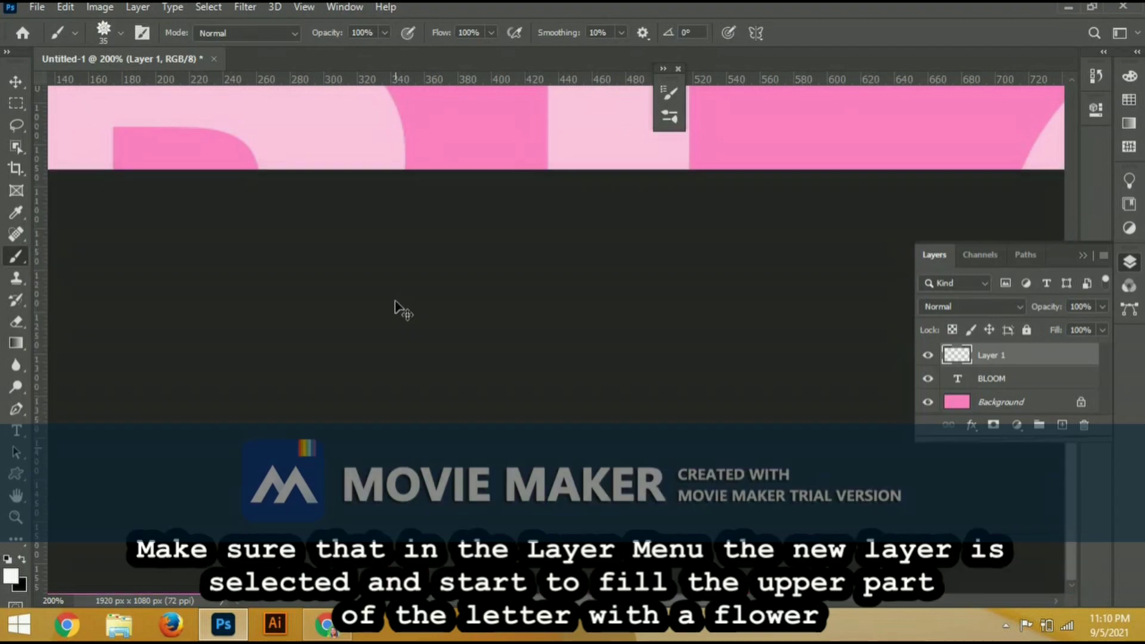
key("ctrl+minus")
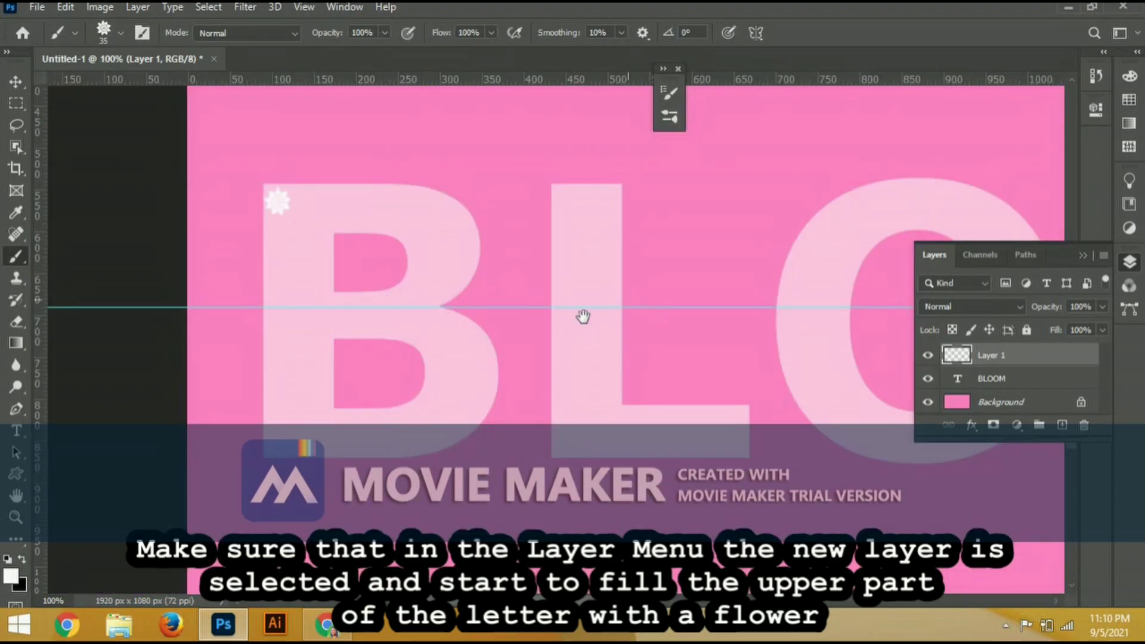
Stamp white flowers over the tops of the B and L and rising above them
left_click_drag(583, 316, 542, 343)
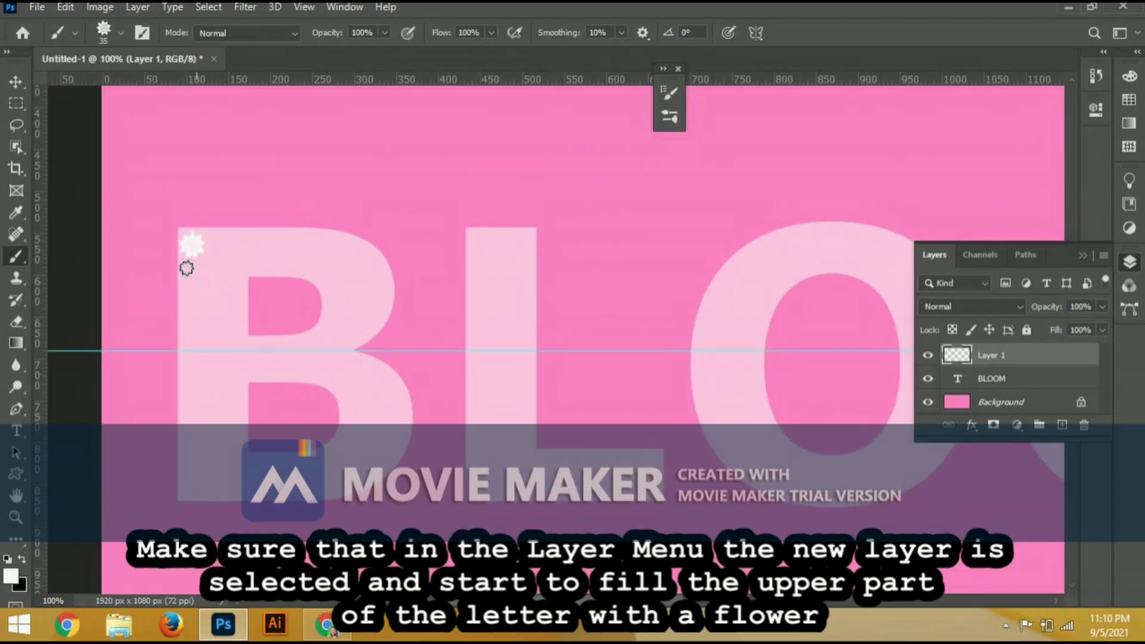
mouse_move(185, 261)
left_mouse_down()
mouse_move(189, 325)
mouse_move(240, 240)
mouse_move(191, 342)
mouse_move(240, 332)
mouse_move(263, 243)
mouse_move(251, 336)
mouse_move(261, 261)
mouse_move(324, 281)
mouse_move(296, 340)
mouse_move(333, 305)
mouse_move(312, 245)
mouse_move(245, 333)
mouse_move(337, 340)
mouse_move(379, 306)
mouse_move(356, 274)
mouse_move(361, 298)
left_mouse_up()
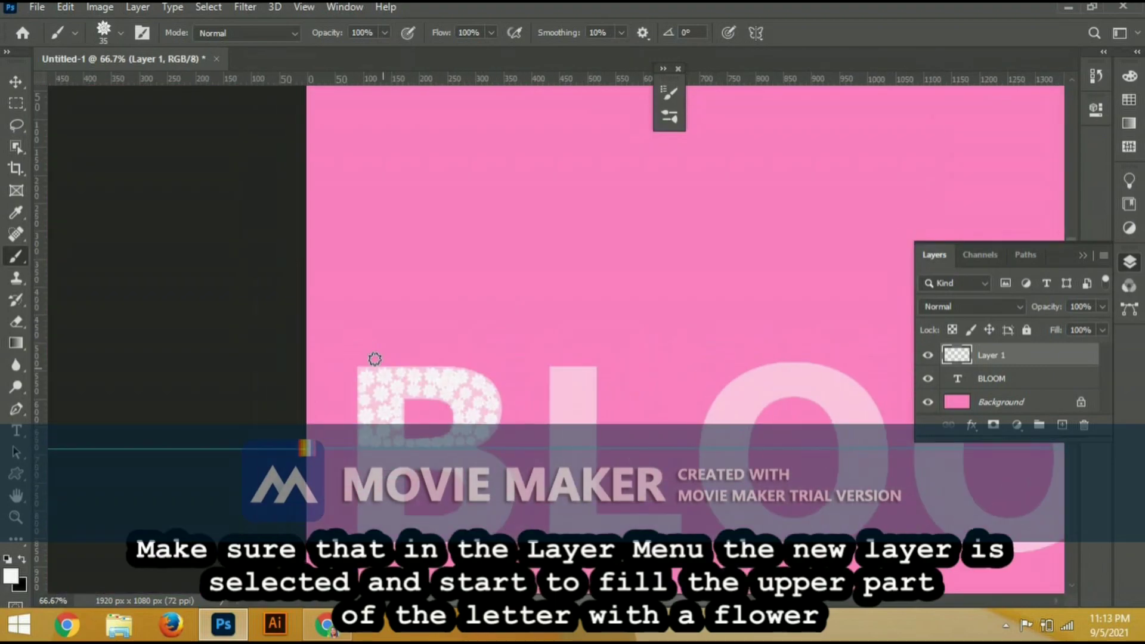
mouse_move(469, 362)
left_mouse_down()
mouse_move(409, 351)
mouse_move(384, 309)
mouse_move(420, 294)
mouse_move(412, 271)
left_mouse_up()
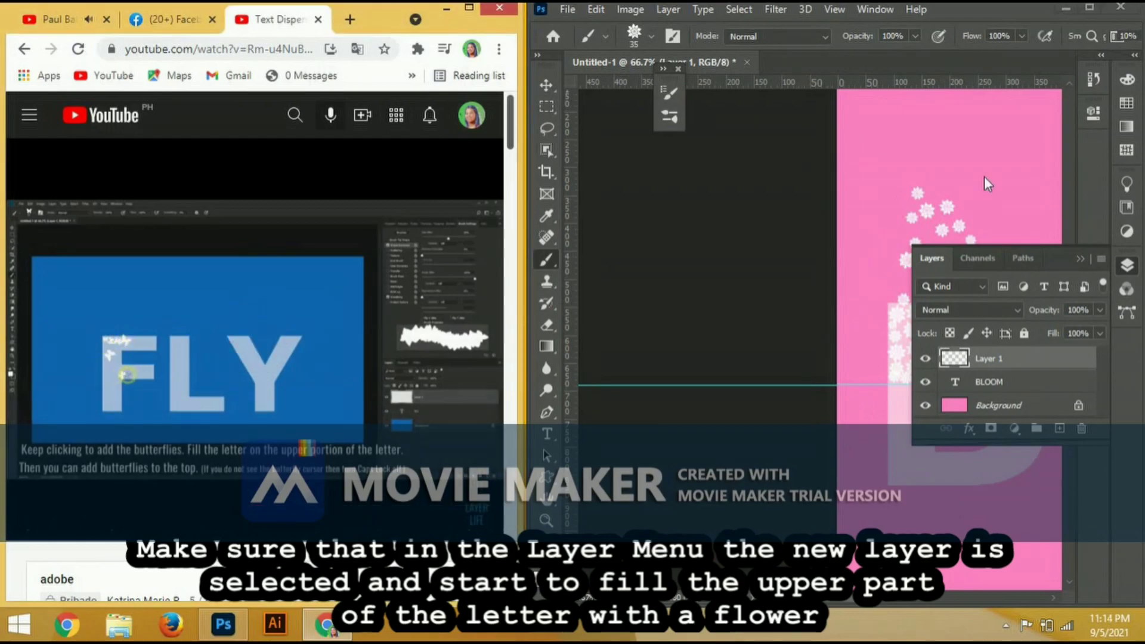
left_click_drag(728, 317, 736, 366)
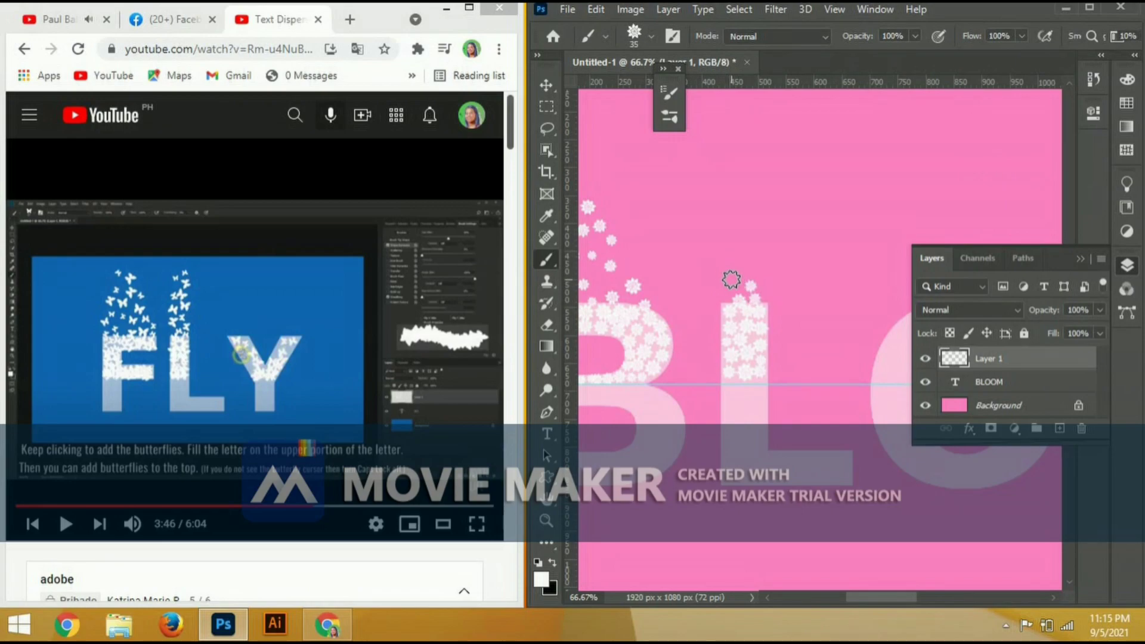
left_click_drag(731, 279, 731, 184)
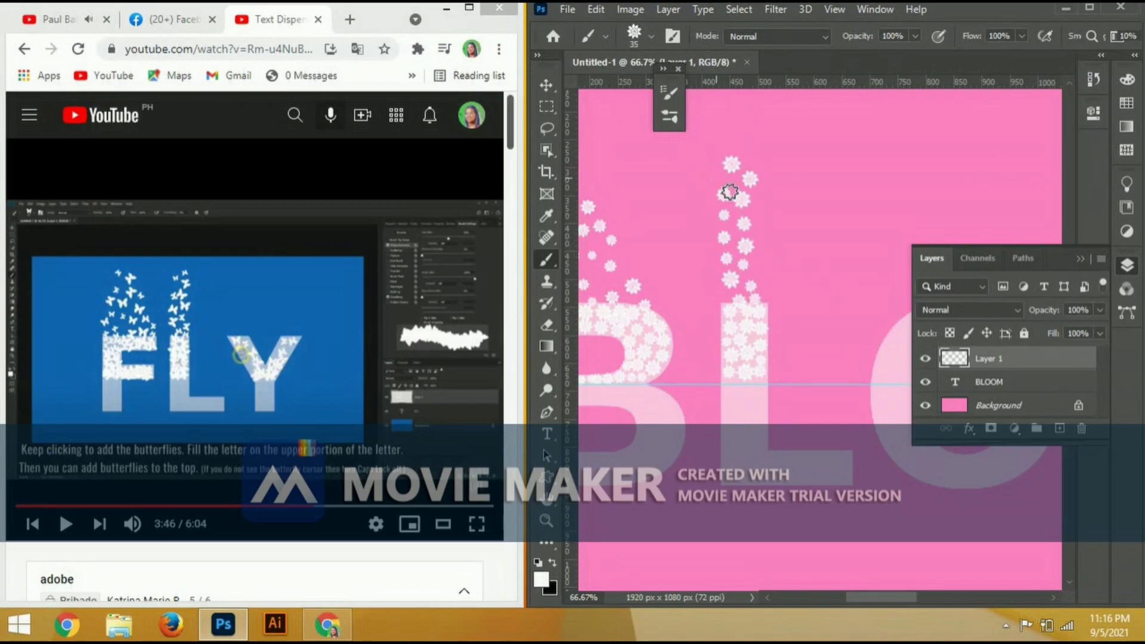
key("ctrl+z")
left_click(729, 179)
key("ctrl+z")
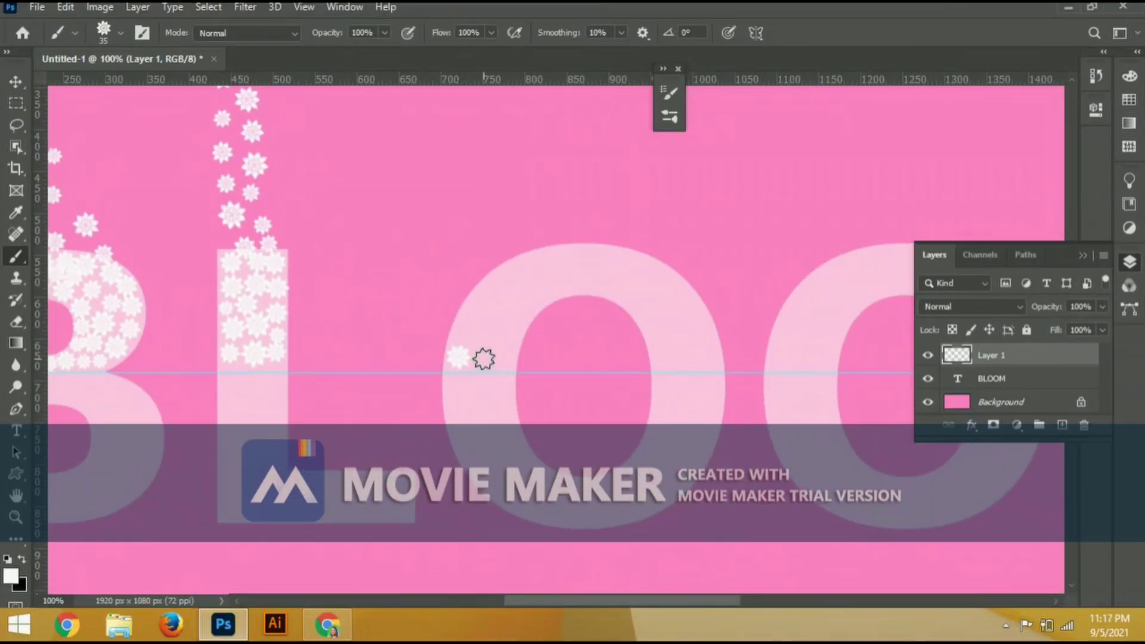
Fill the tops of both Os with flower stamps, adding flowers above the first O
mouse_move(473, 357)
left_mouse_down()
mouse_move(499, 308)
mouse_move(661, 351)
mouse_move(686, 346)
mouse_move(657, 342)
mouse_move(660, 274)
mouse_move(613, 260)
mouse_move(516, 263)
mouse_move(616, 248)
mouse_move(582, 184)
mouse_move(578, 278)
mouse_move(576, 171)
mouse_move(435, 197)
left_mouse_up()
key("ctrl+minus")
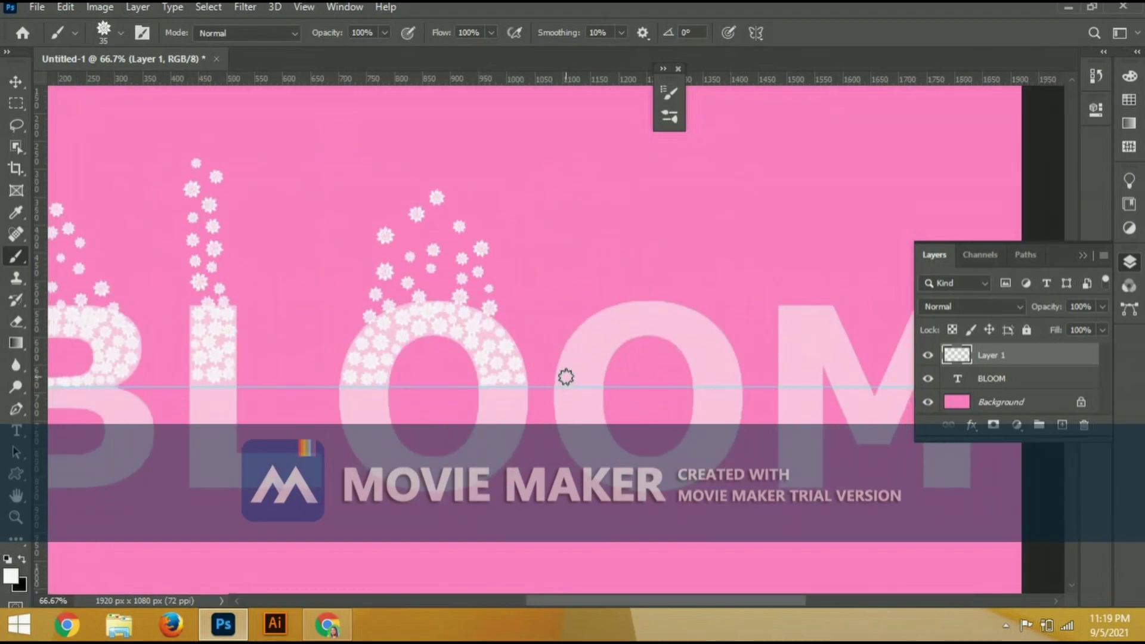
mouse_move(566, 379)
left_mouse_down()
mouse_move(596, 377)
mouse_move(591, 324)
mouse_move(684, 357)
mouse_move(541, 320)
mouse_move(599, 354)
mouse_move(528, 294)
mouse_move(601, 314)
mouse_move(404, 317)
mouse_move(575, 292)
mouse_move(452, 316)
mouse_move(429, 337)
mouse_move(573, 271)
mouse_move(576, 250)
mouse_move(454, 204)
left_mouse_up()
key("ctrl+plus")
Cover the upper part of the M, including its right diagonal, with flower stamps
scroll(580, 261, "down", 1)
scroll(788, 322, "up", 2)
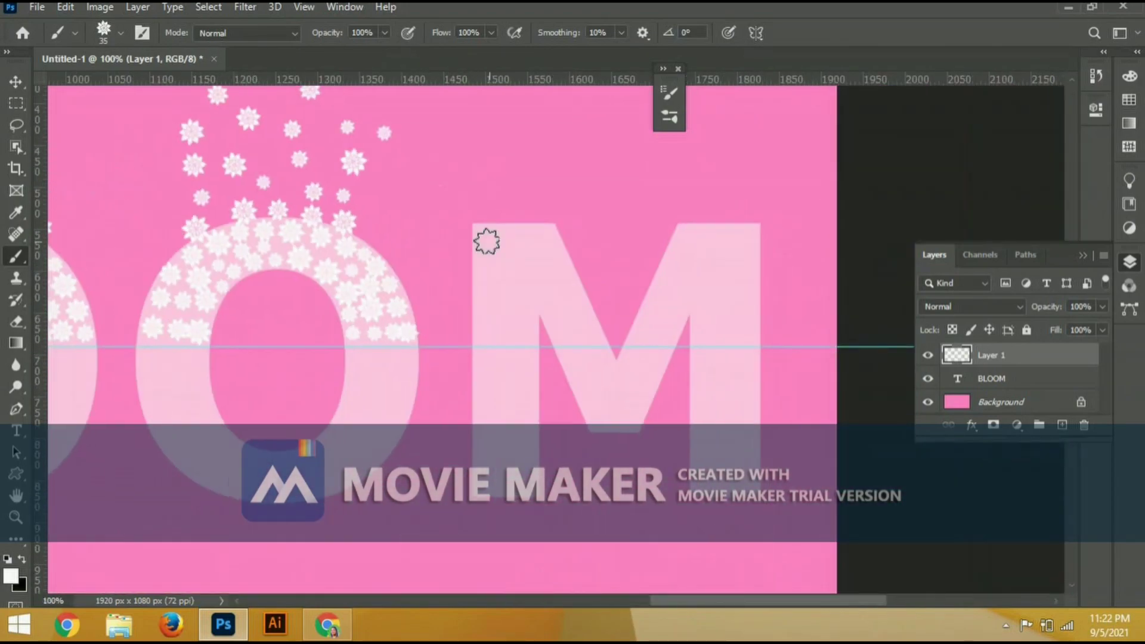
left_click(407, 249)
mouse_move(406, 251)
left_mouse_down()
mouse_move(512, 333)
mouse_move(570, 302)
mouse_move(619, 414)
mouse_move(450, 253)
left_mouse_up()
left_click(746, 413)
scroll(626, 409, "right", 2)
left_click(725, 357)
left_click(445, 361)
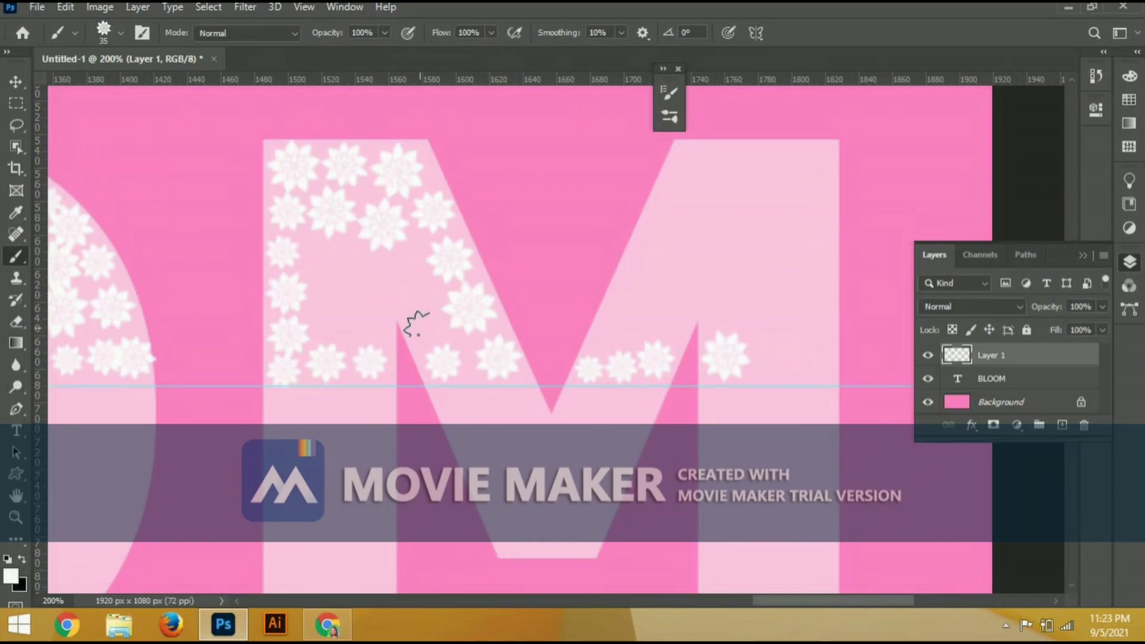
left_click(376, 325)
left_click(776, 353)
left_click(689, 165)
left_click(823, 361)
left_click_drag(326, 259, 404, 268)
left_click(739, 167)
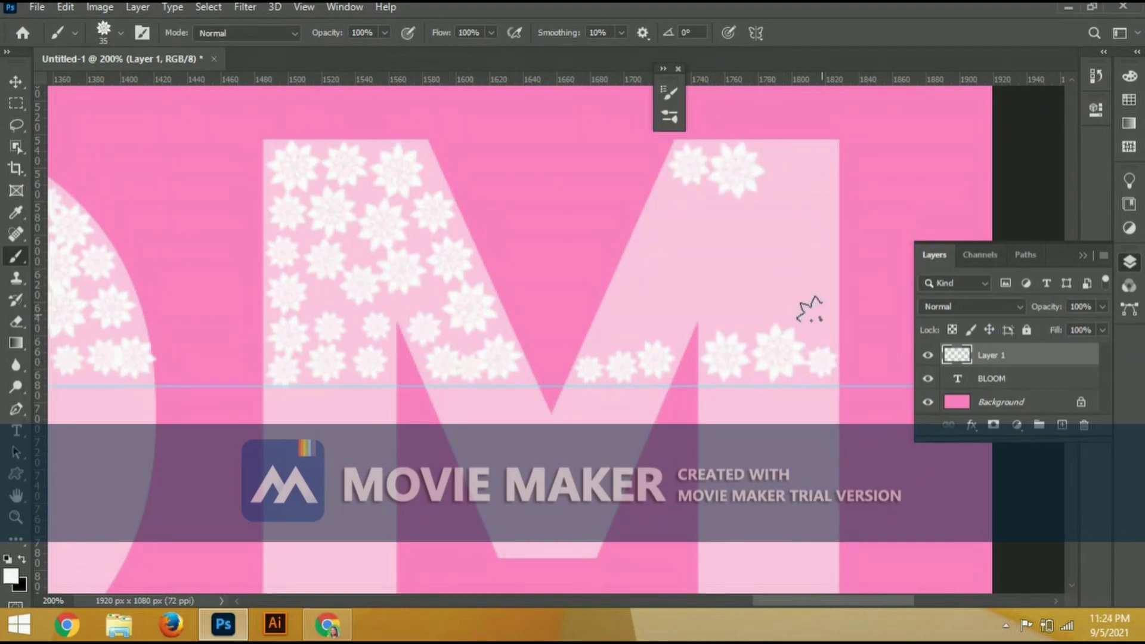
left_click_drag(810, 310, 813, 167)
mouse_move(656, 214)
left_mouse_down()
mouse_move(696, 209)
mouse_move(767, 348)
mouse_move(757, 307)
mouse_move(781, 184)
left_mouse_up()
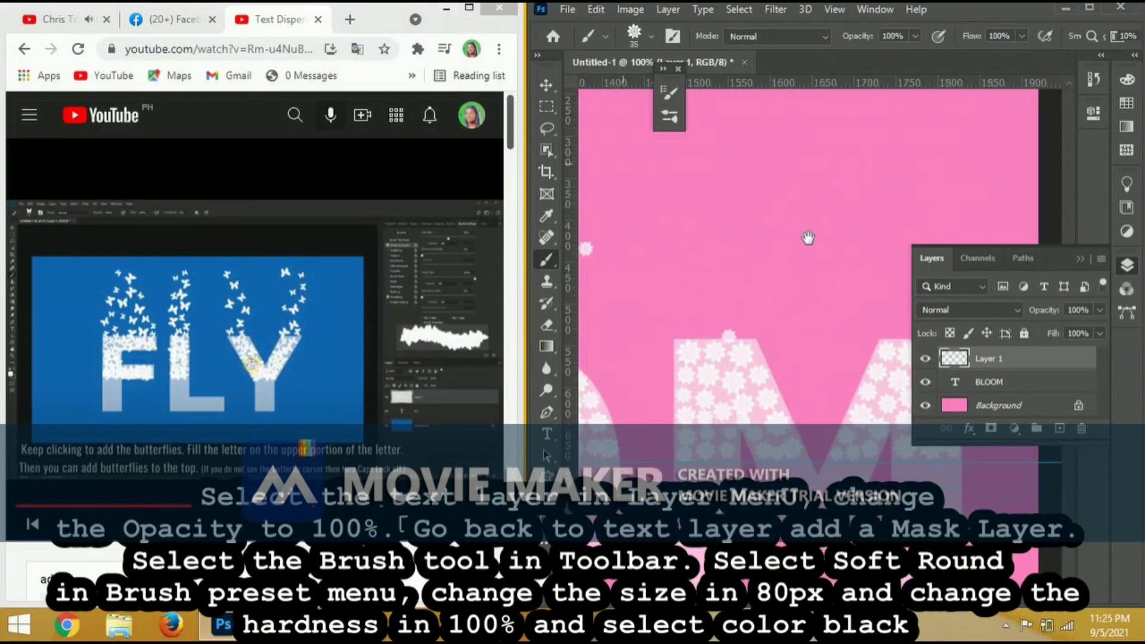
Scatter flower dabs above the M's left and right strokes
left_click_drag(668, 301, 623, 187)
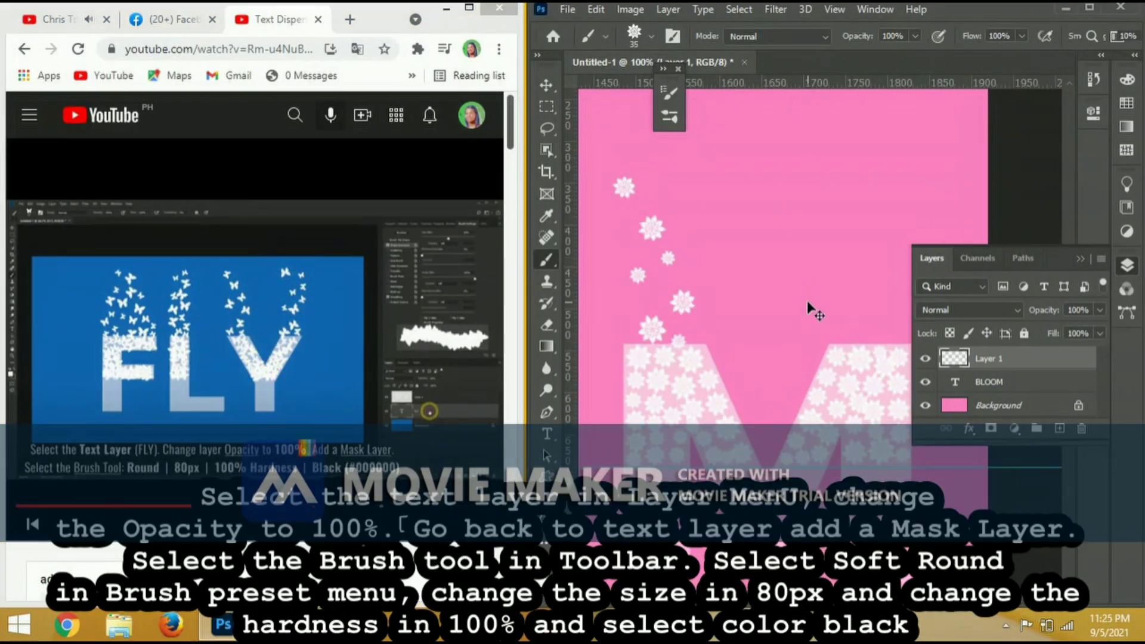
key("ctrl+minus")
mouse_move(811, 339)
left_mouse_down()
mouse_move(844, 320)
mouse_move(838, 267)
left_mouse_up()
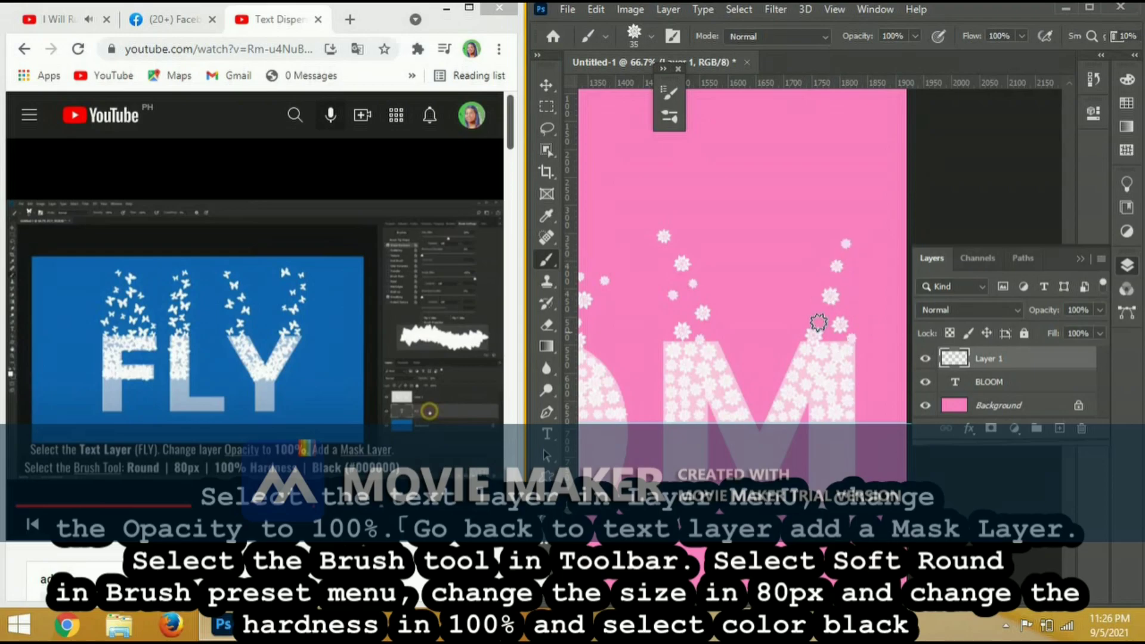
left_click_drag(818, 323, 811, 252)
key("ctrl+minus")
key("ctrl+minus")
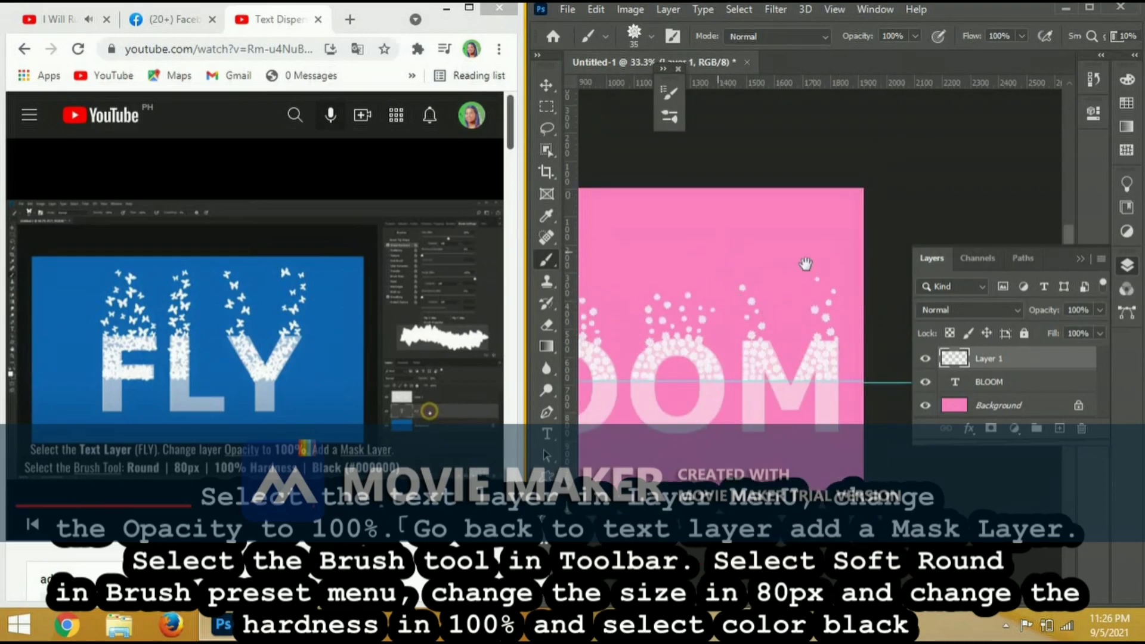
Zoom out to the whole BLOOM design and toggle the Layers panel off and back on
left_click_drag(719, 253, 944, 169)
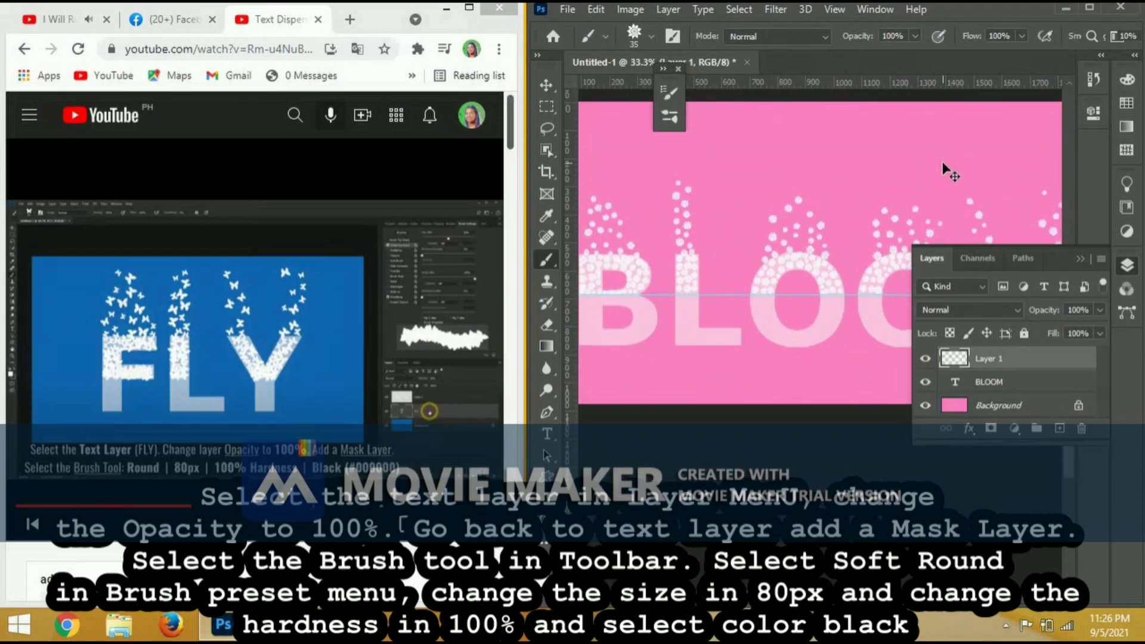
key("ctrl+minus")
key("F7")
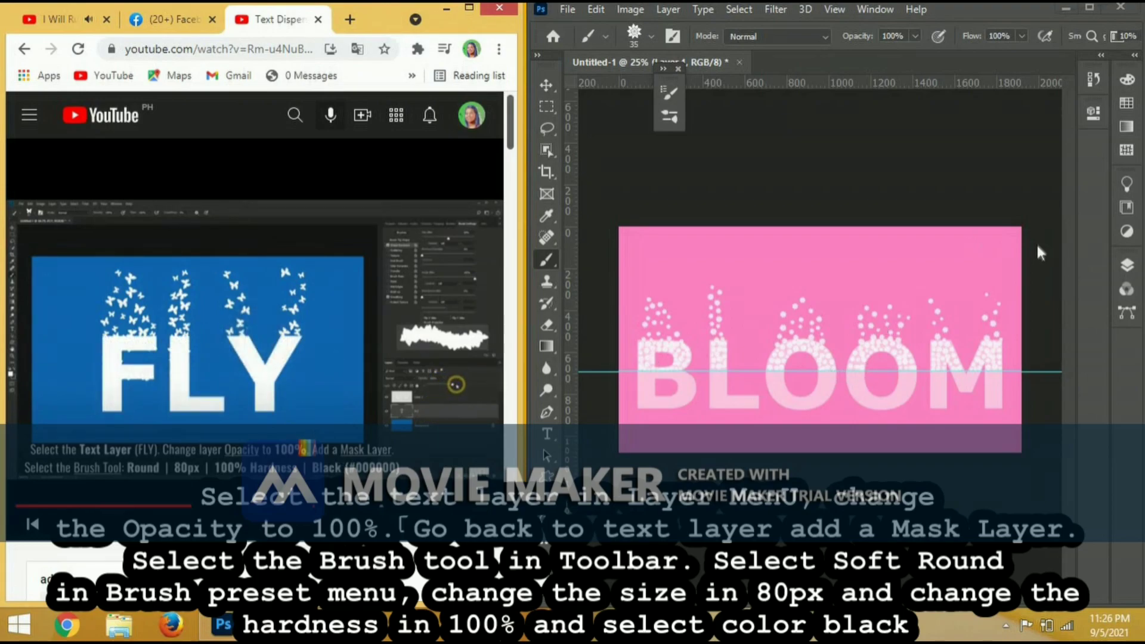
left_click(1127, 266)
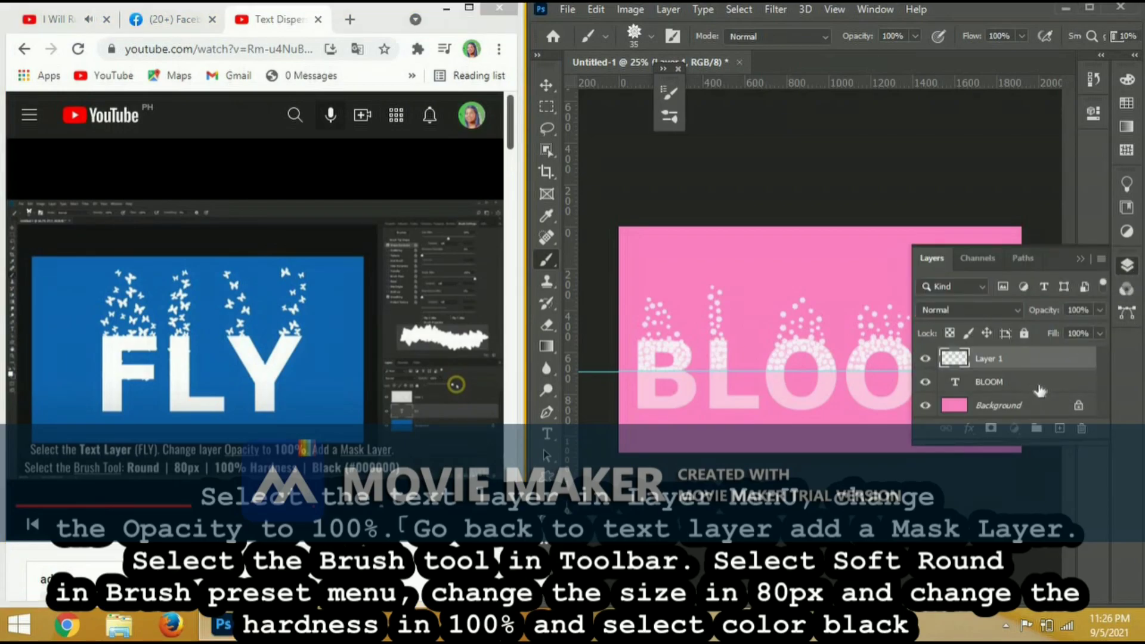
Select the BLOOM text layer and raise its opacity from 50% to 100%
left_click(1046, 384)
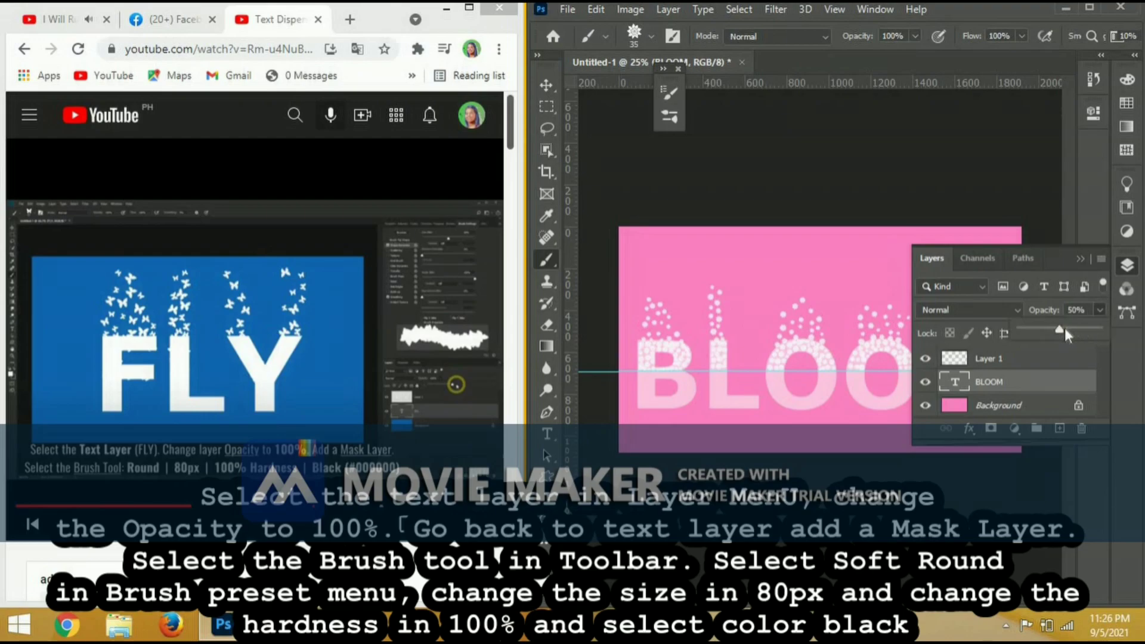
left_click_drag(1065, 328, 1098, 329)
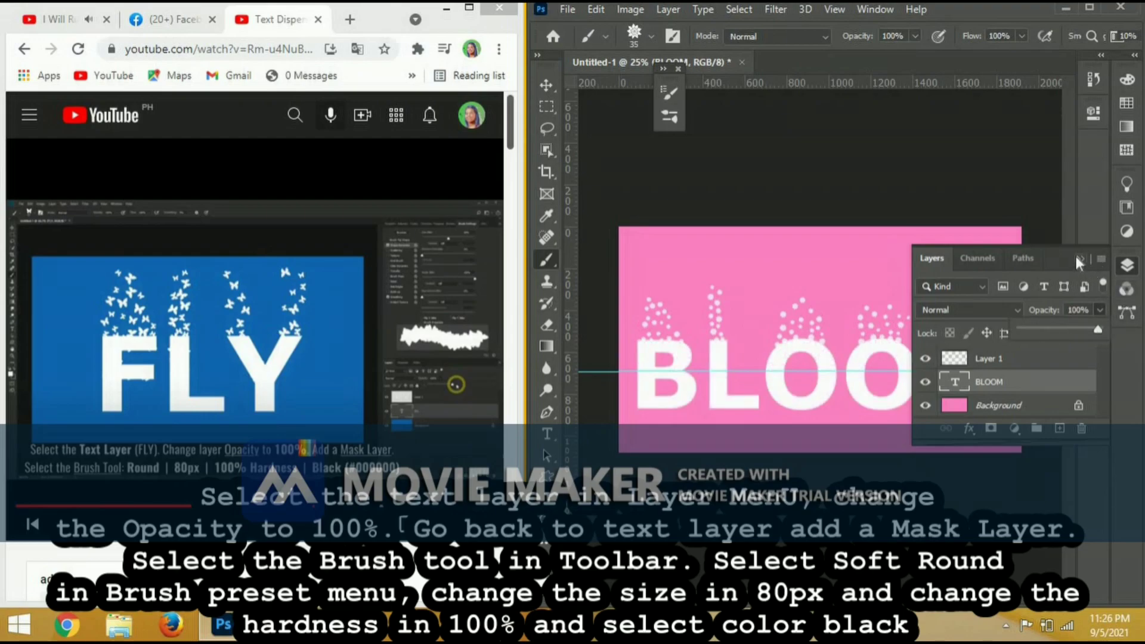
left_click(209, 359)
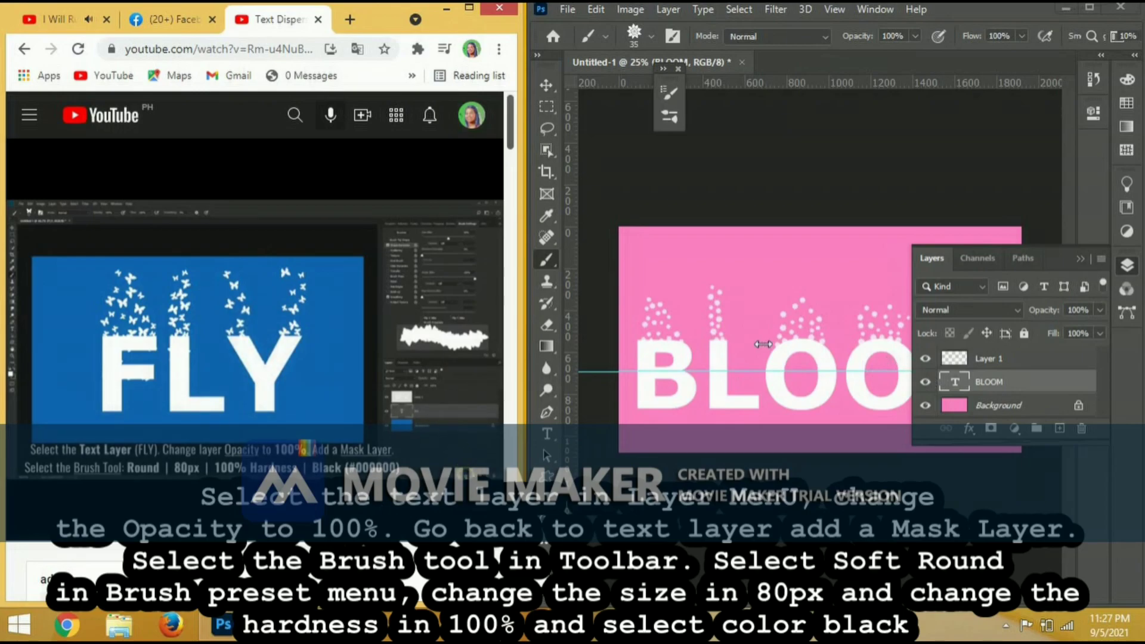
left_click(342, 353)
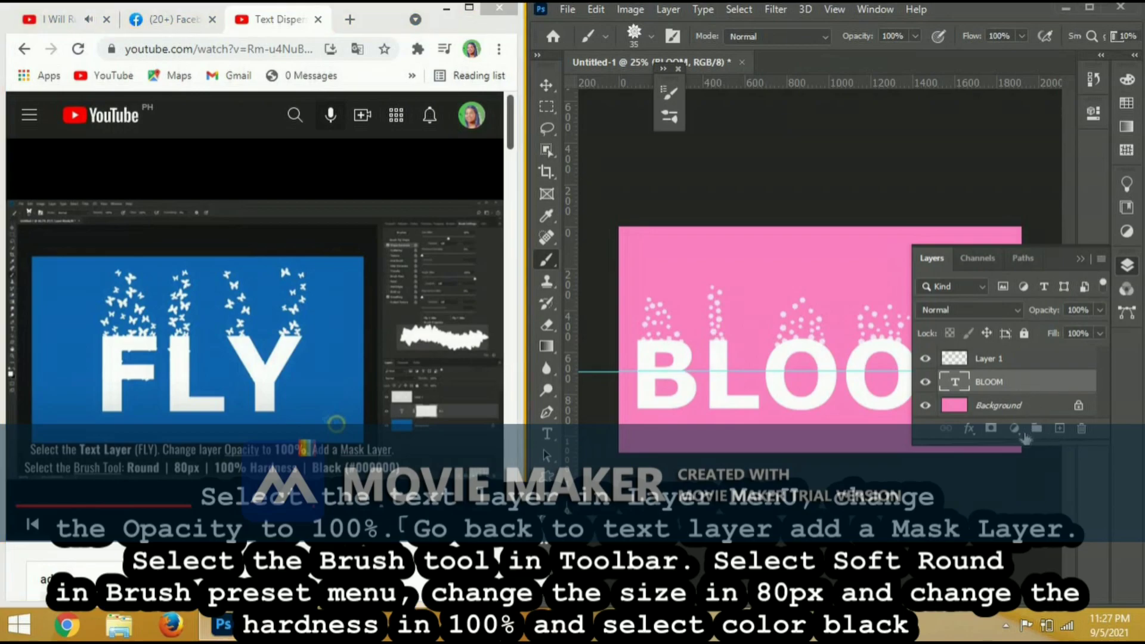
Add a white layer mask to the BLOOM text layer with the Add Layer Mask button
left_click(992, 434)
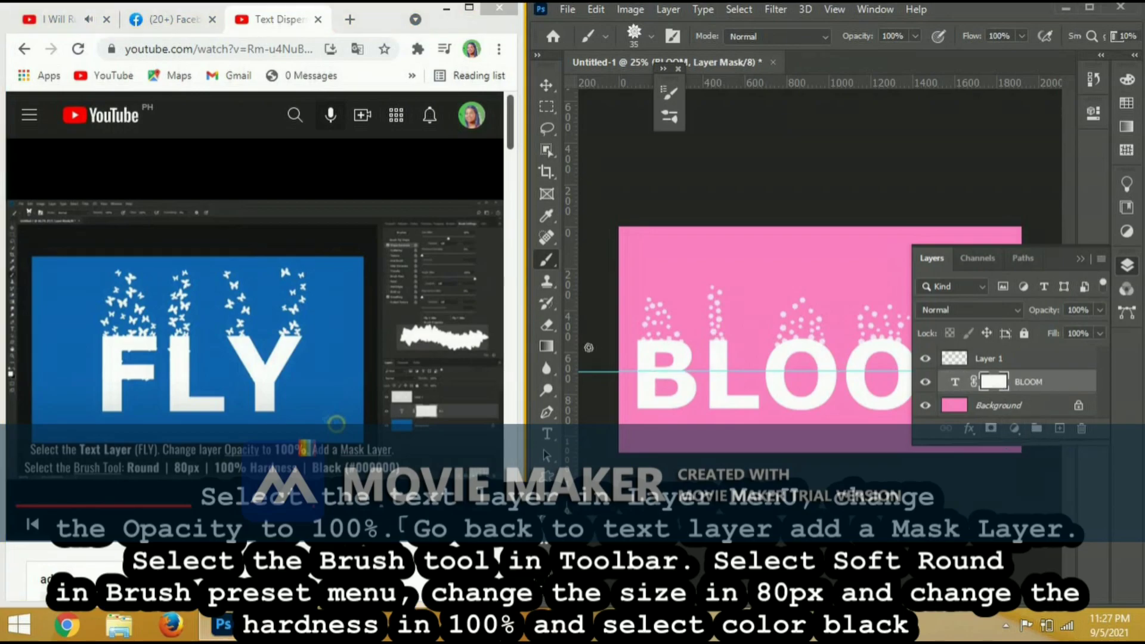
left_click(309, 442)
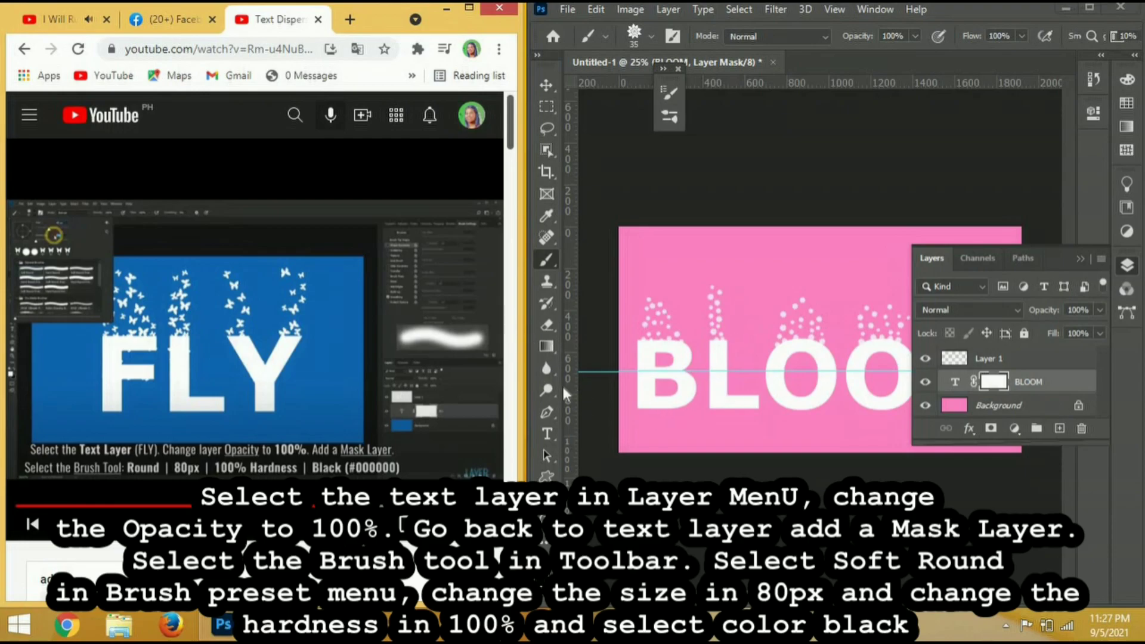
Switch to the Brush tool and choose Soft Round at 80 px size and 100% hardness
left_click(991, 383)
right_click(546, 260)
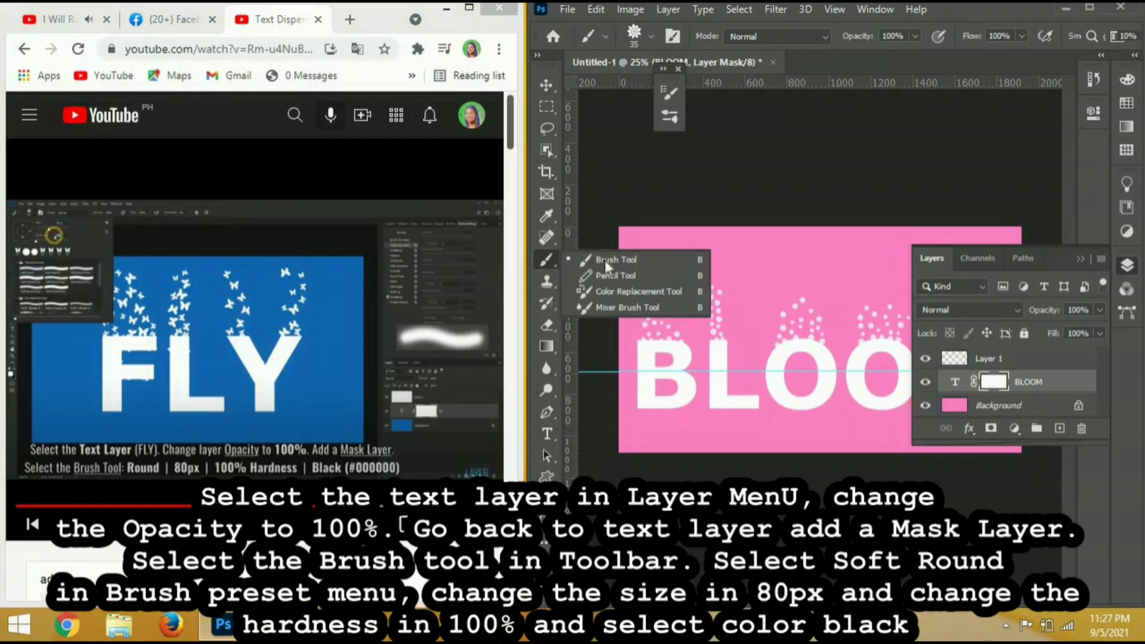
left_click(605, 260)
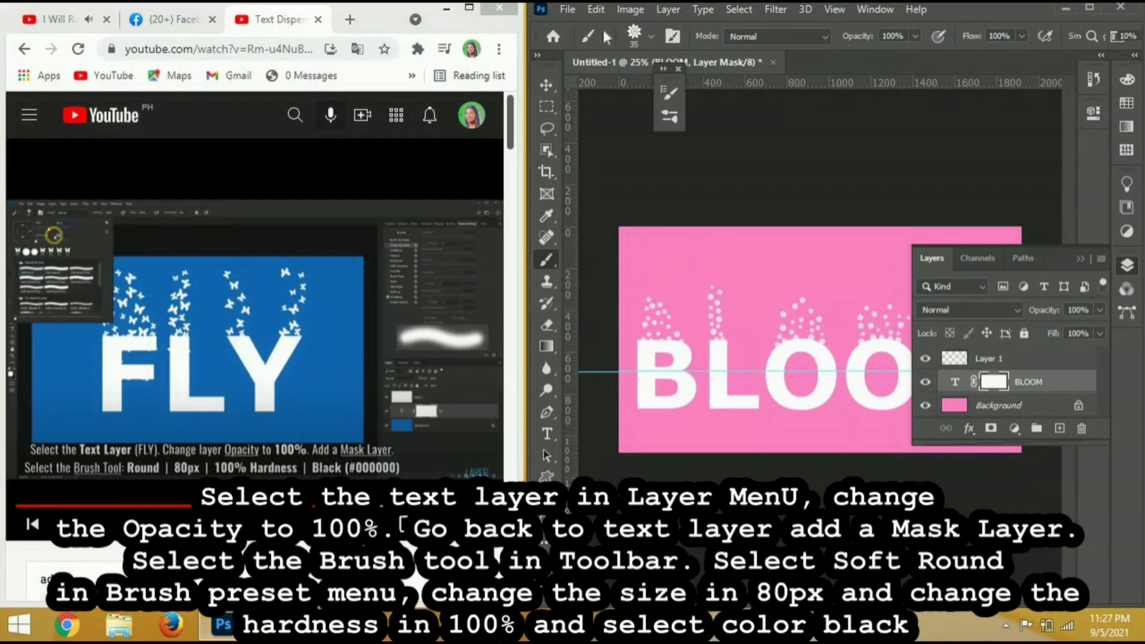
left_click(651, 38)
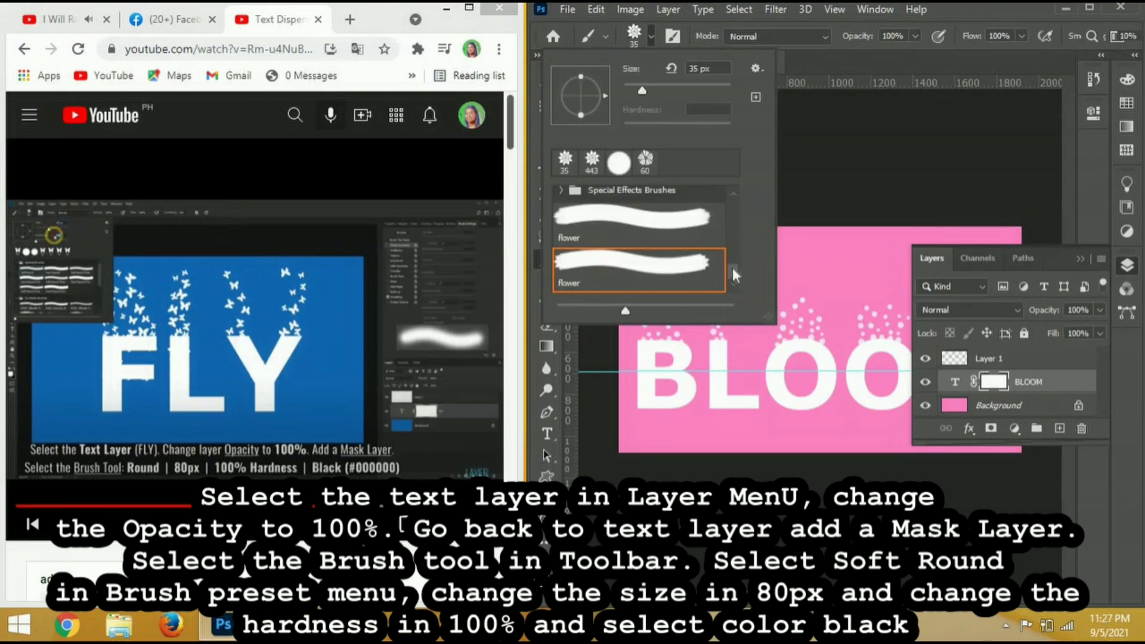
left_click_drag(735, 273, 738, 202)
left_click(588, 215)
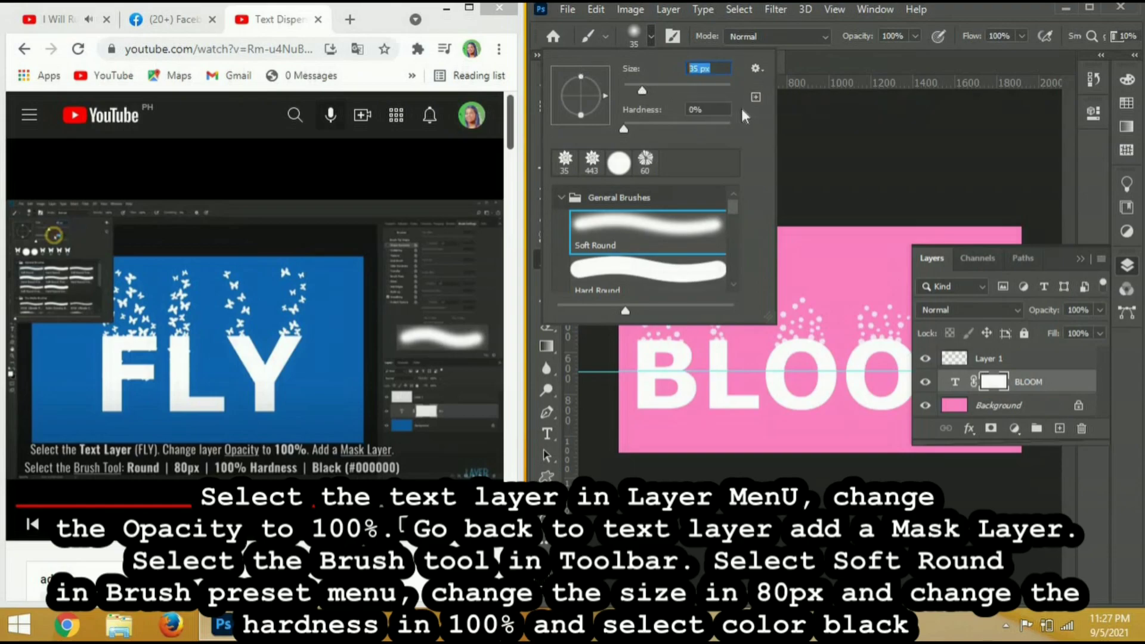
type("80")
key("Tab")
type("100")
key("Return")
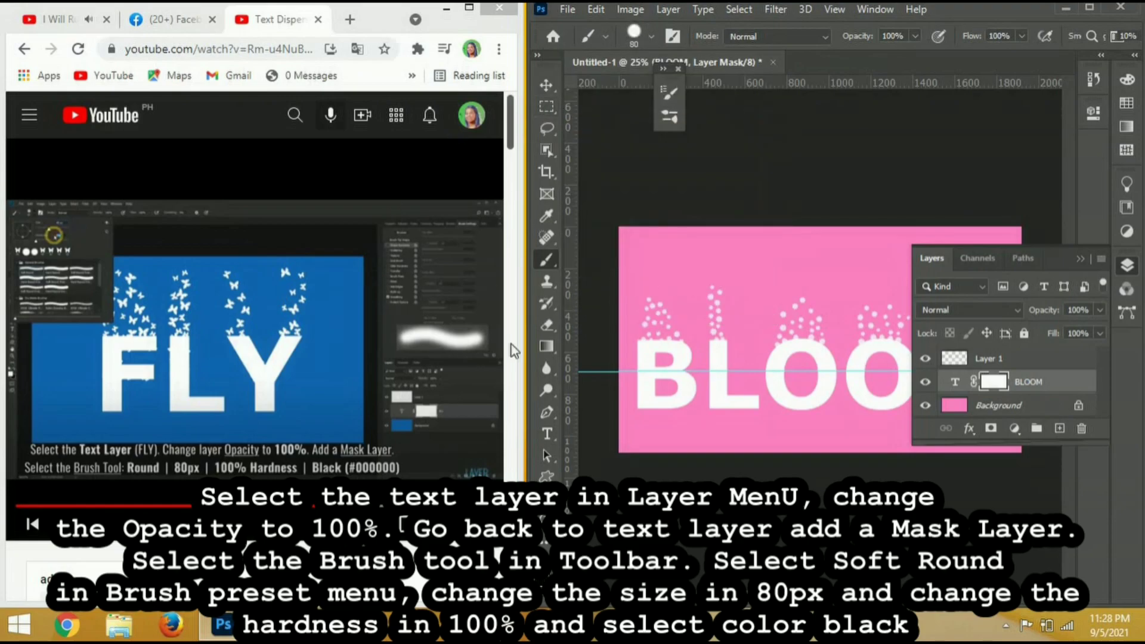
left_click(650, 38)
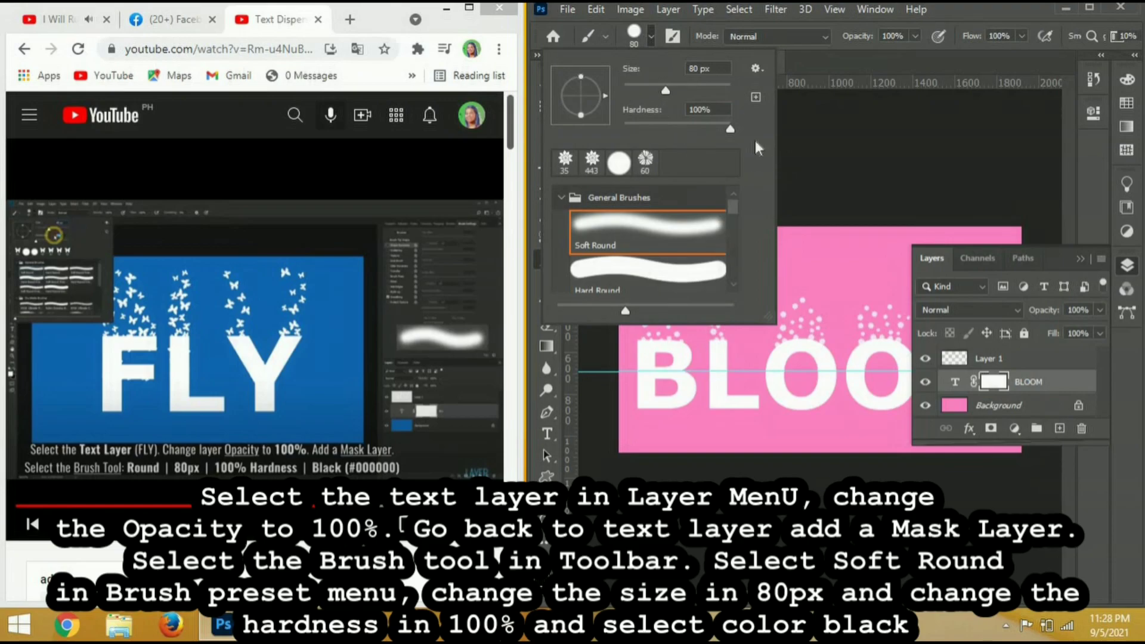
key("Return")
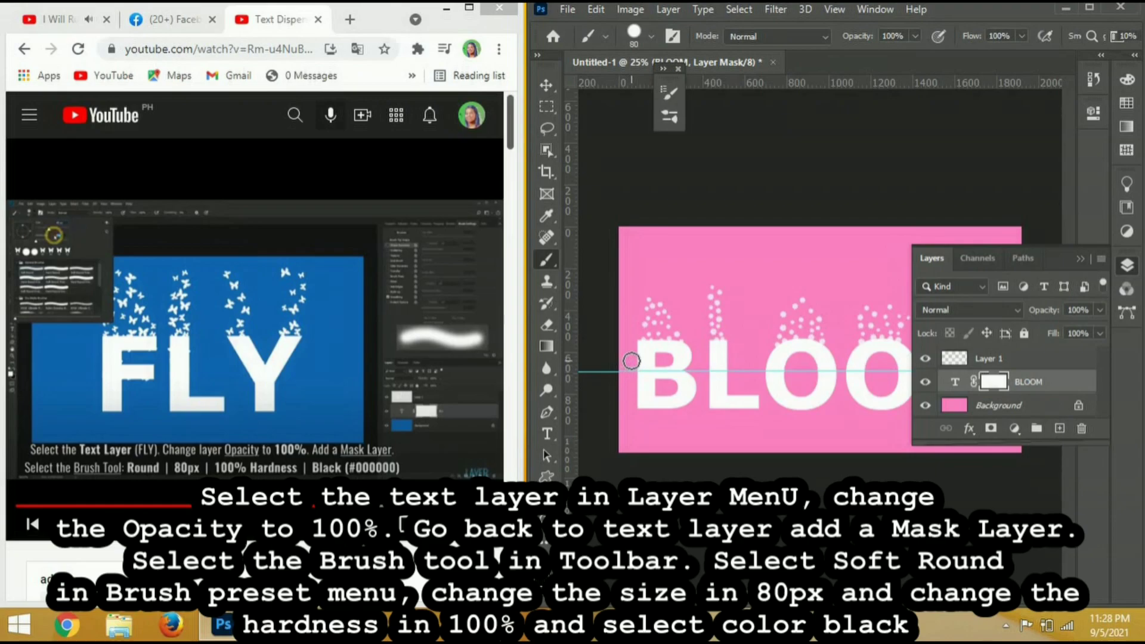
Pause the tutorial video and keep black #000000 as Photoshop's foreground colour
left_click(245, 311)
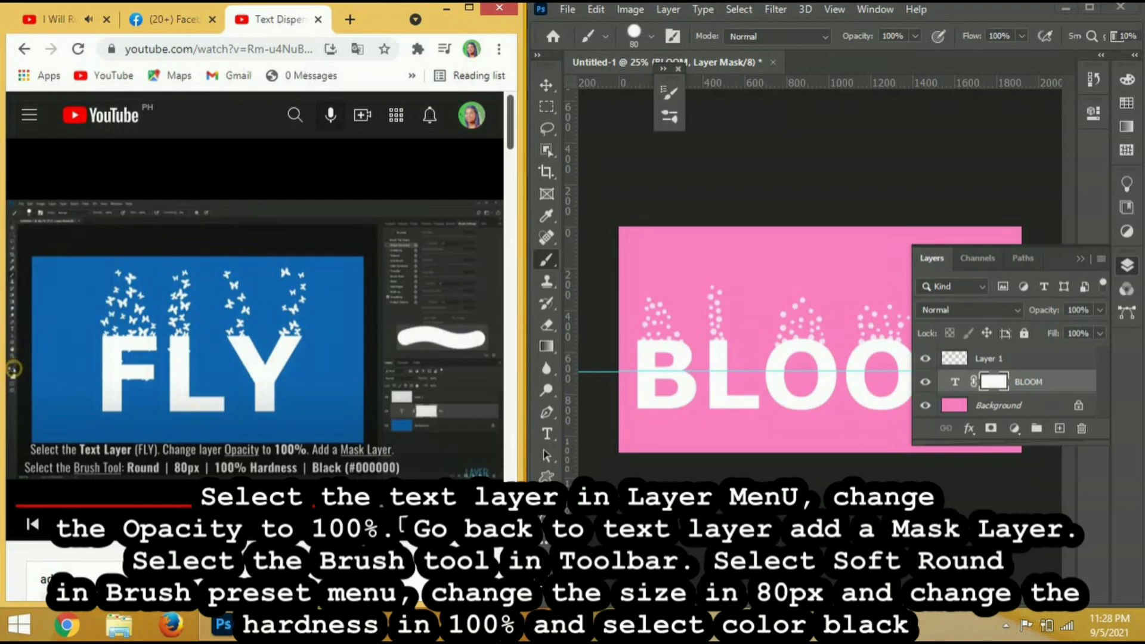
key("space")
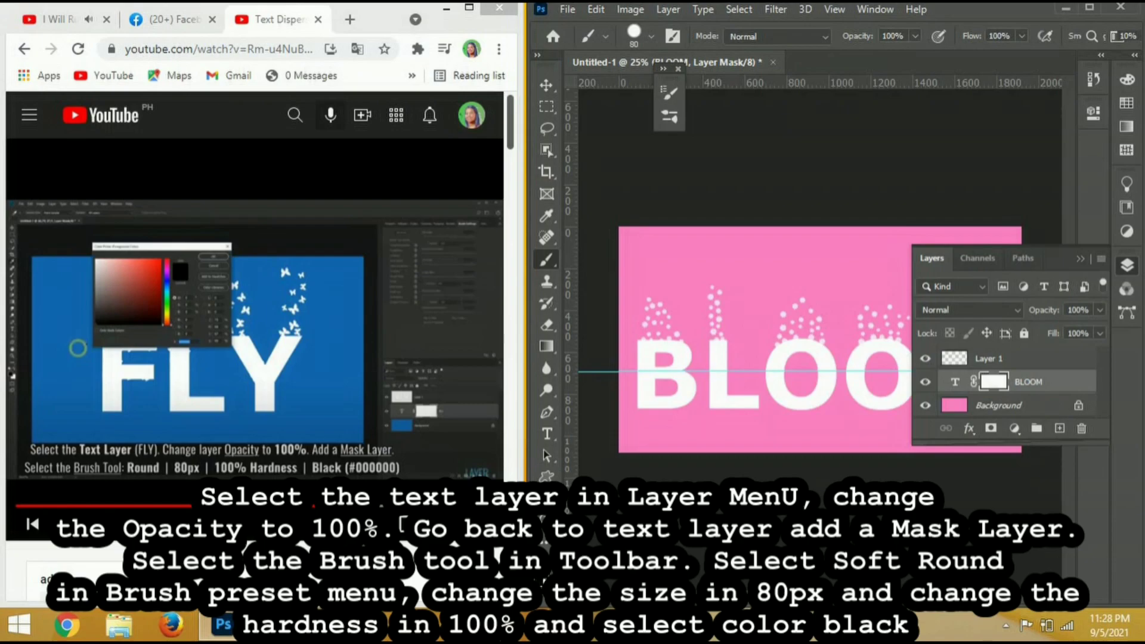
left_click(545, 502)
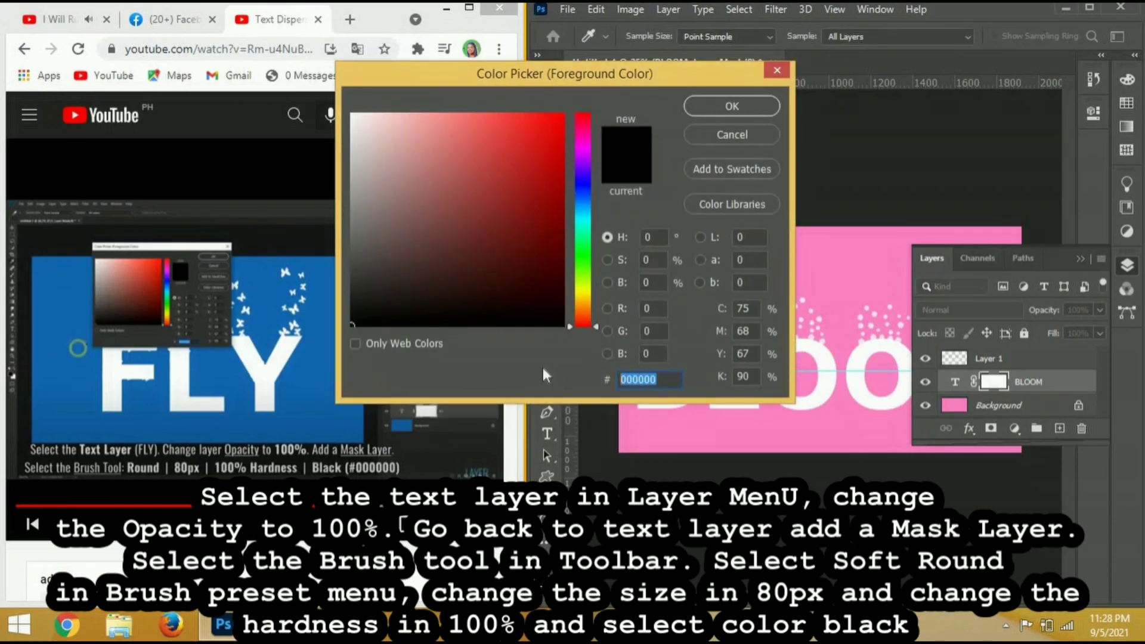
left_click(750, 109)
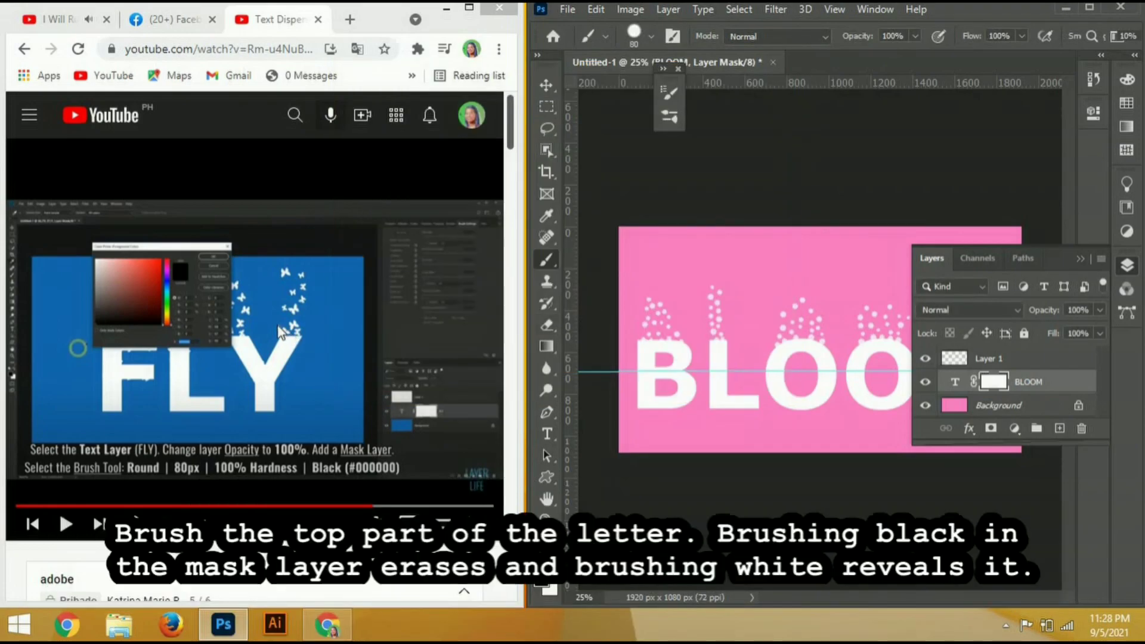
Play the tutorial to its brushing step, collapse the Layers panel and maximize Photoshop
left_click(298, 331)
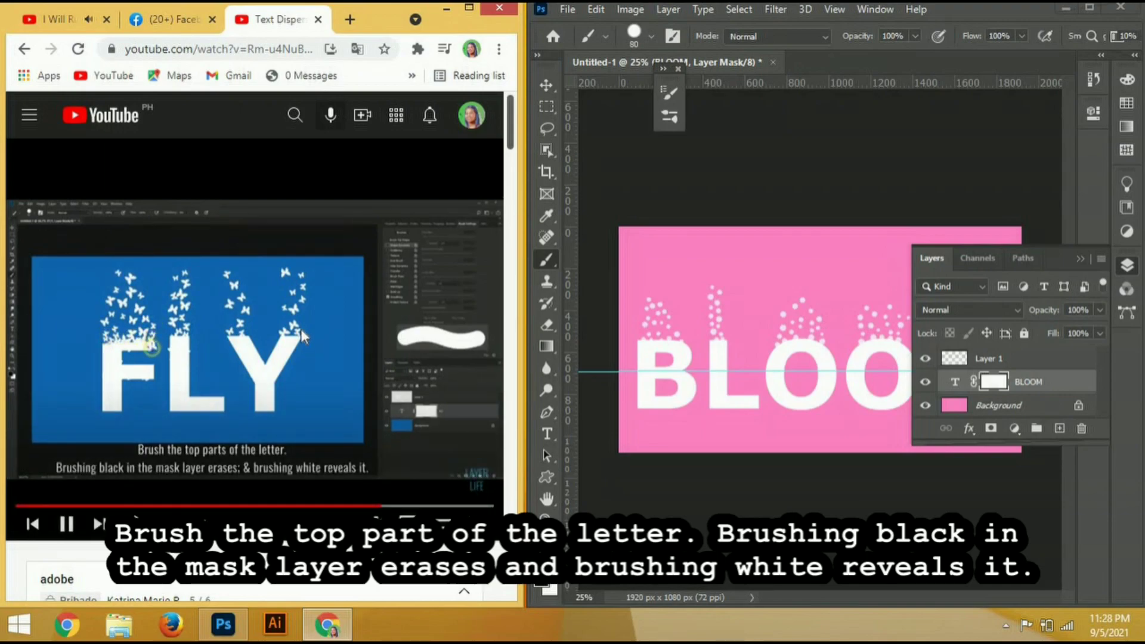
left_click(303, 335)
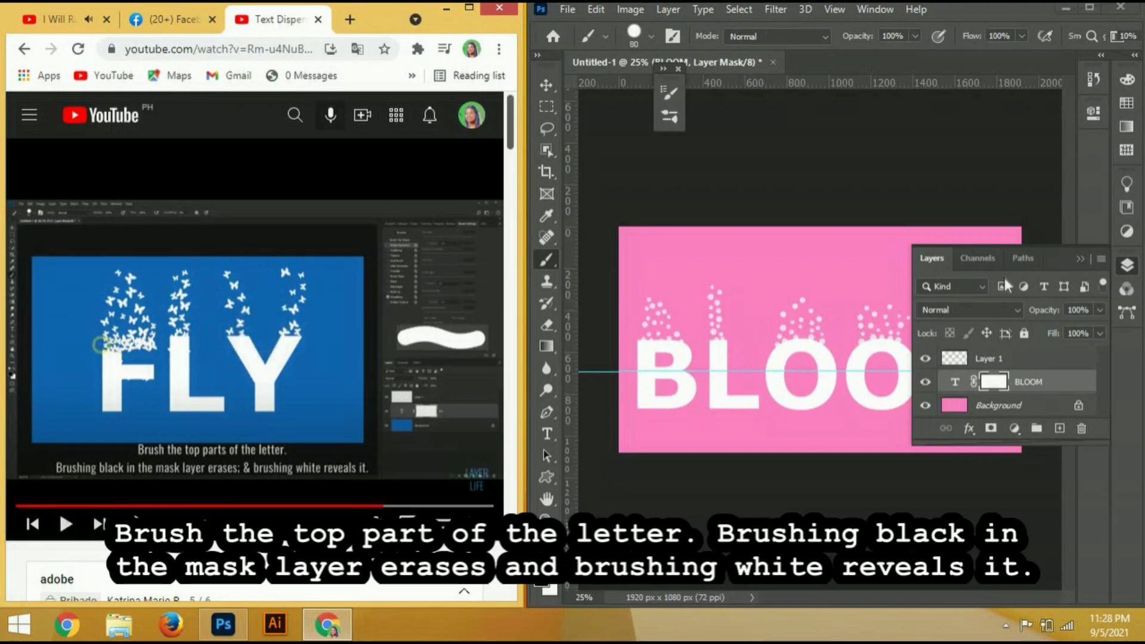
left_click(1082, 257)
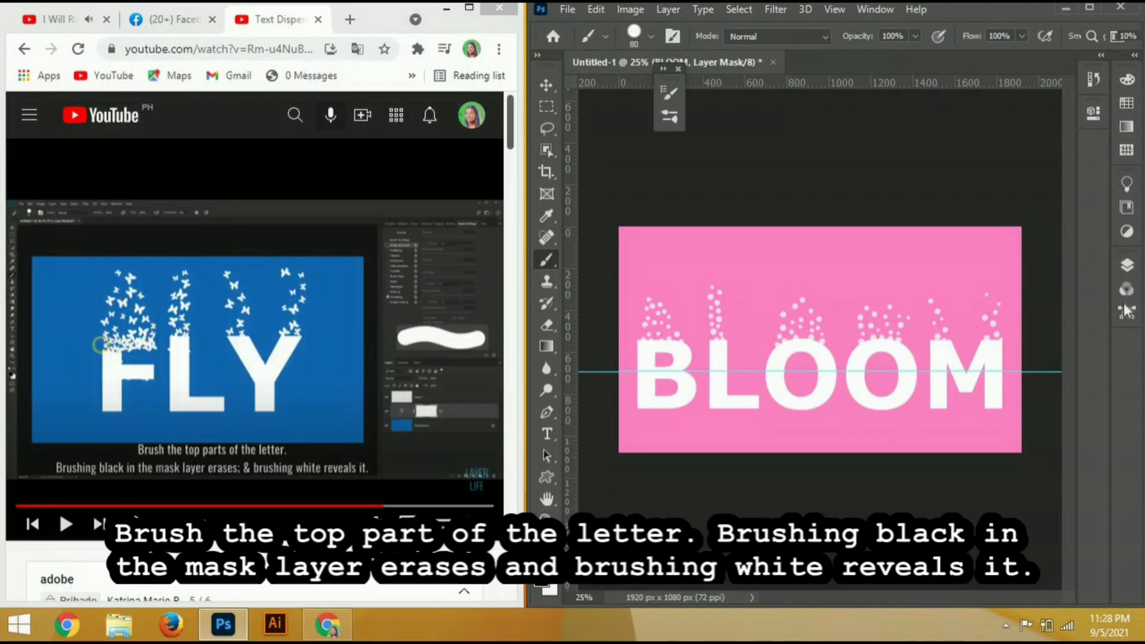
left_click(1090, 10)
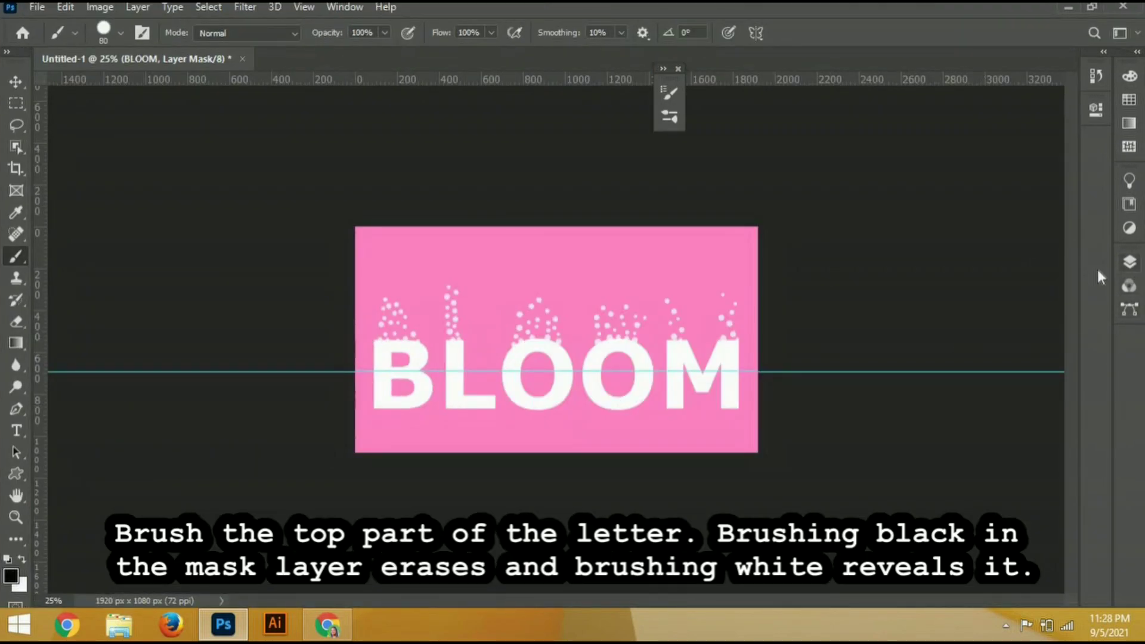
Zoom in, shrink the brush to 60 px and mask away the B's top
left_click(1130, 262)
key("ctrl+plus")
left_click_drag(197, 382, 286, 379)
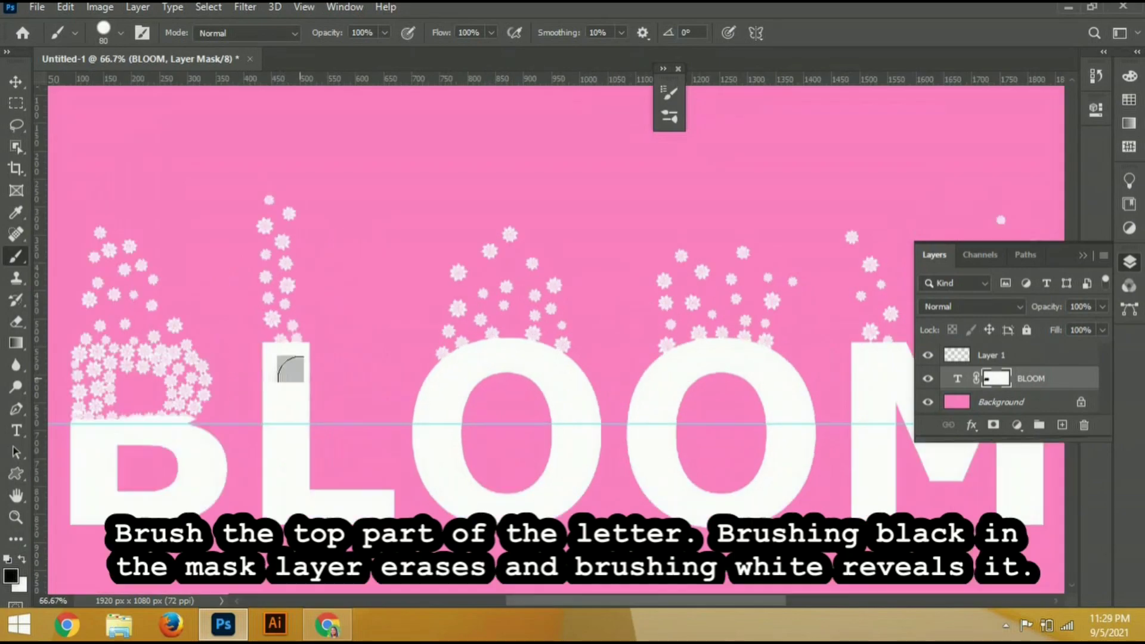
key("ctrl+plus")
key("ctrl+plus")
key("bracketleft")
left_click_drag(173, 403, 561, 397)
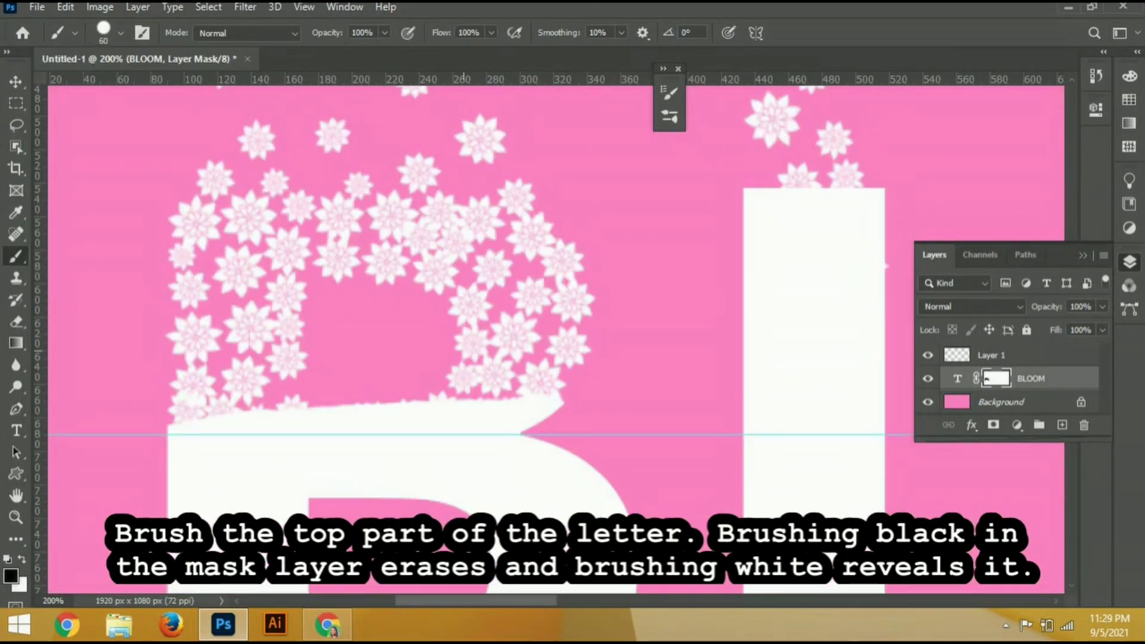
left_click_drag(215, 412, 560, 411)
Mask the O's top arc down to the guide line
mouse_move(865, 267)
left_mouse_down()
mouse_move(396, 324)
mouse_move(312, 215)
left_mouse_up()
left_click_drag(287, 369, 441, 370)
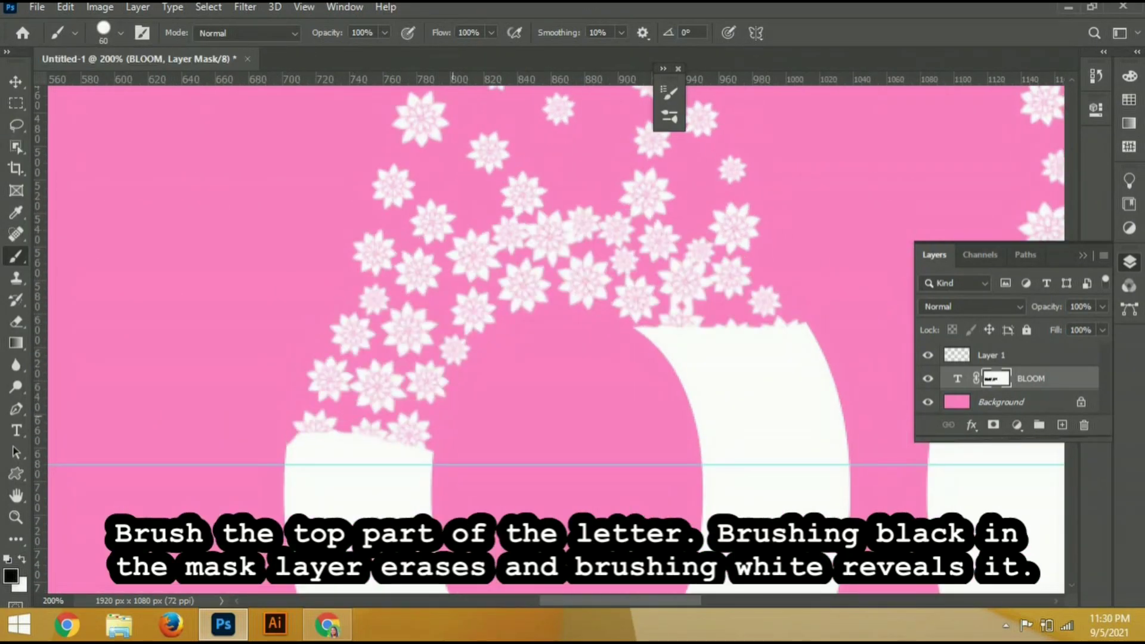
left_click_drag(286, 442, 436, 441)
left_click_drag(573, 430, 716, 430)
left_click_drag(286, 394, 442, 394)
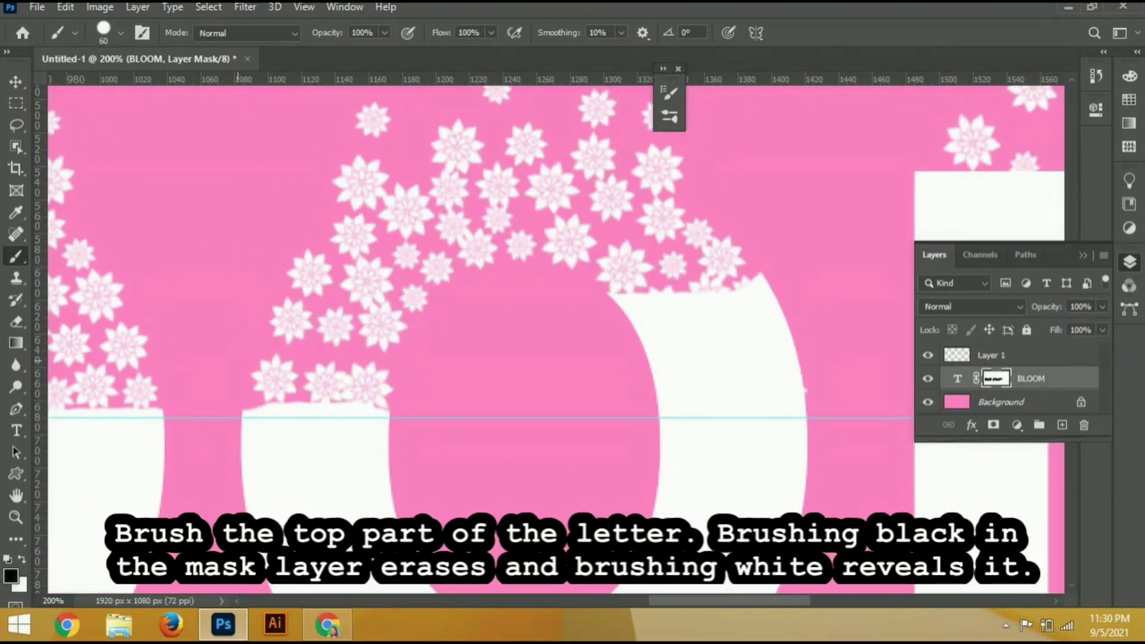
Mask the M's top down to the guide line
left_click_drag(836, 298, 287, 251)
left_click_drag(364, 358, 632, 358)
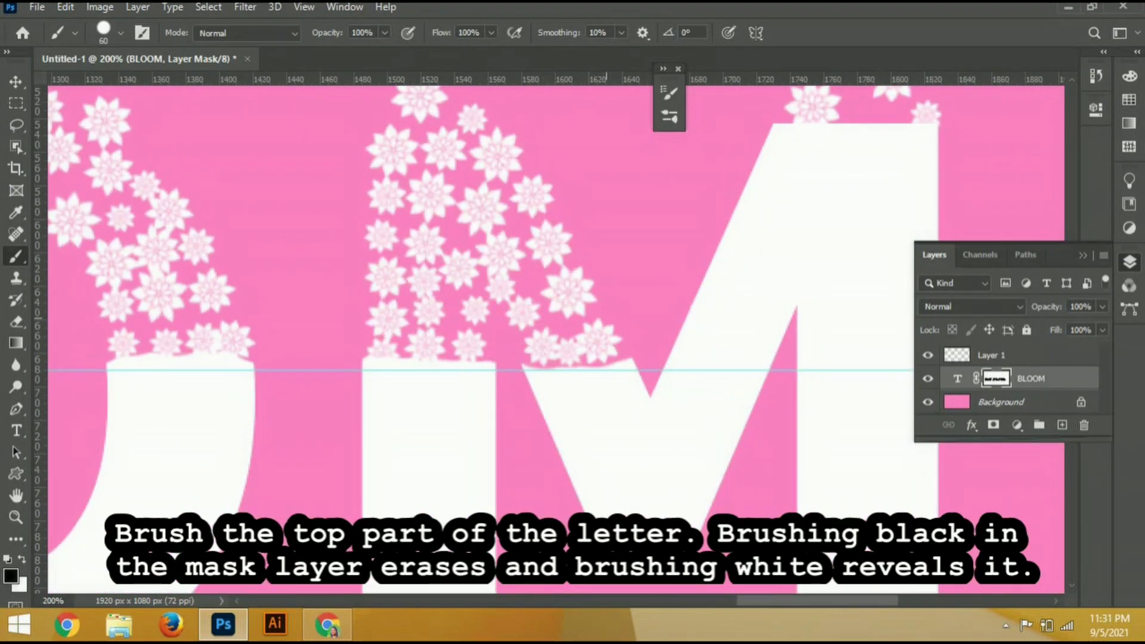
left_click_drag(835, 298, 662, 264)
left_click_drag(507, 382, 764, 382)
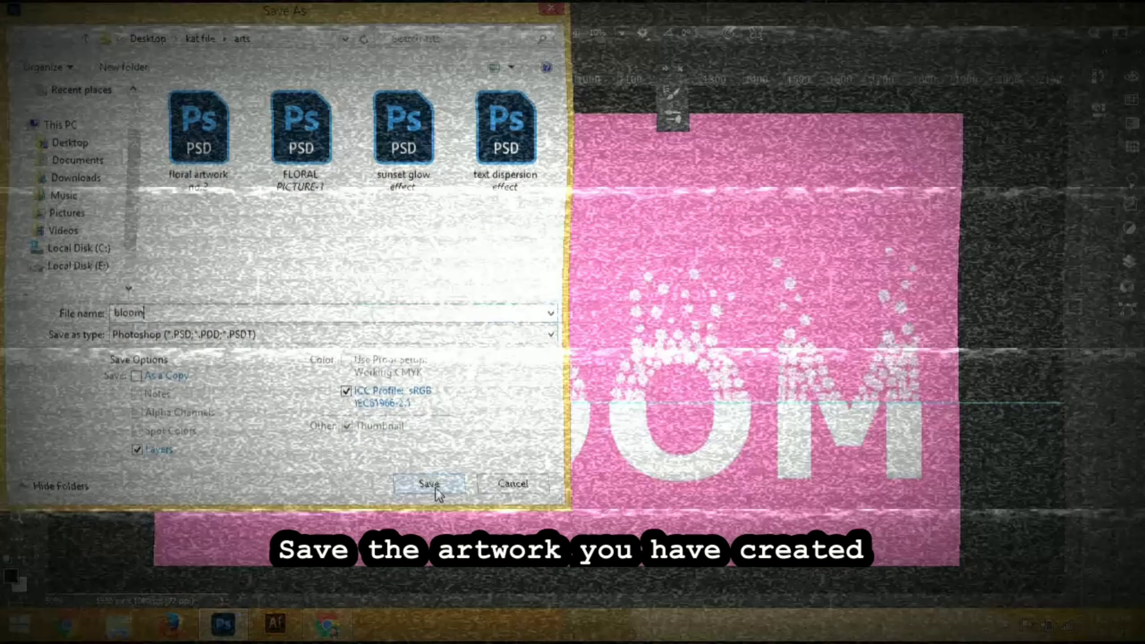
Confirm saving the finished BLOOM artwork
left_click(439, 489)
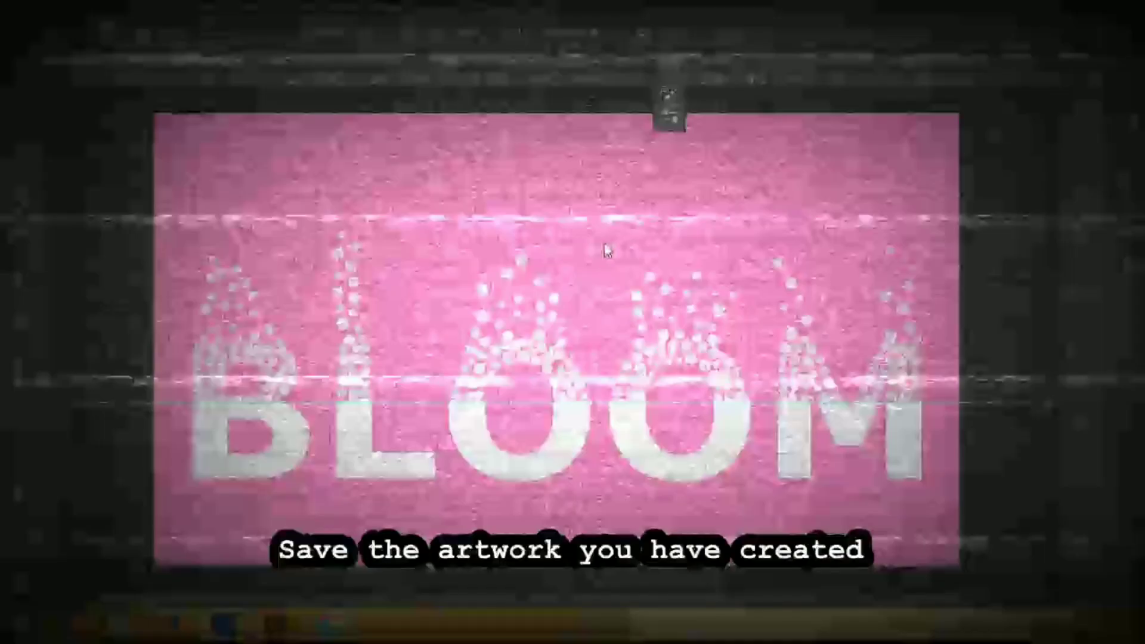